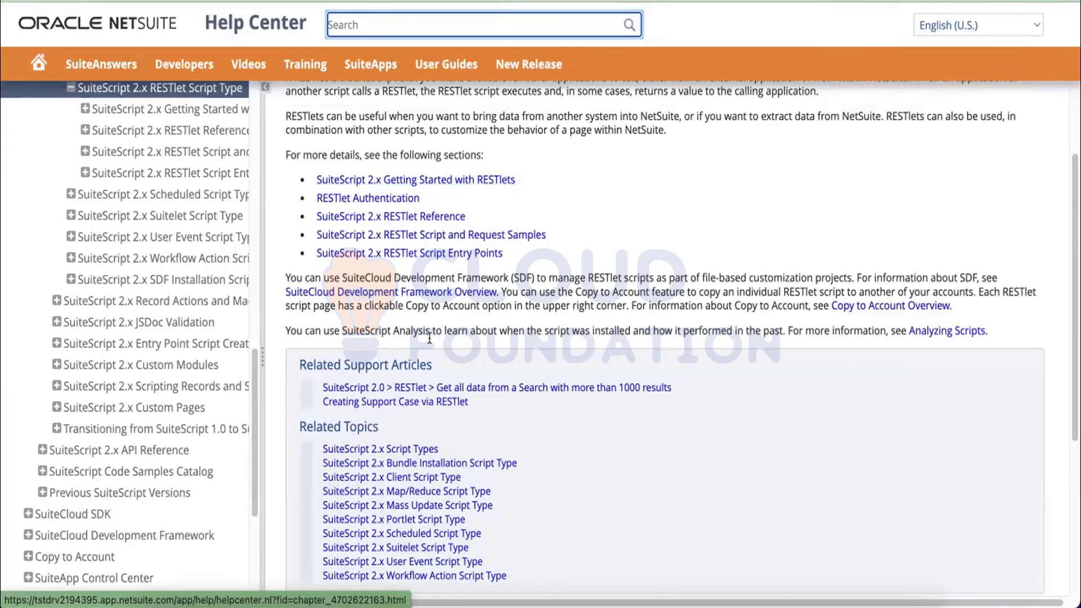
Open the SuiteScript 2.x RESTlet Script Entry Points article, go back, then return to it.
click(445, 255)
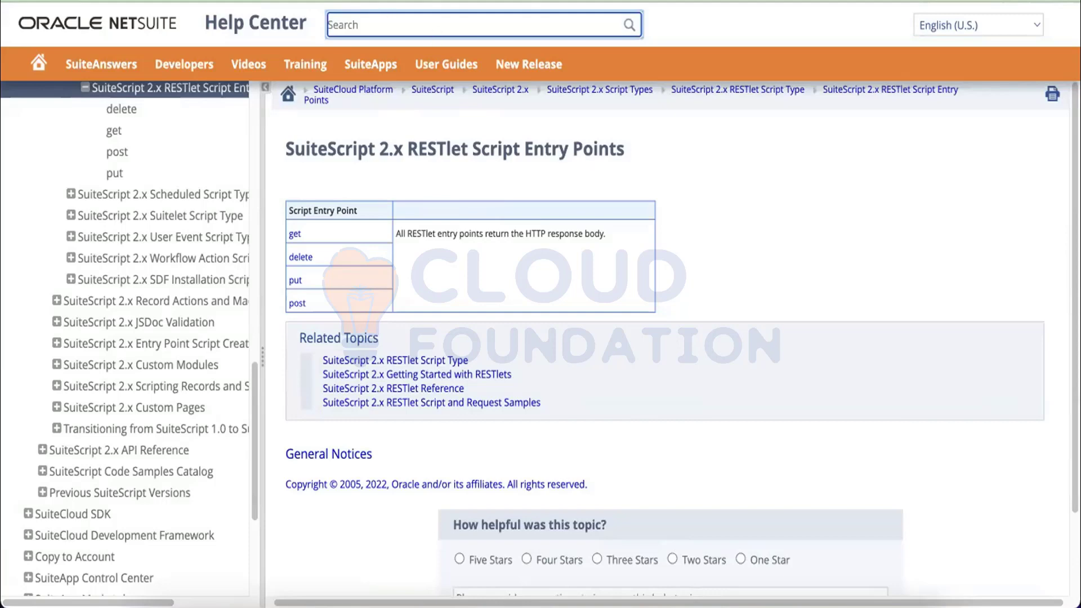
key(alt+Left)
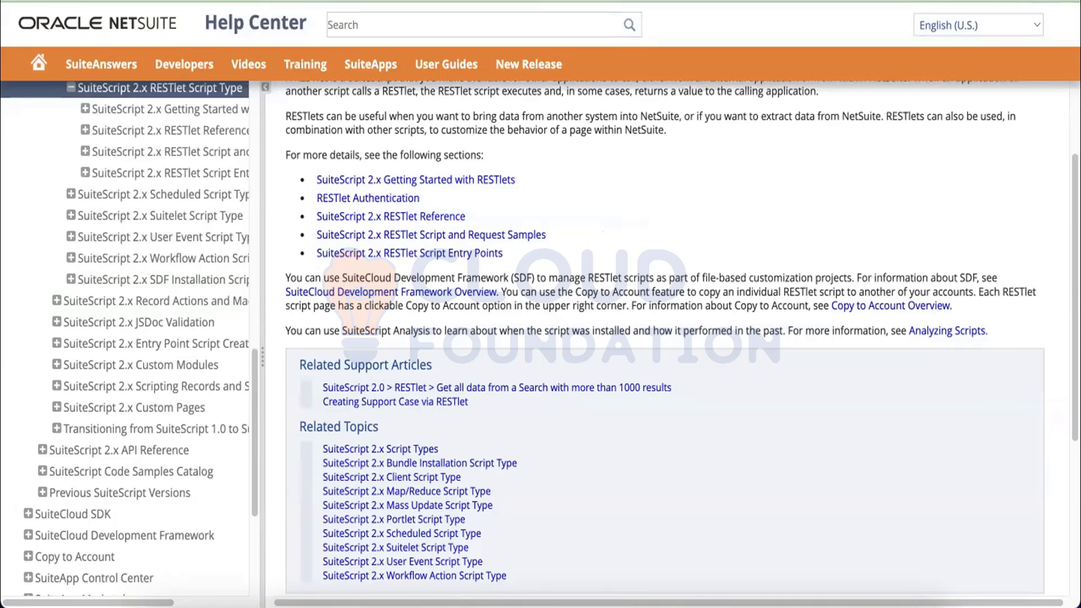
key(alt+Right)
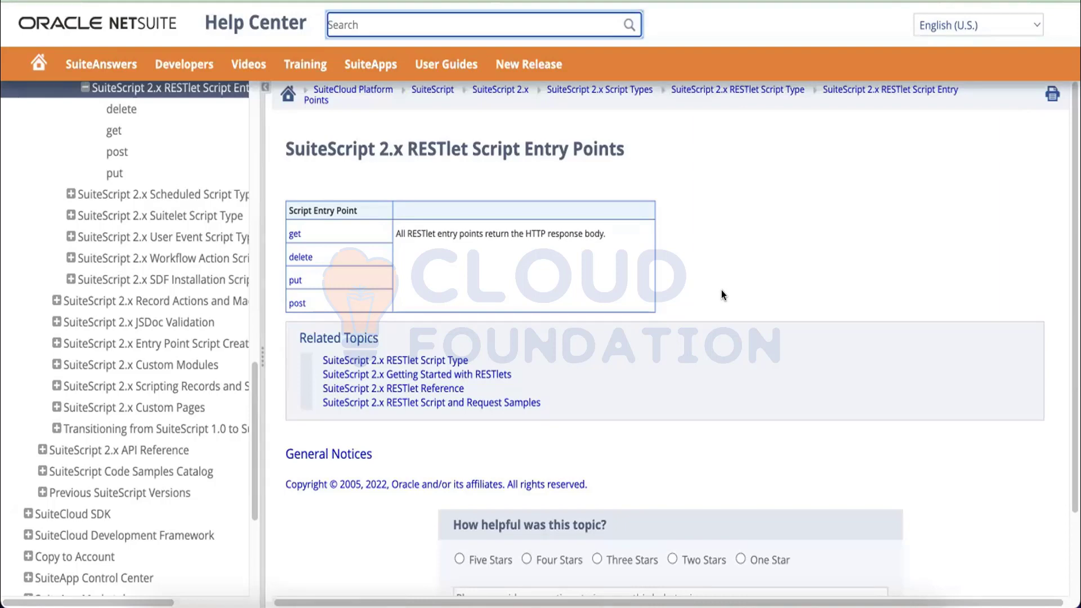
Return to the RESTlet Script Type overview and open the RESTlet Script and Request Samples page.
key(alt+Left)
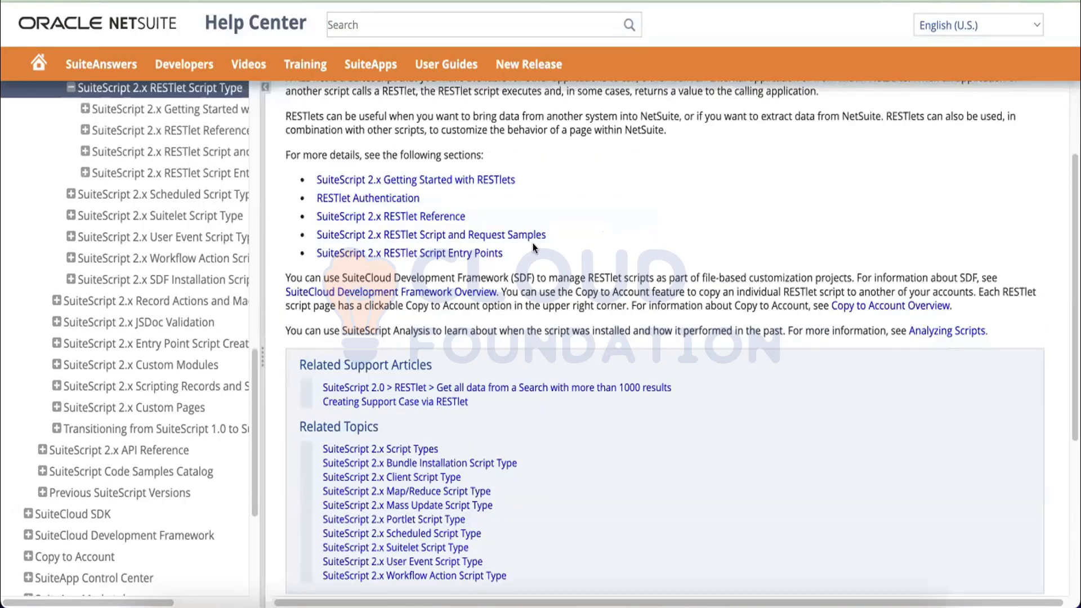
scroll(534, 263, down, 2)
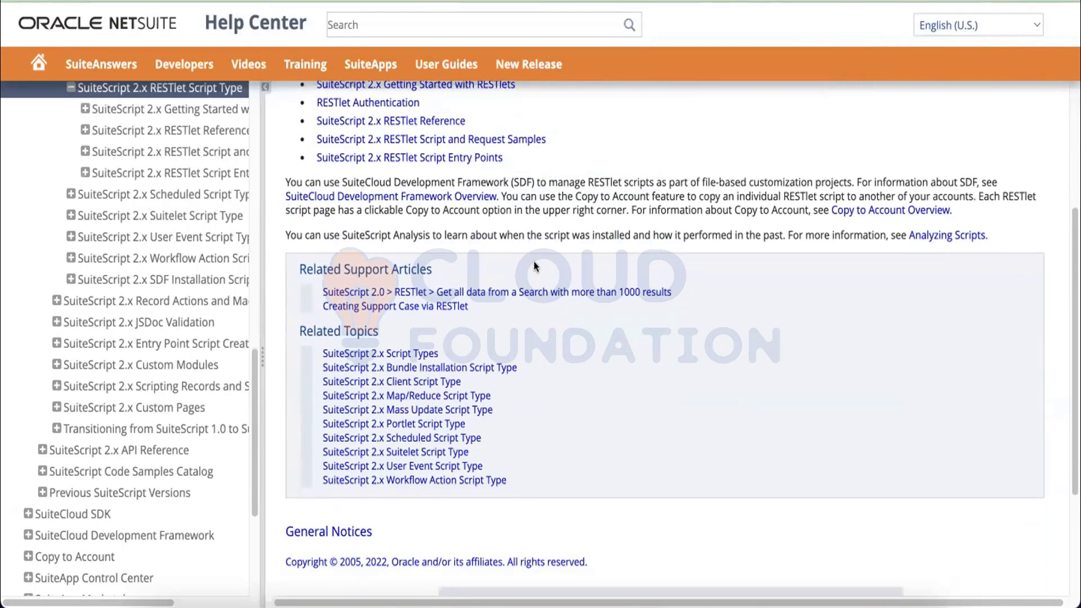
scroll(534, 263, up, 2)
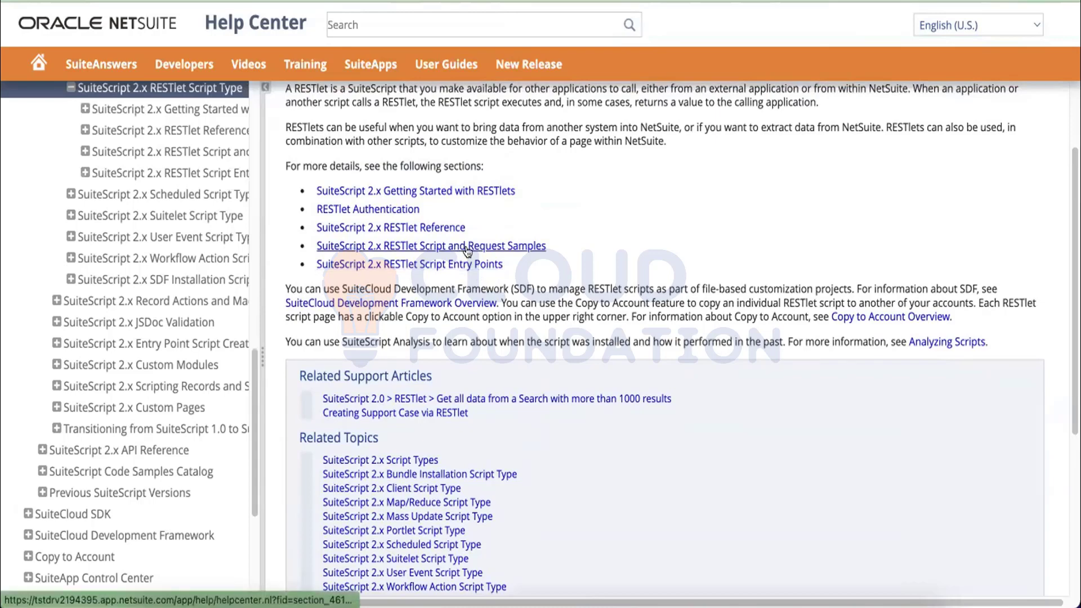
scroll(467, 250, up, 3)
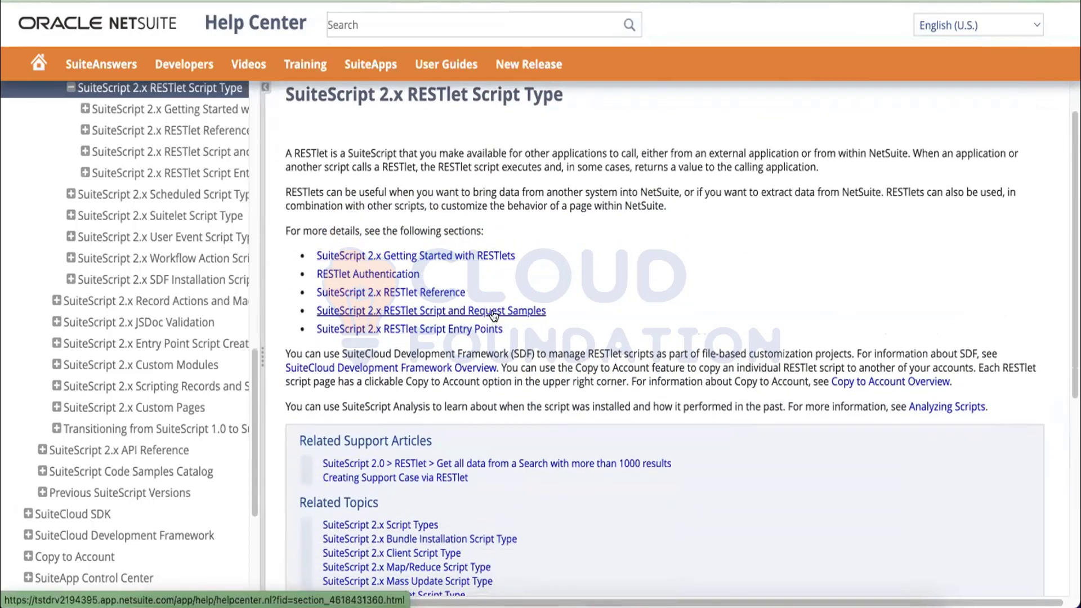
click(493, 313)
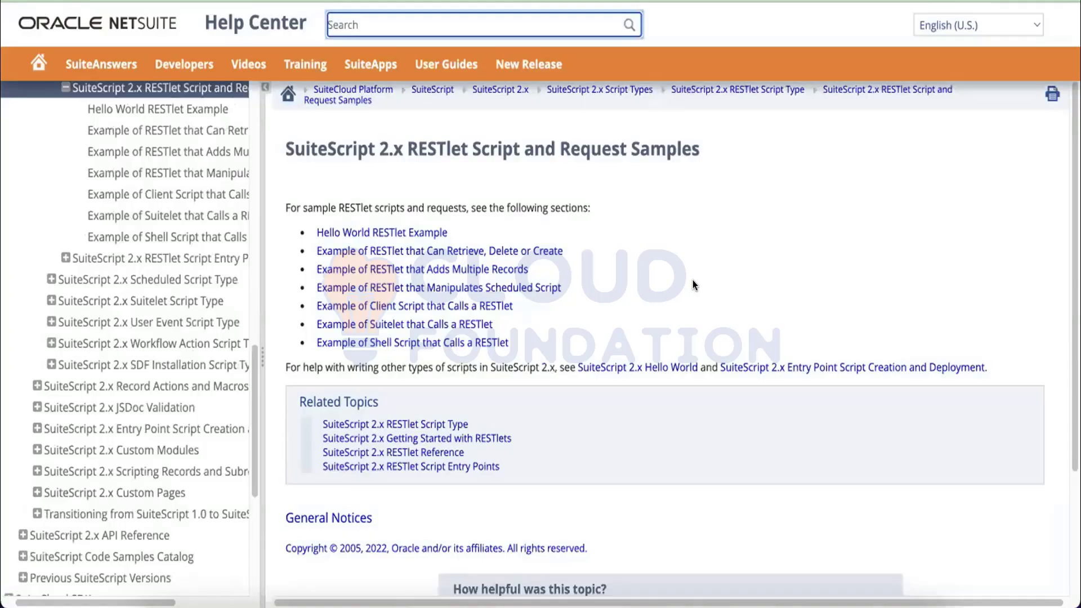
scroll(693, 280, down, 1)
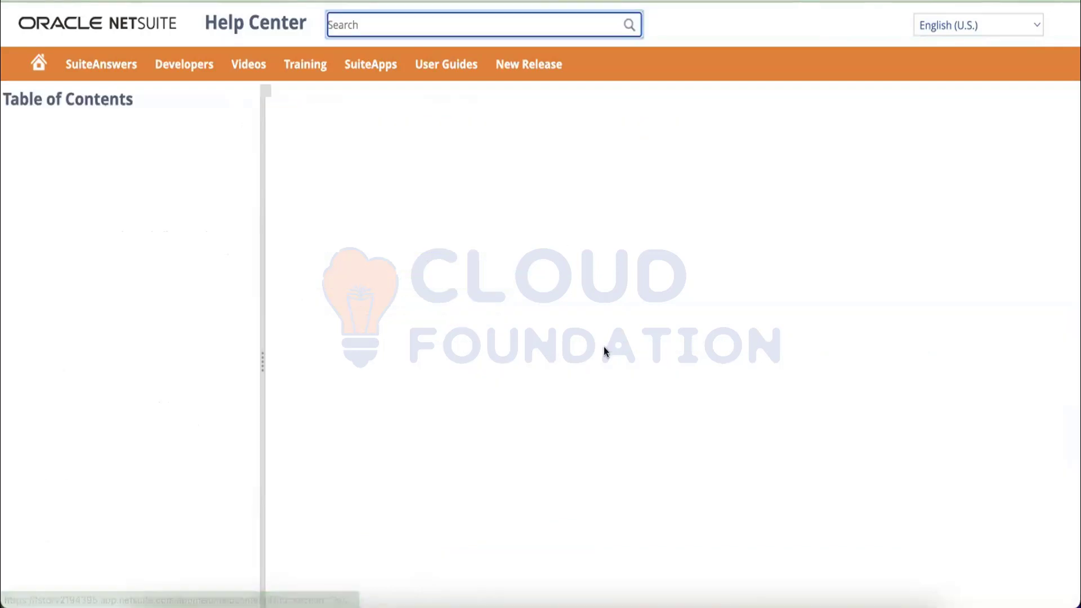
Read the retrieve/delete/create RESTlet example, marking JSON on lines 18 and 57, down to Sample Get Call.
scroll(606, 334, down, 4)
scroll(606, 335, down, 1)
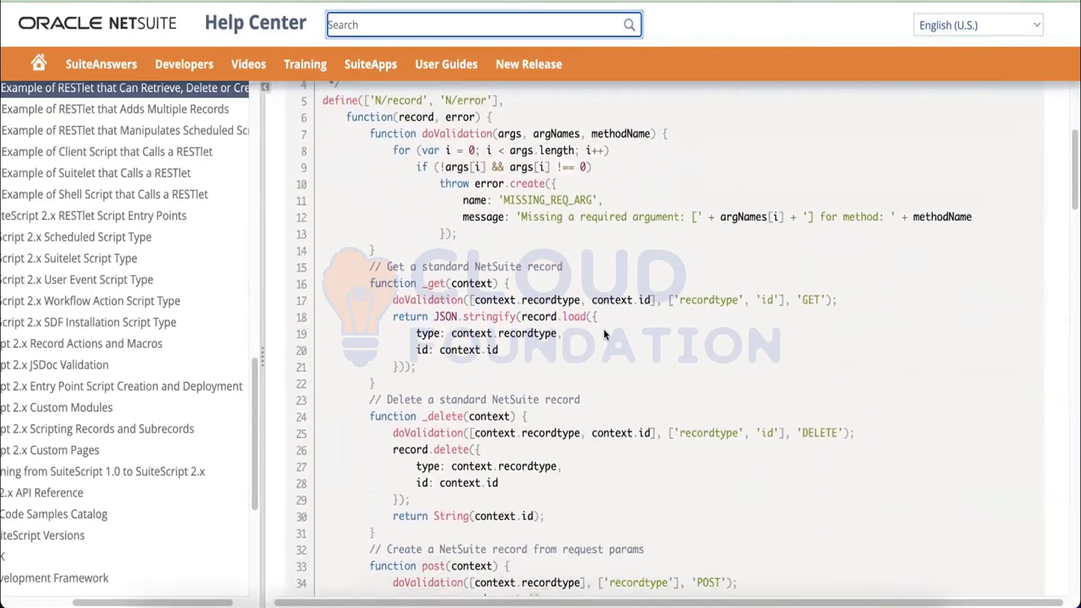
double_click(445, 315)
scroll(443, 308, down, 2)
scroll(442, 305, down, 5)
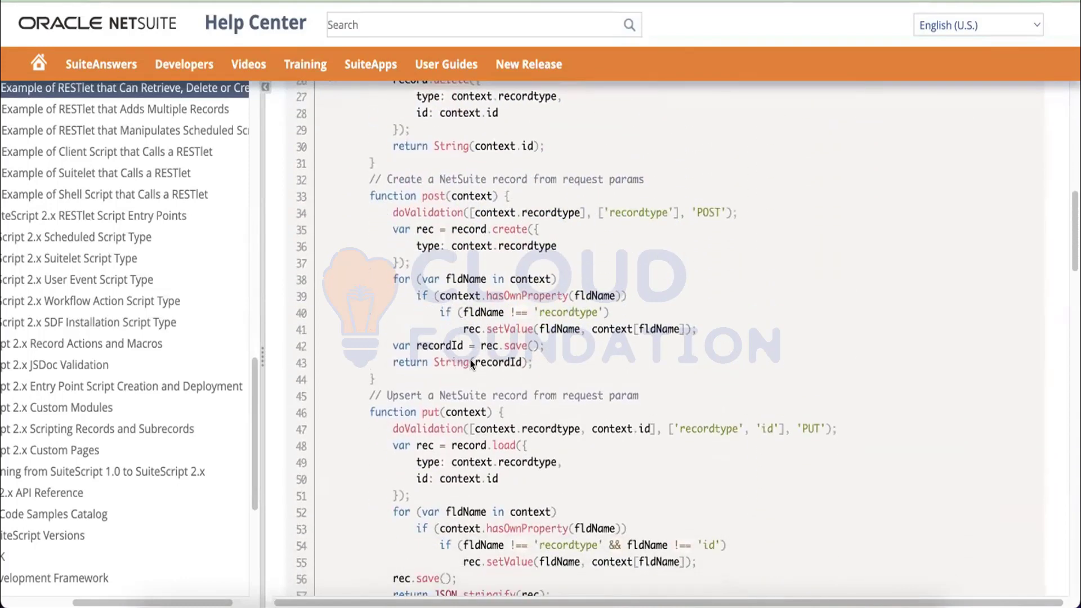
scroll(461, 371, down, 4)
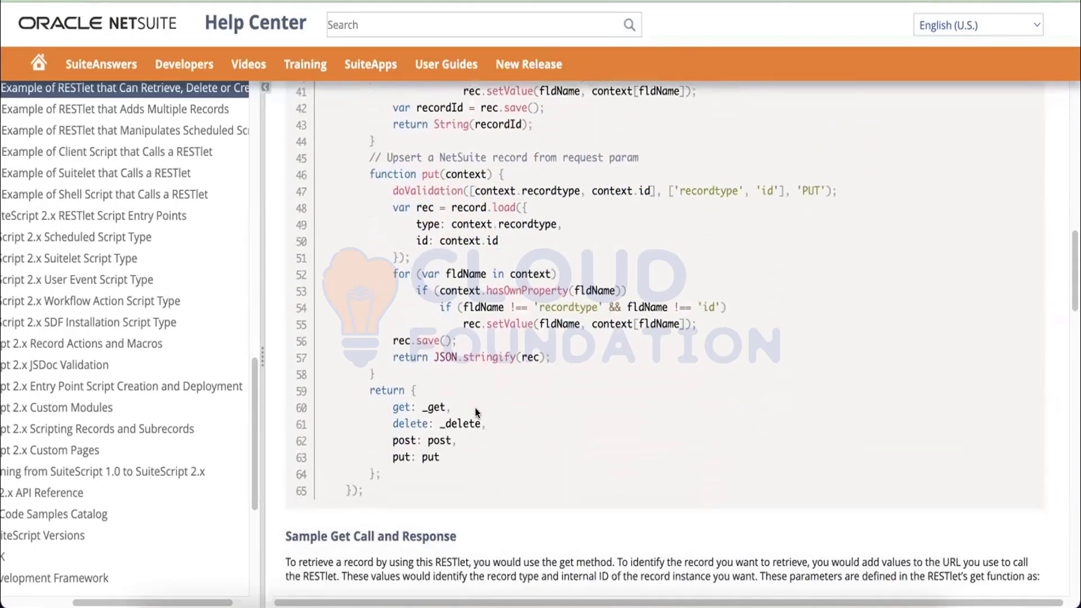
double_click(439, 358)
scroll(489, 353, up, 12)
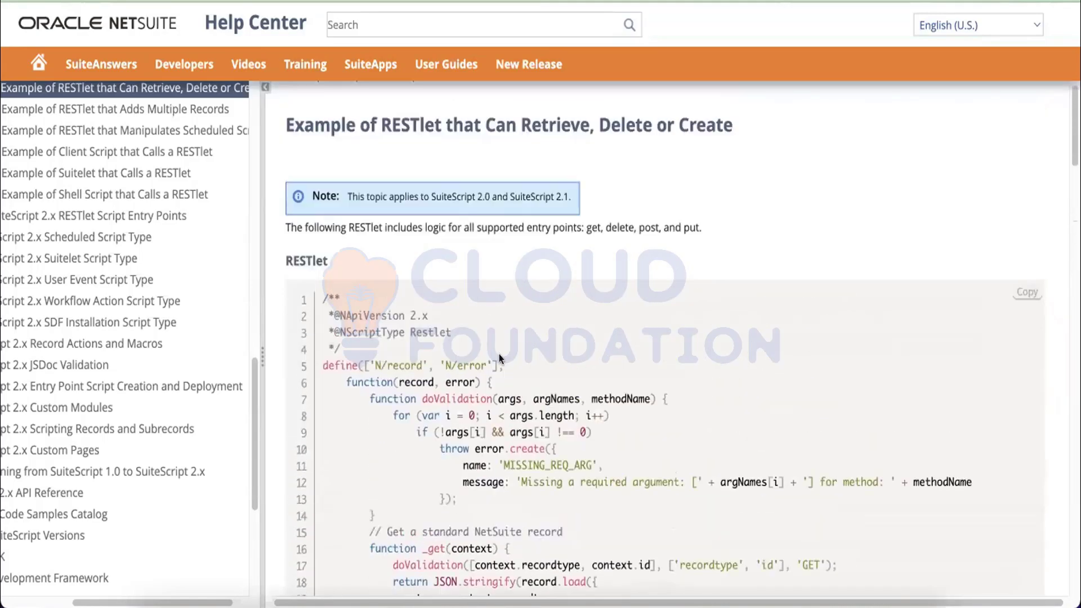
scroll(501, 361, down, 15)
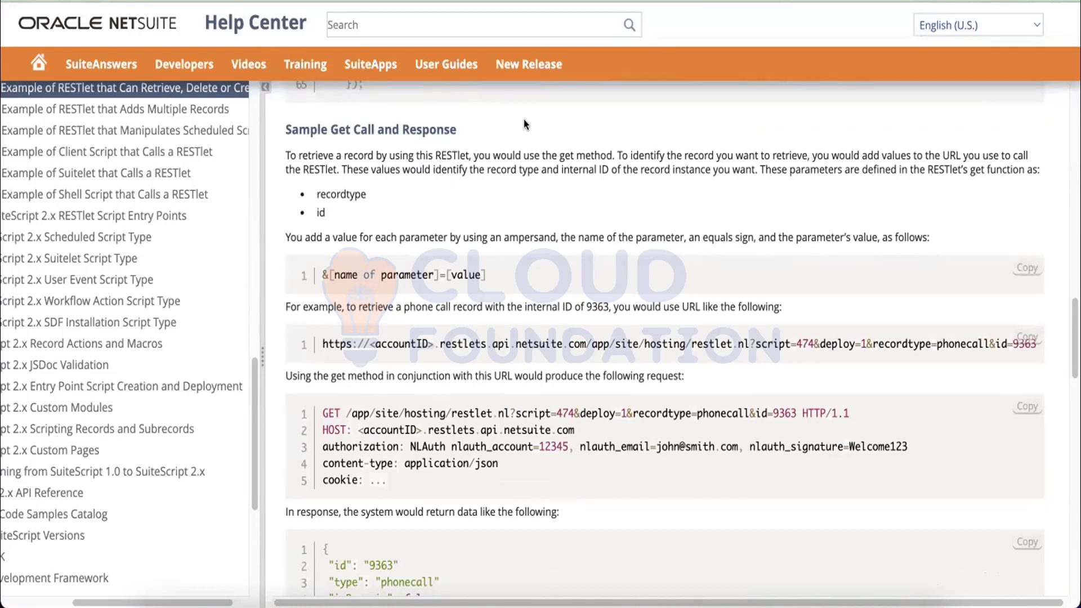
Open the SuiteScript 2.x RESTlet Script Entry Points topic from the table of contents.
click(537, 0)
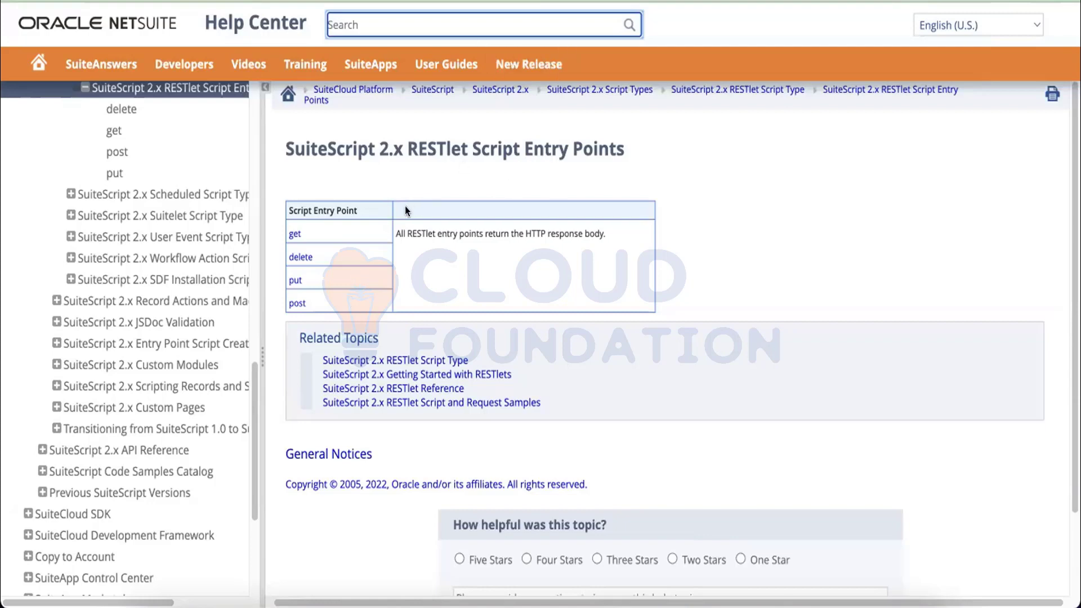
click(293, 235)
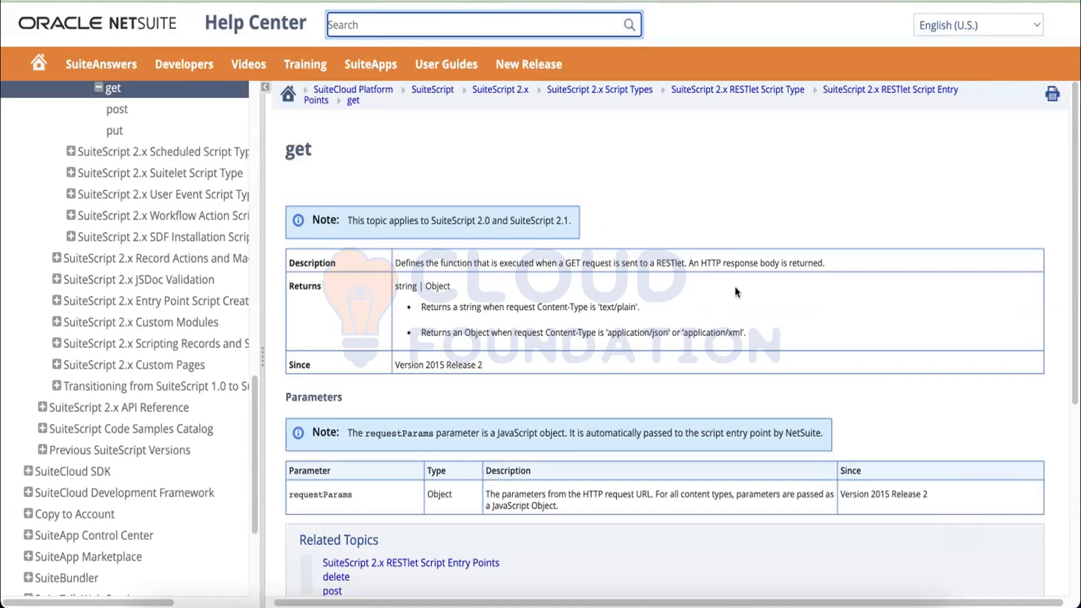
click(398, 282)
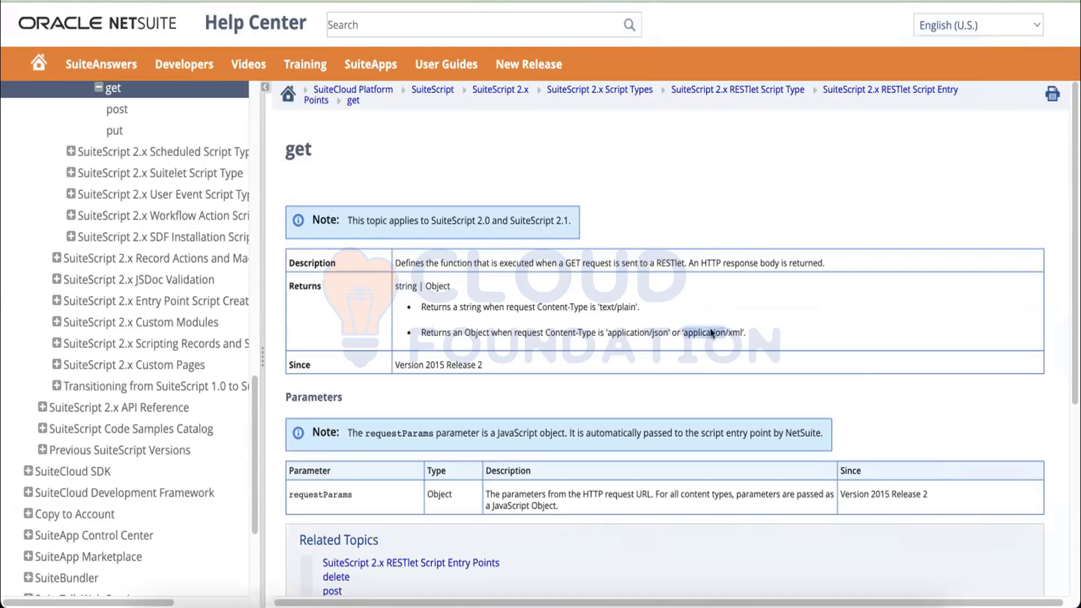
double_click(738, 331)
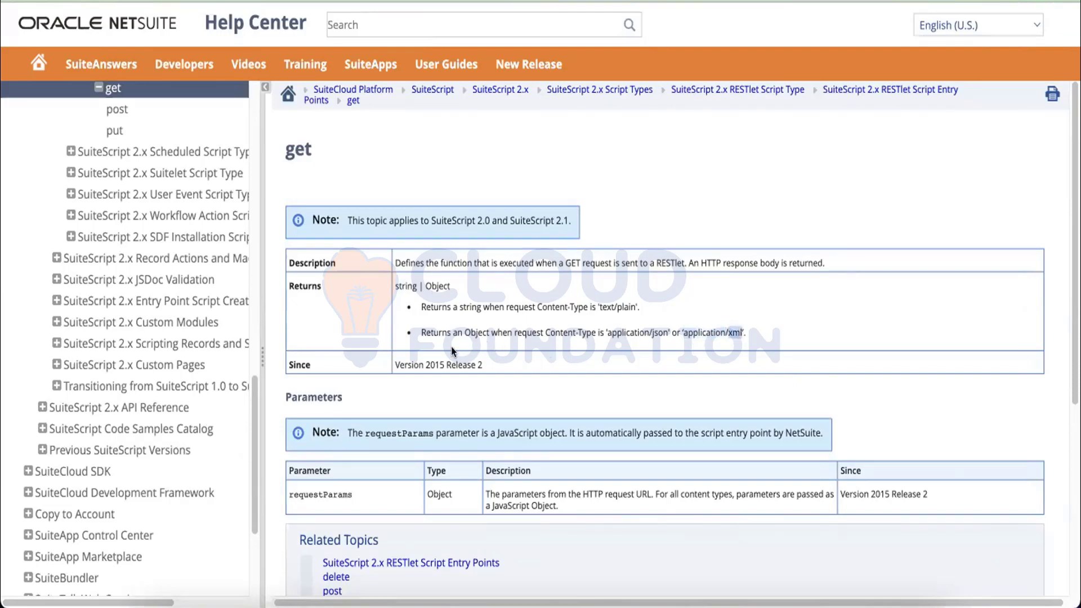
click(436, 332)
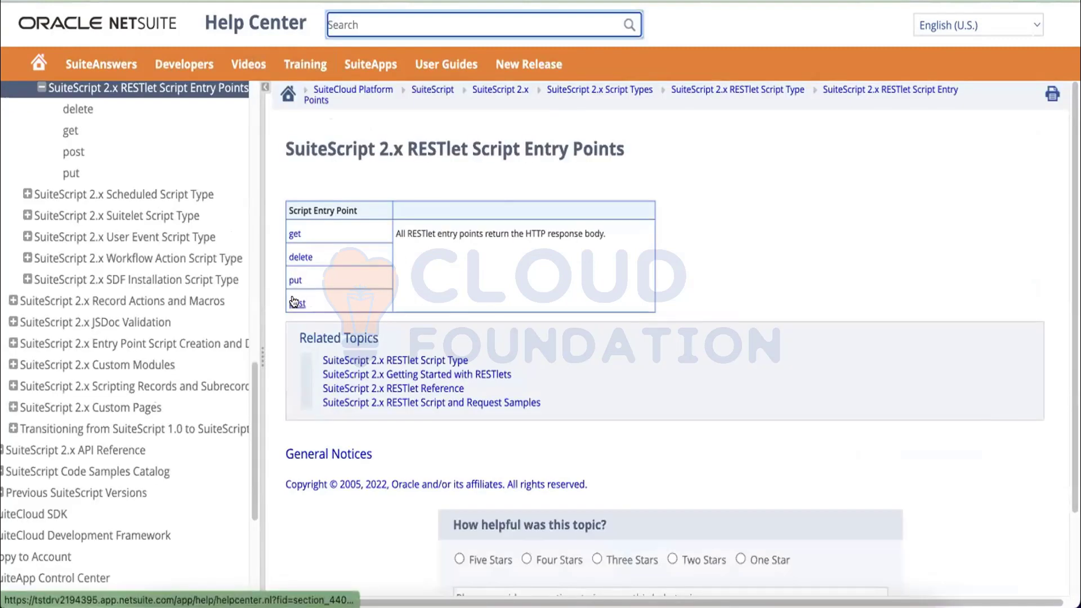
Open the post entry point topic and read its POST request description and requestBody parameter.
click(294, 303)
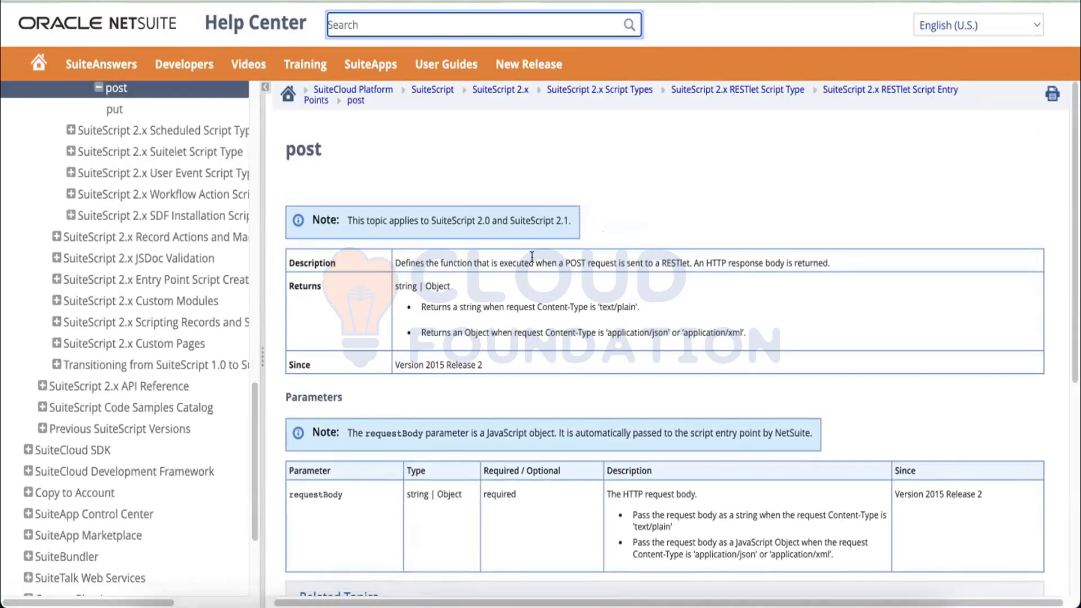
drag(530, 262, 687, 255)
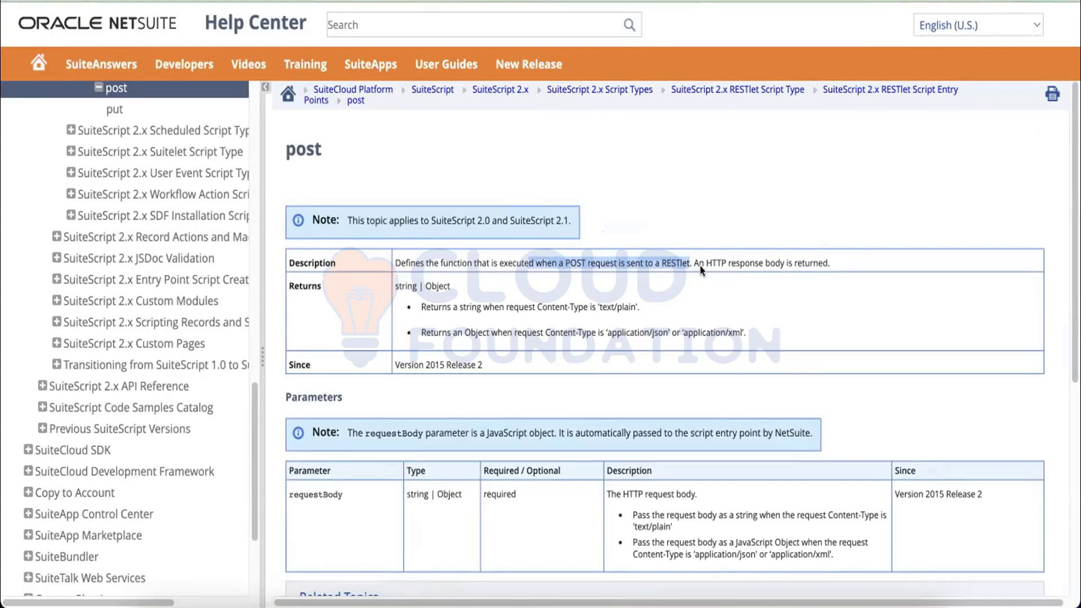
click(583, 261)
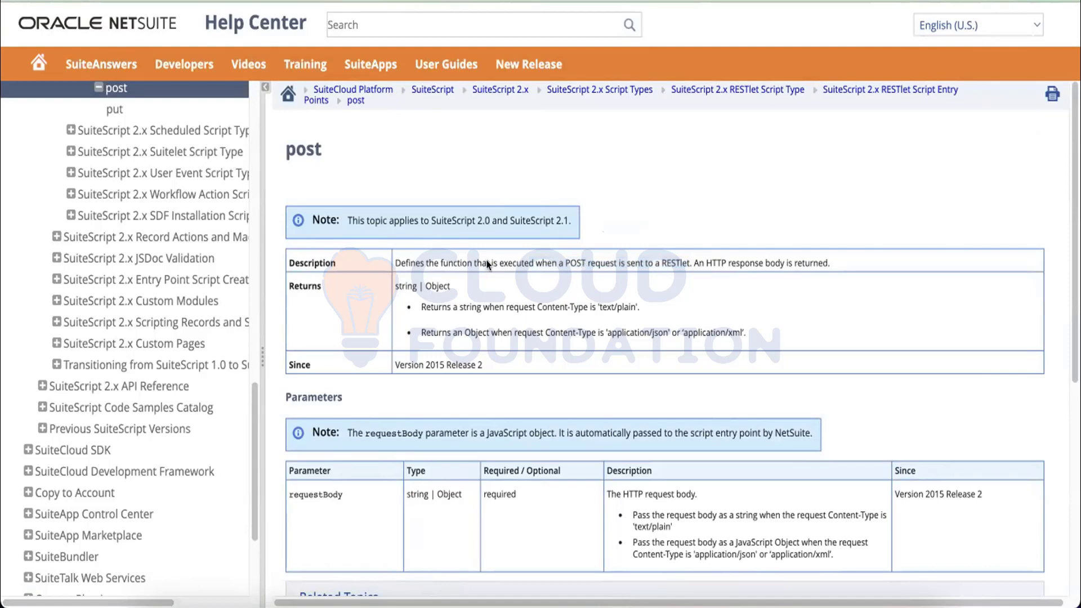
scroll(488, 265, down, 5)
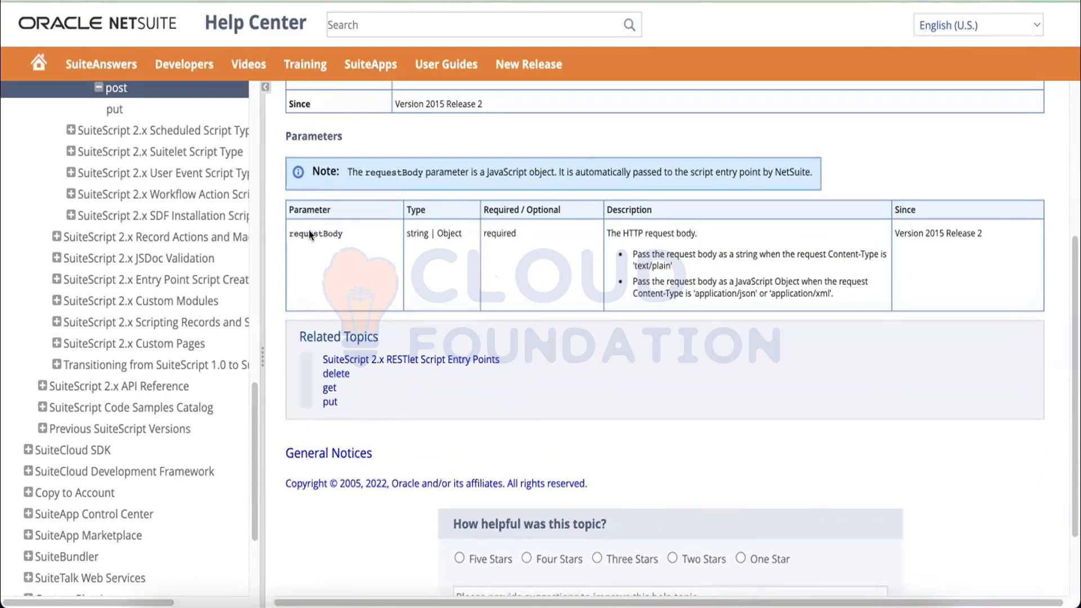
scroll(454, 292, up, 5)
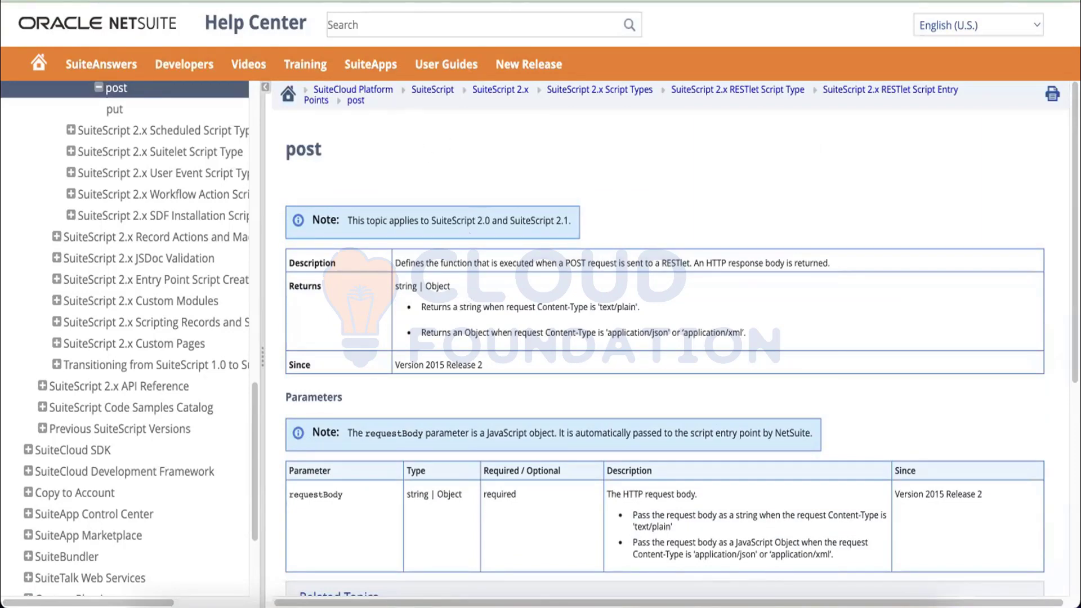
Go via RESTlet Script Type and RESTlet Authentication to the token-based authentication setup topic.
click(471, 0)
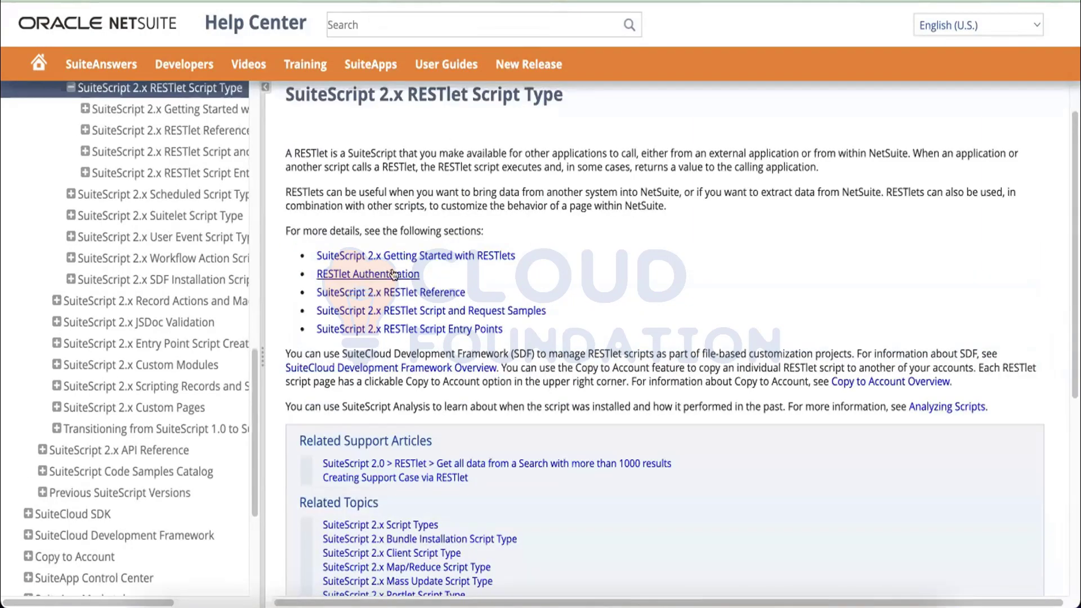
click(393, 274)
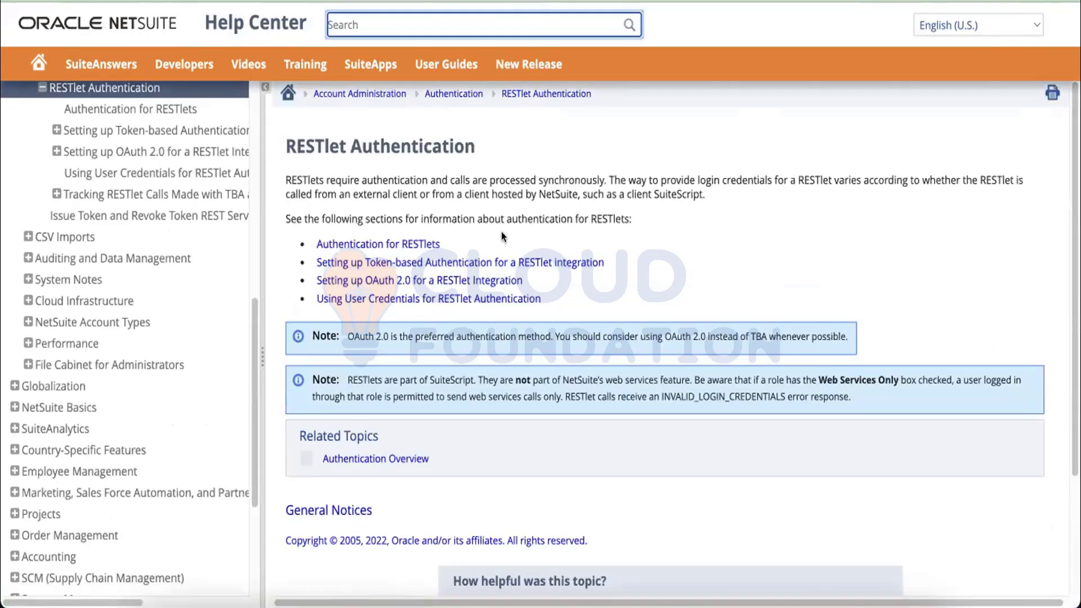
click(503, 260)
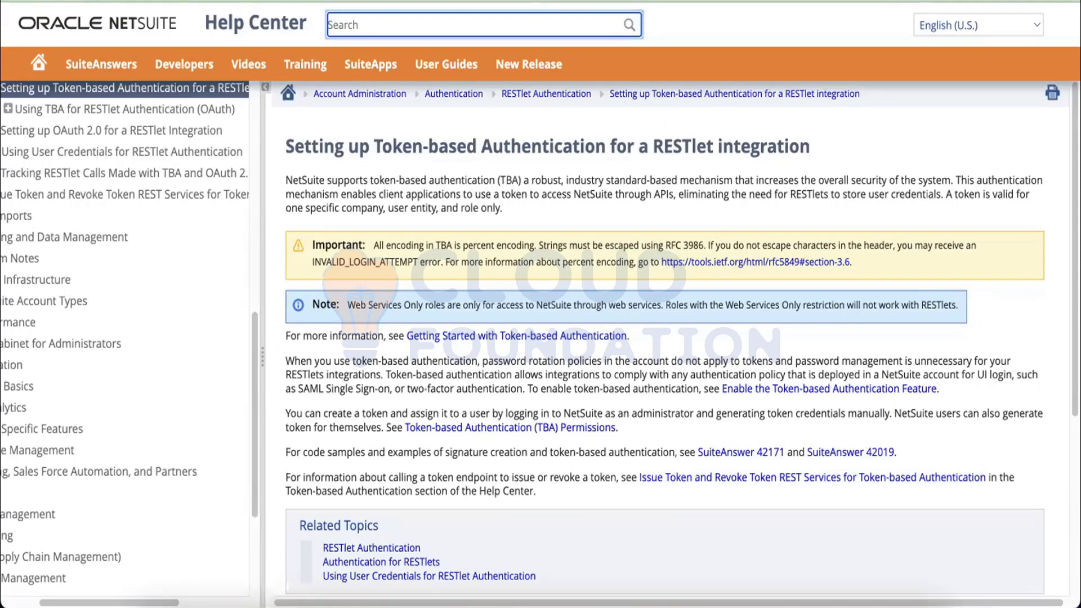
click(293, 1)
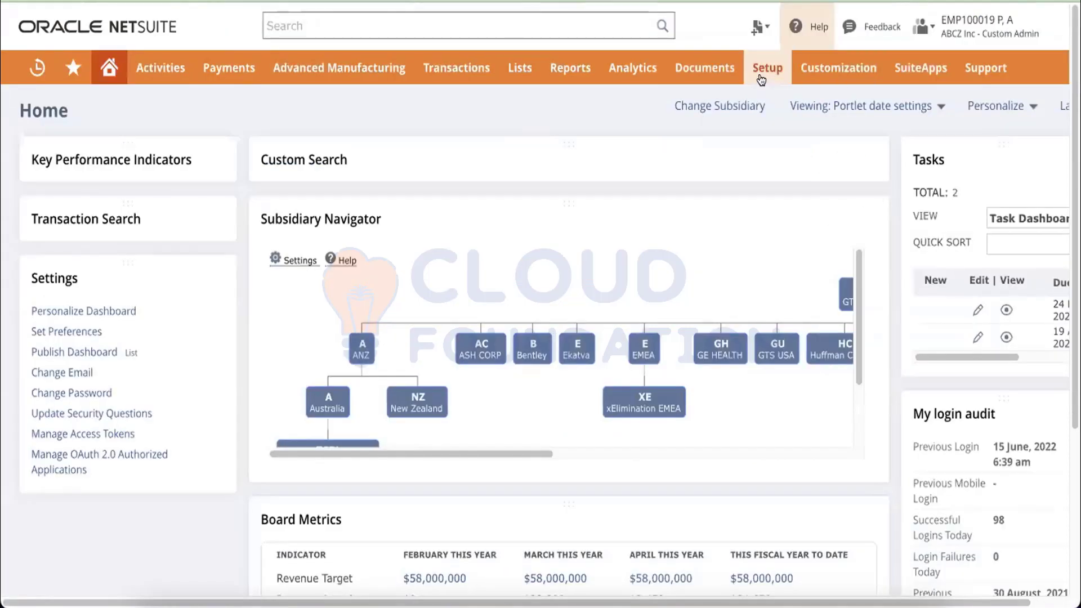
mouse_move(759, 66)
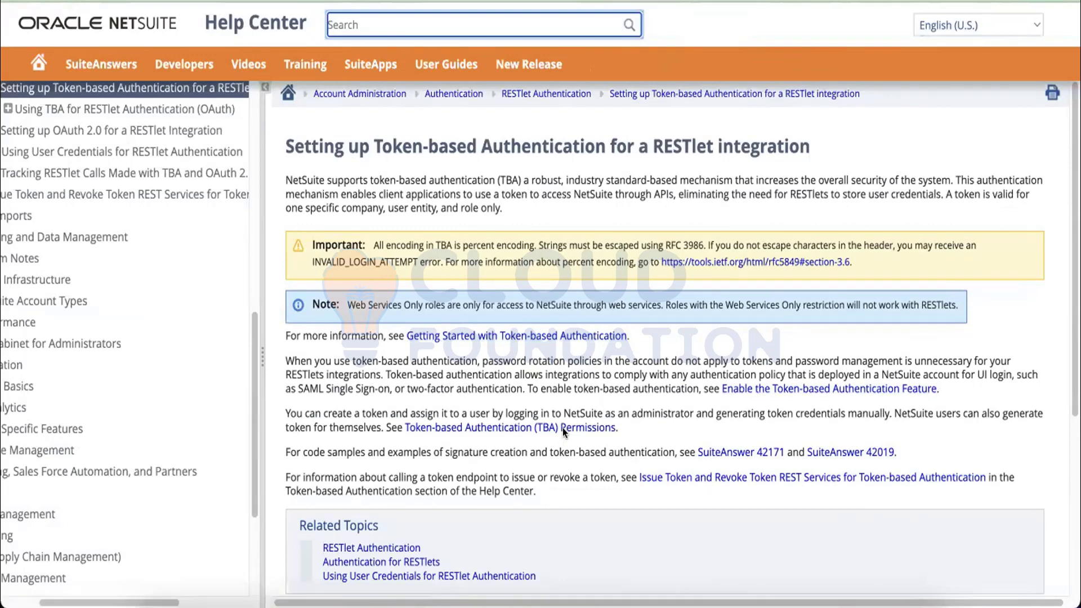
click(830, 477)
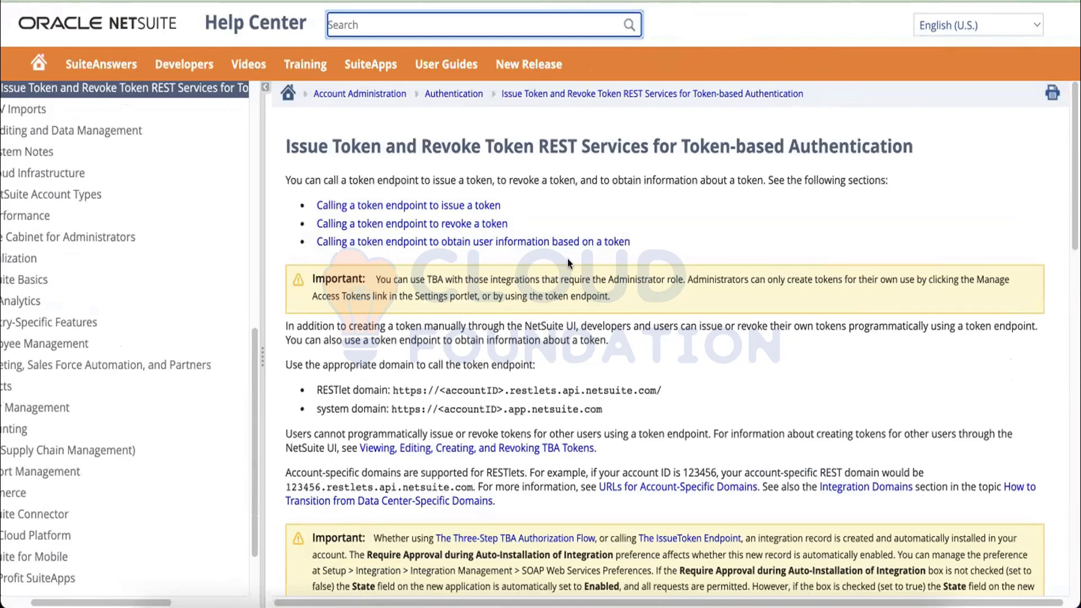
click(654, 216)
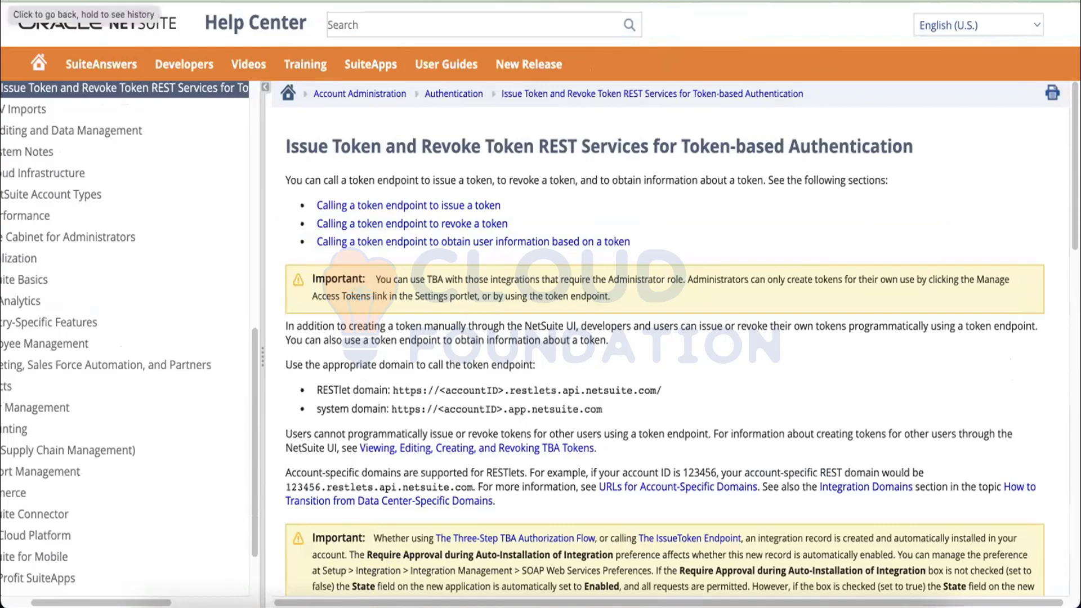
click(8, 1)
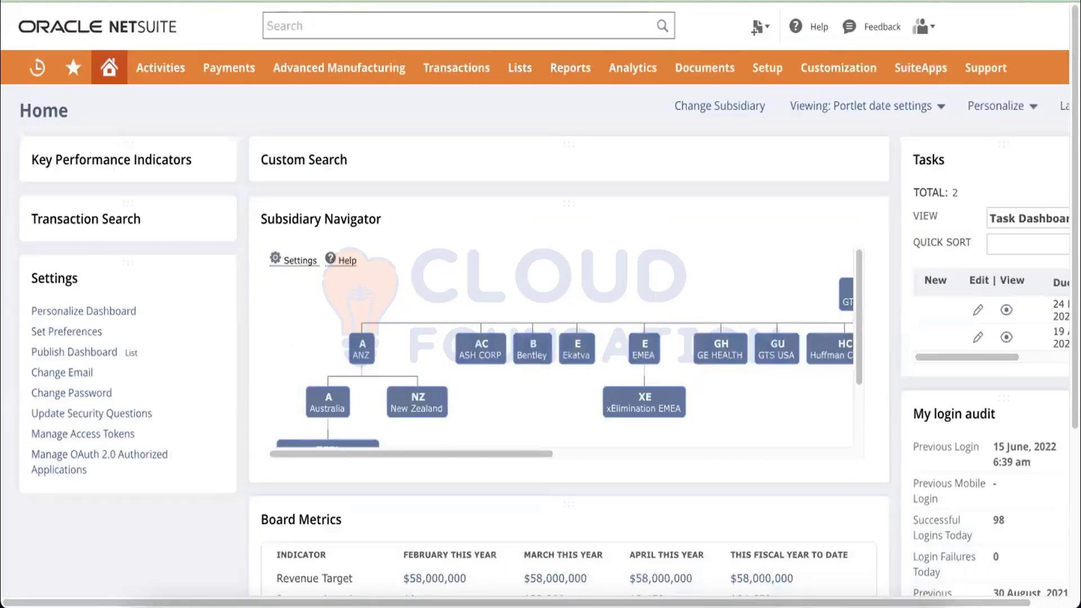
Look over the blank new Integration form, keeping its State as Enabled.
mouse_move(765, 72)
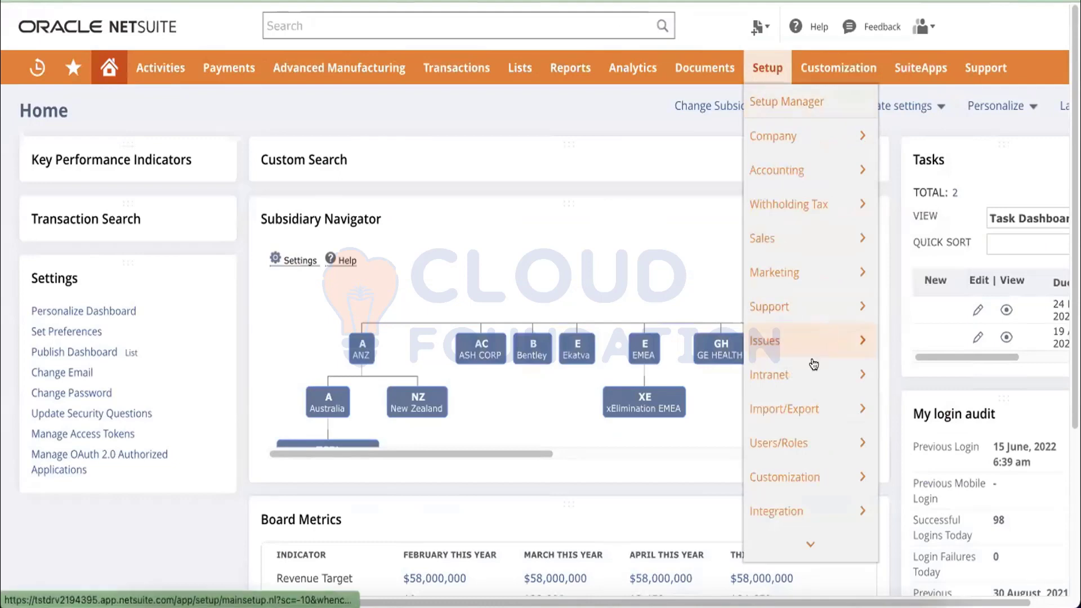
mouse_move(786, 515)
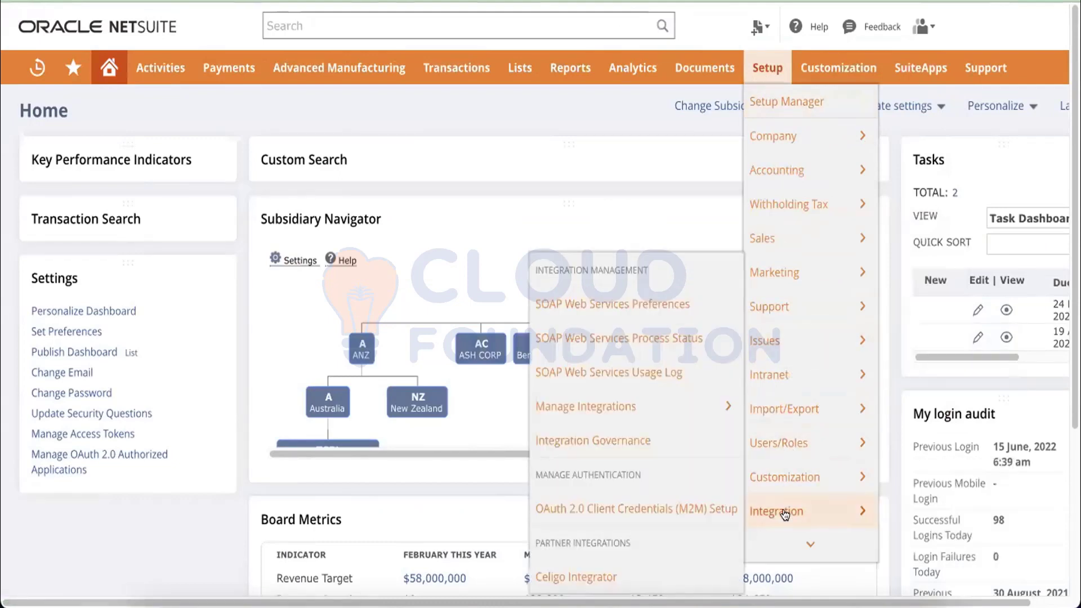
mouse_move(600, 401)
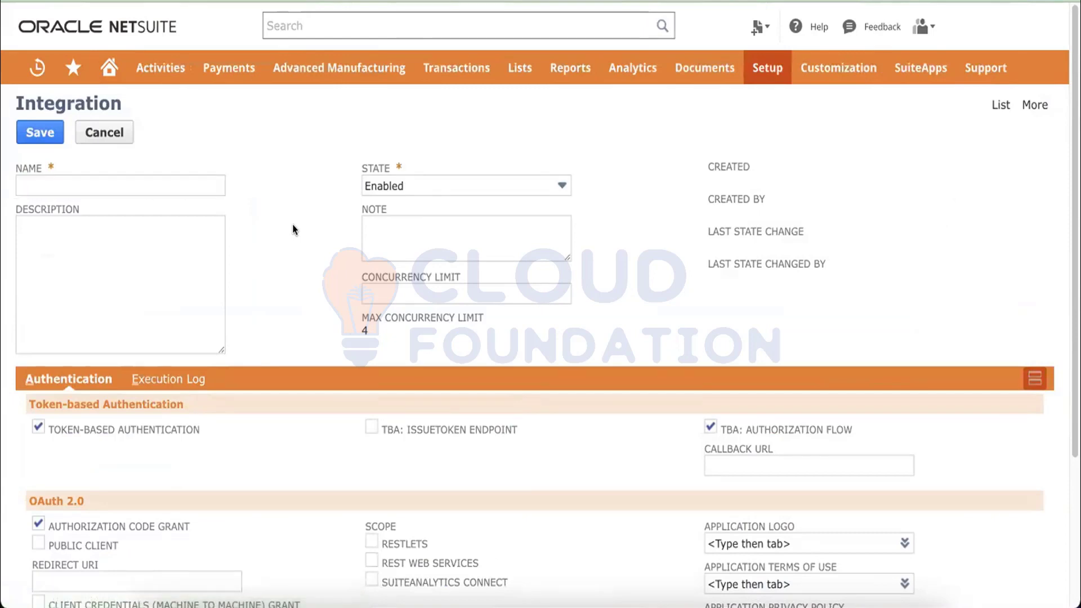
scroll(293, 229, down, 3)
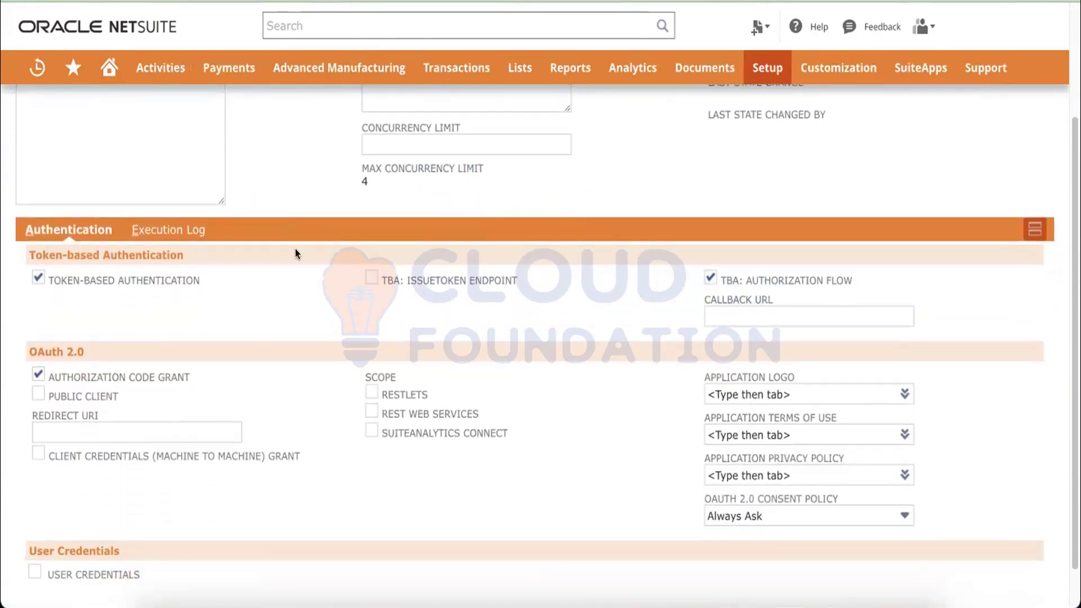
scroll(320, 358, down, 1)
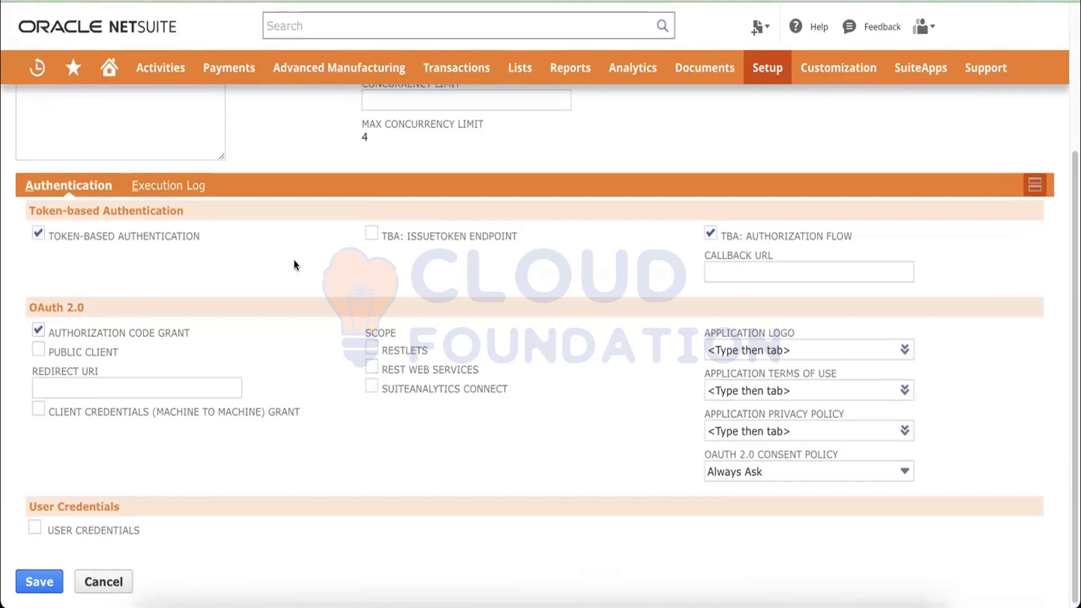
scroll(389, 355, up, 4)
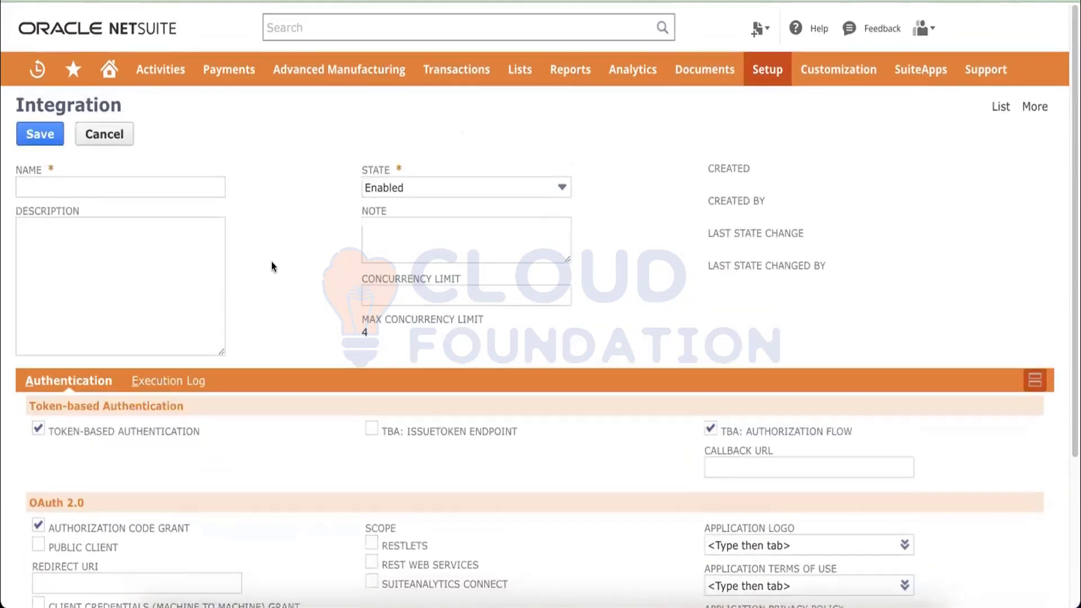
click(414, 176)
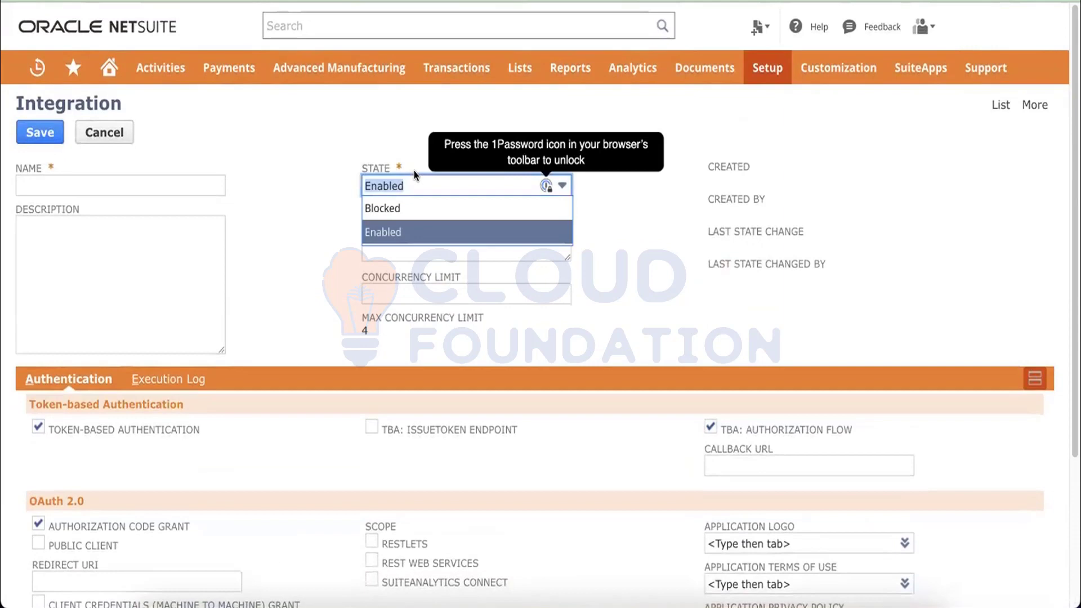
click(297, 232)
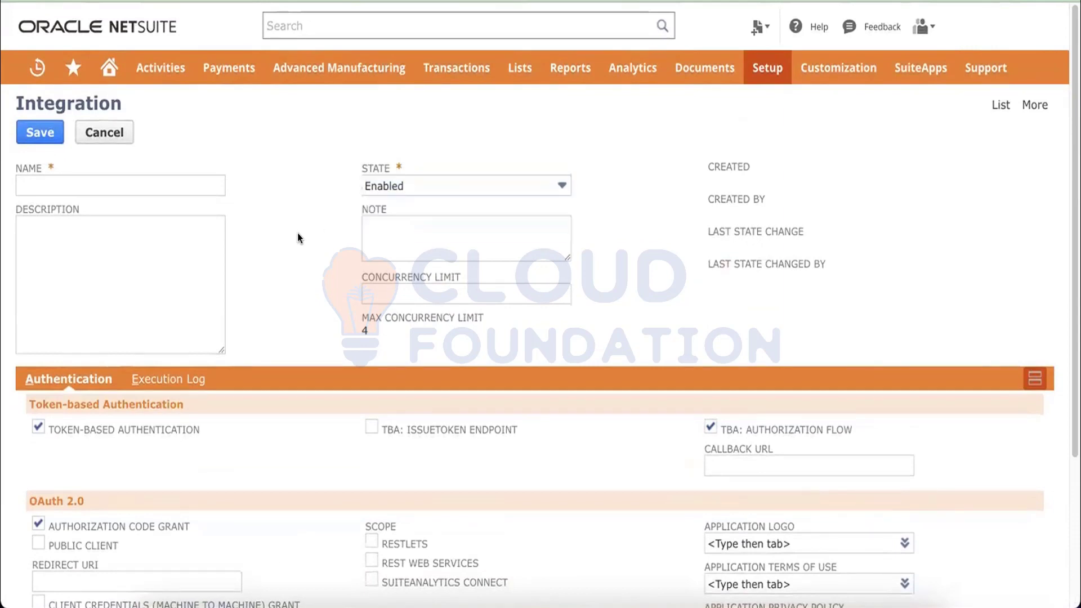
Check the Name field and remaining form sections, then switch to the Integrations list.
click(149, 185)
click(302, 170)
scroll(319, 304, down, 4)
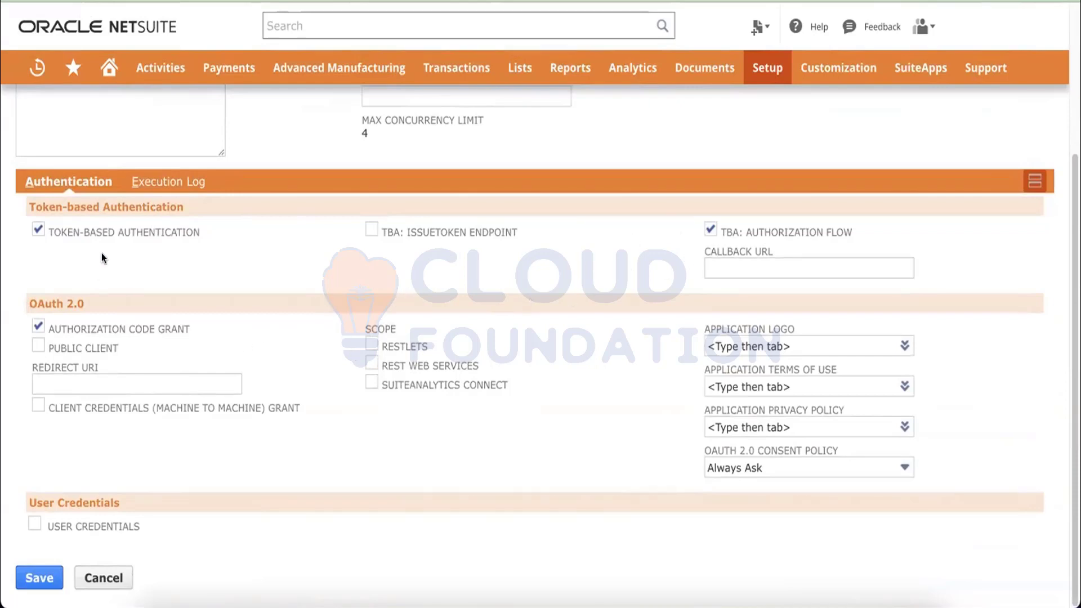
scroll(124, 292, up, 5)
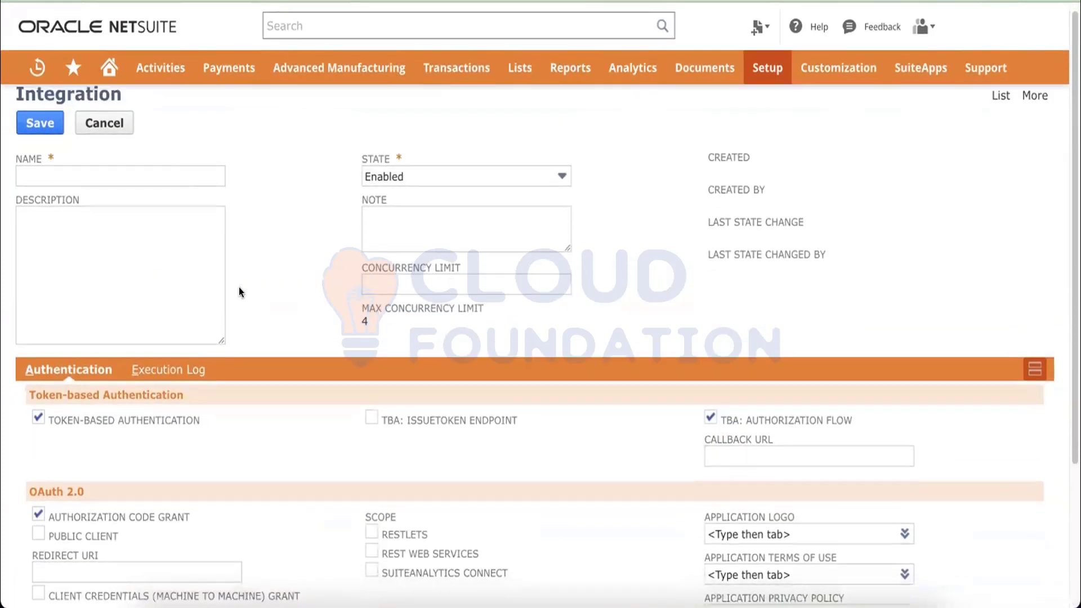
scroll(239, 292, down, 5)
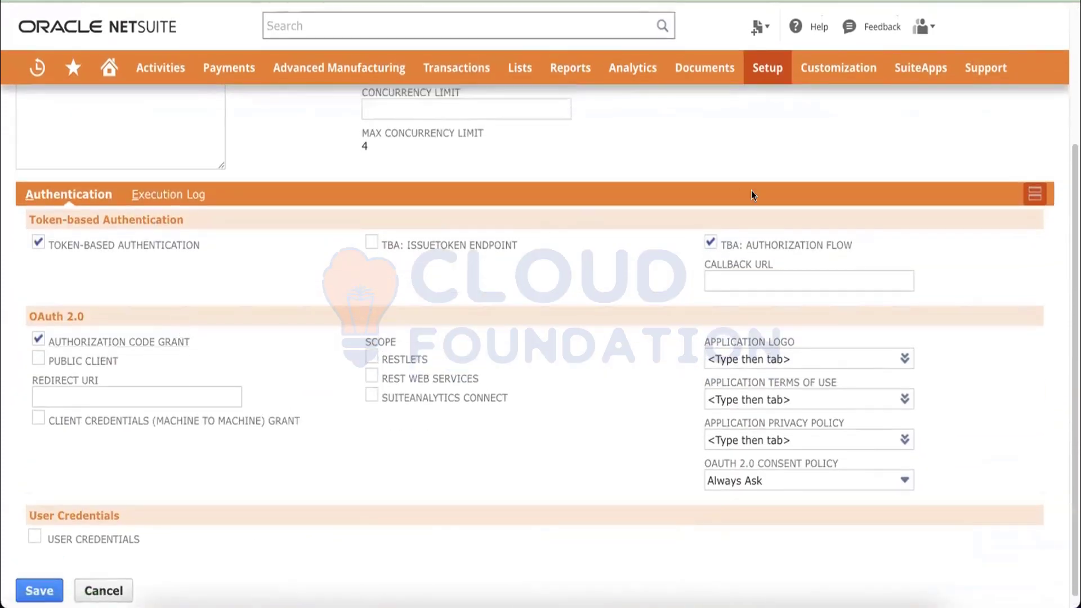
scroll(752, 196, up, 5)
click(996, 106)
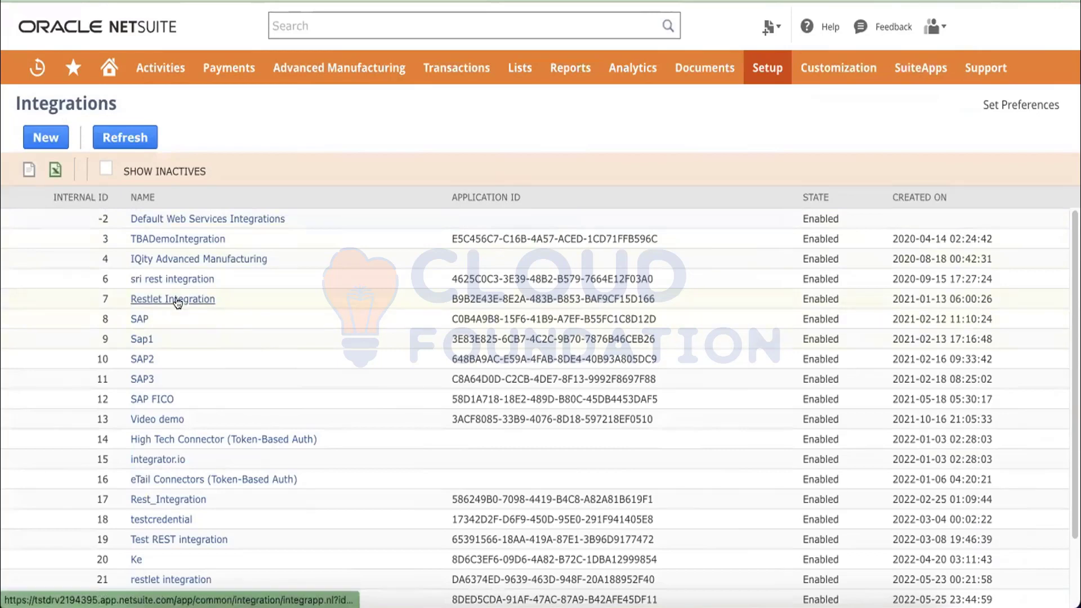
Scroll through the Integrations list, then return to the Help Center token-based authentication article.
scroll(272, 344, down, 2)
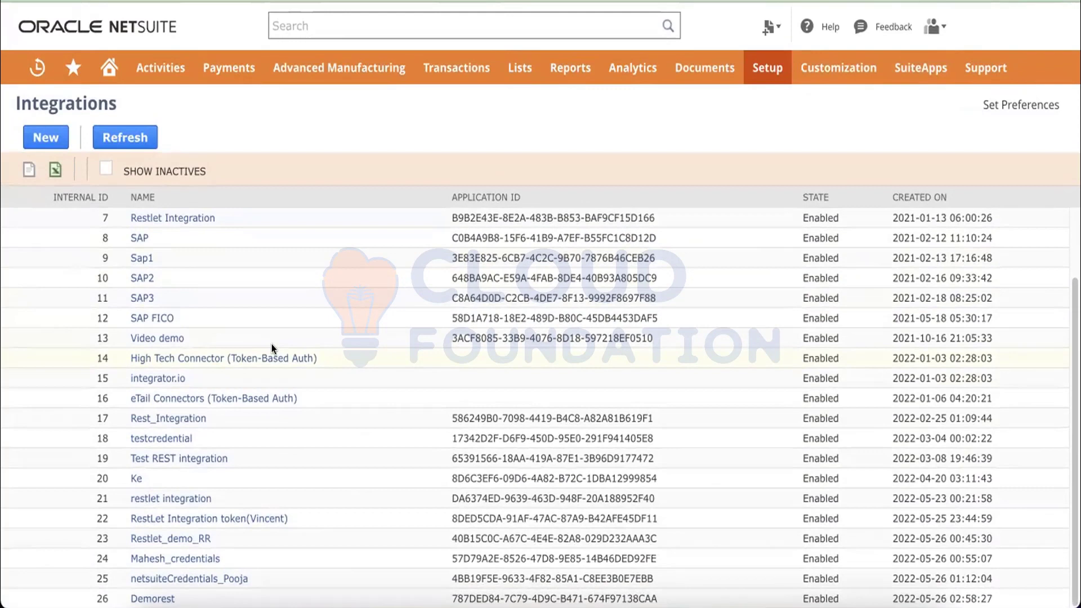
scroll(271, 344, up, 2)
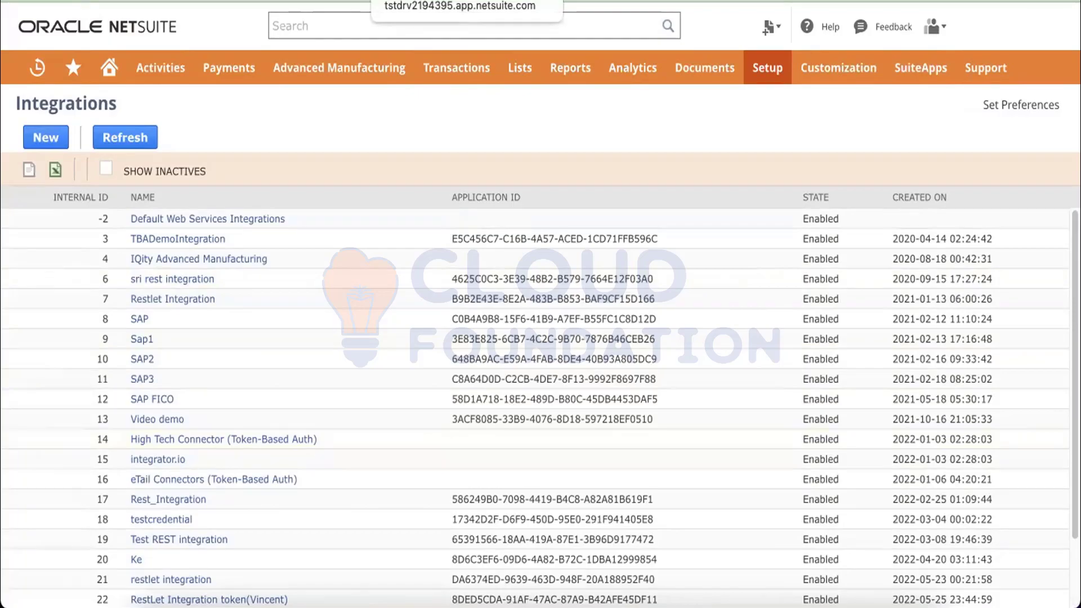
click(445, 1)
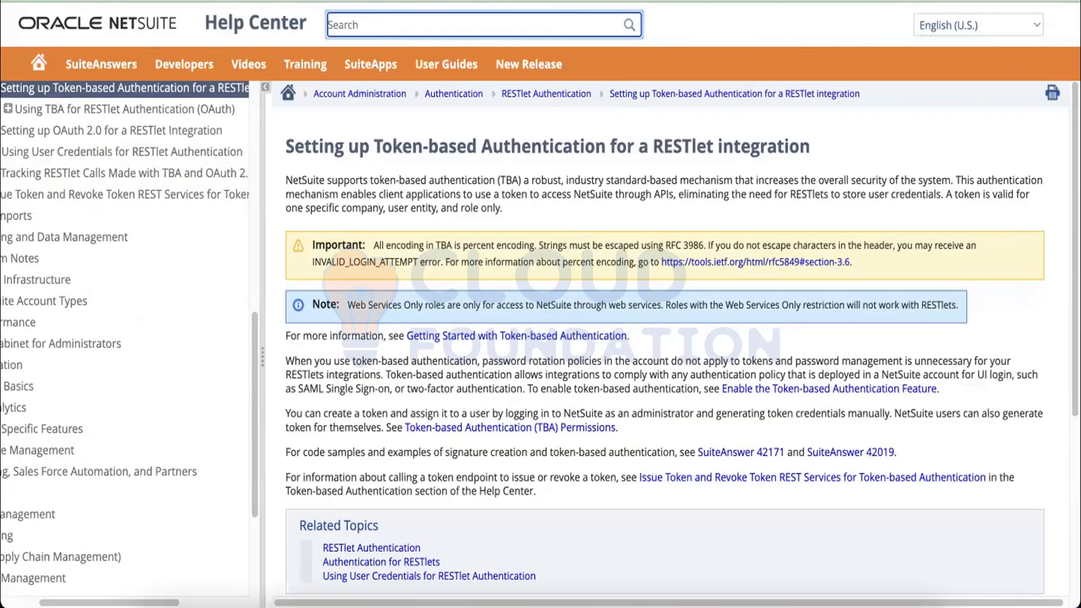
Switch back to the NetSuite tab showing the Integrations list.
click(305, 1)
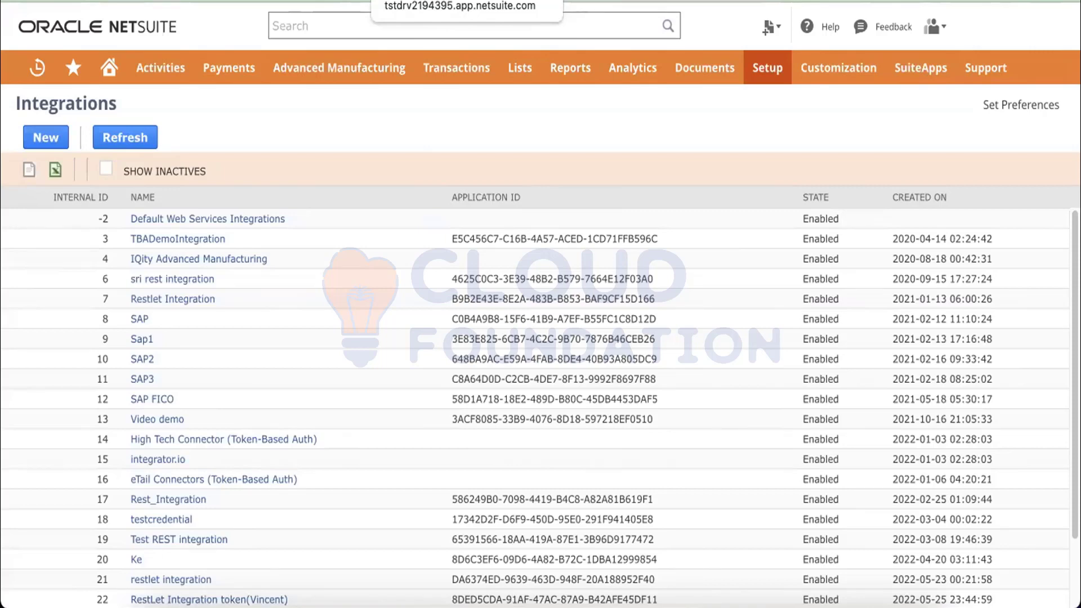
Open the Test REST integration record and review it, including its Client Credentials notice.
scroll(278, 413, down, 3)
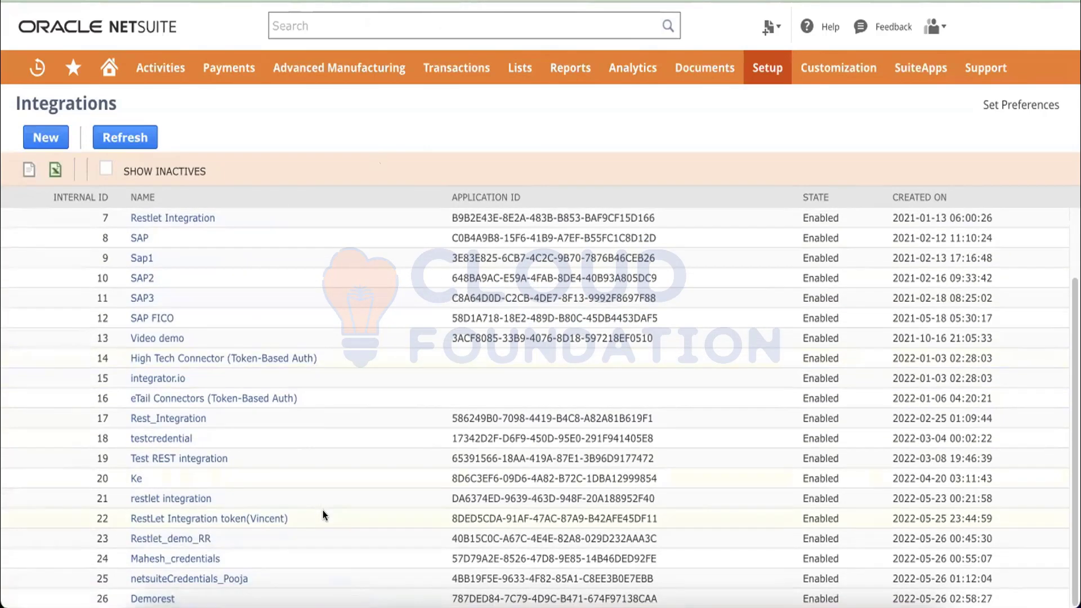
scroll(322, 510, up, 1)
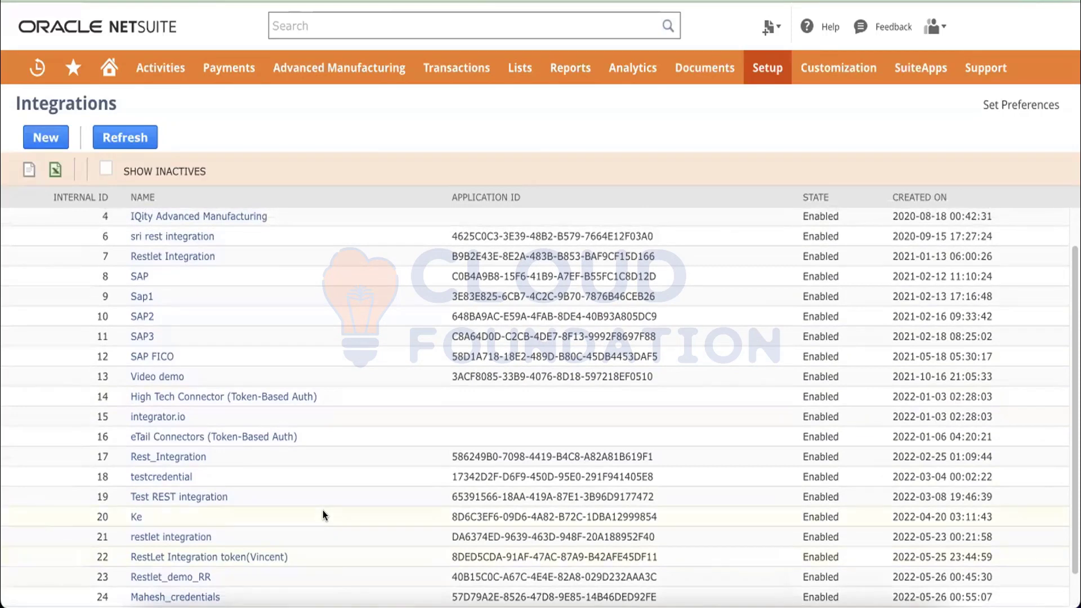
click(201, 496)
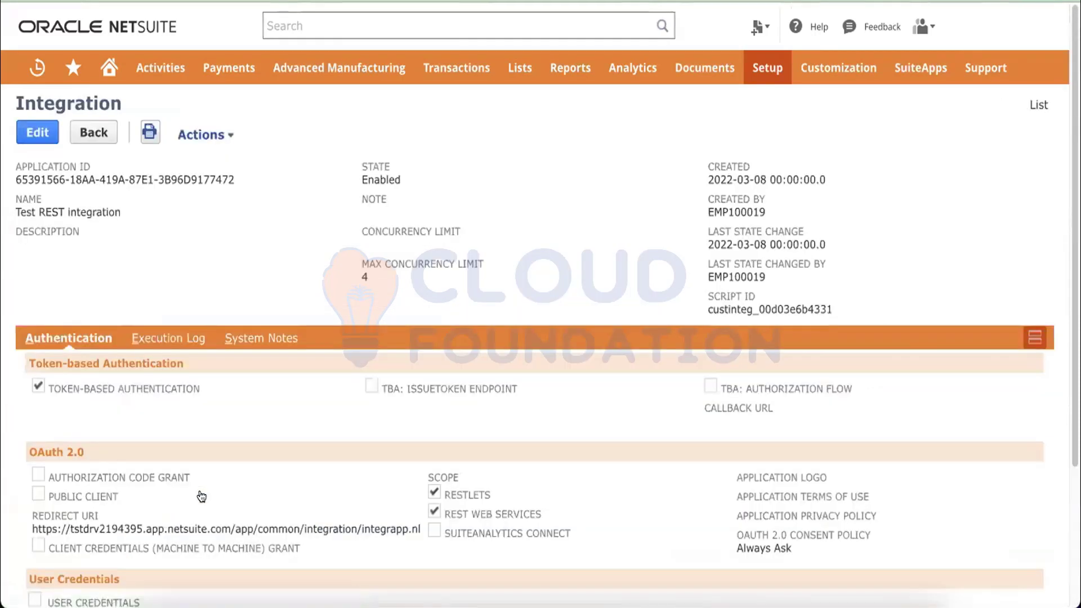
scroll(201, 496, down, 3)
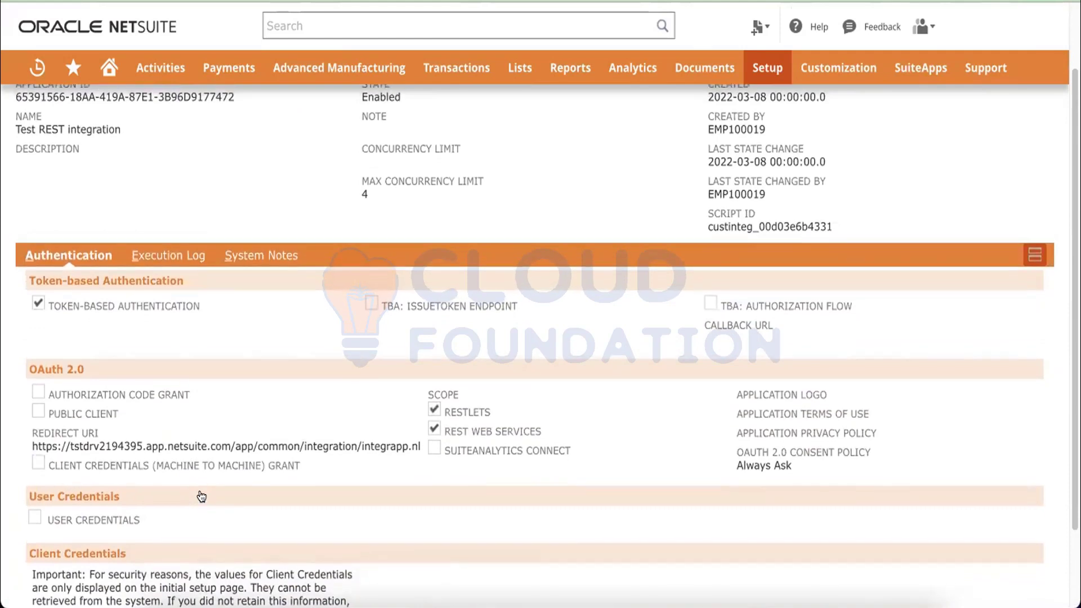
scroll(202, 497, up, 1)
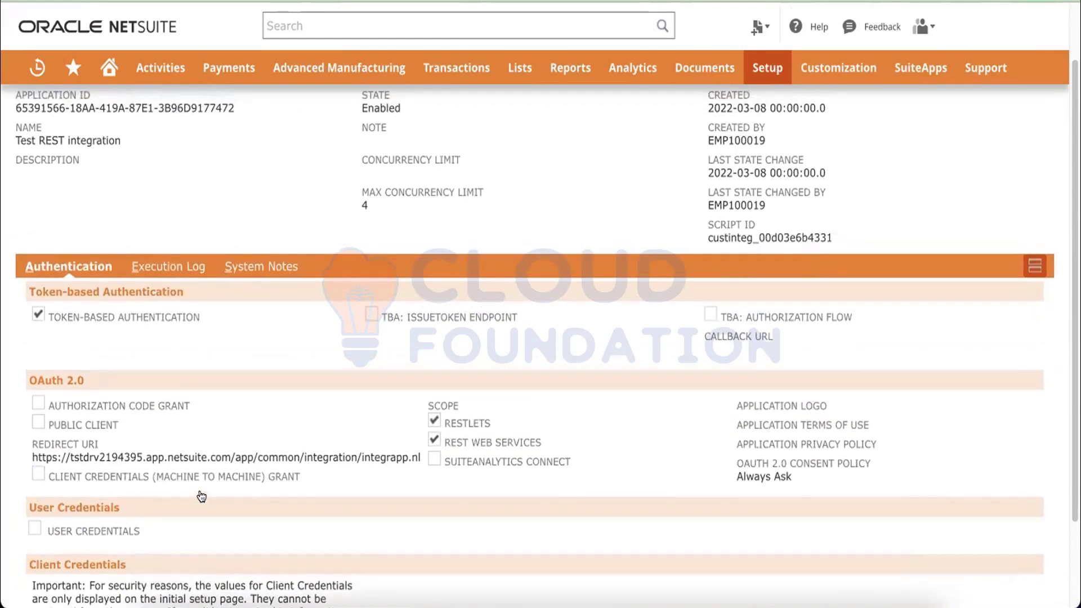
scroll(199, 446, down, 4)
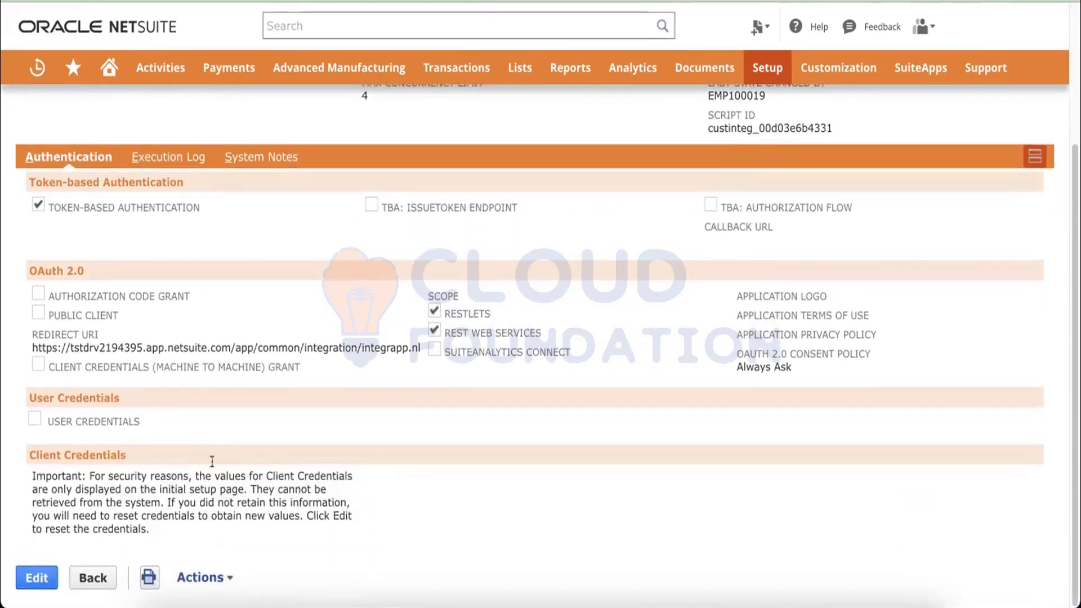
scroll(212, 462, up, 6)
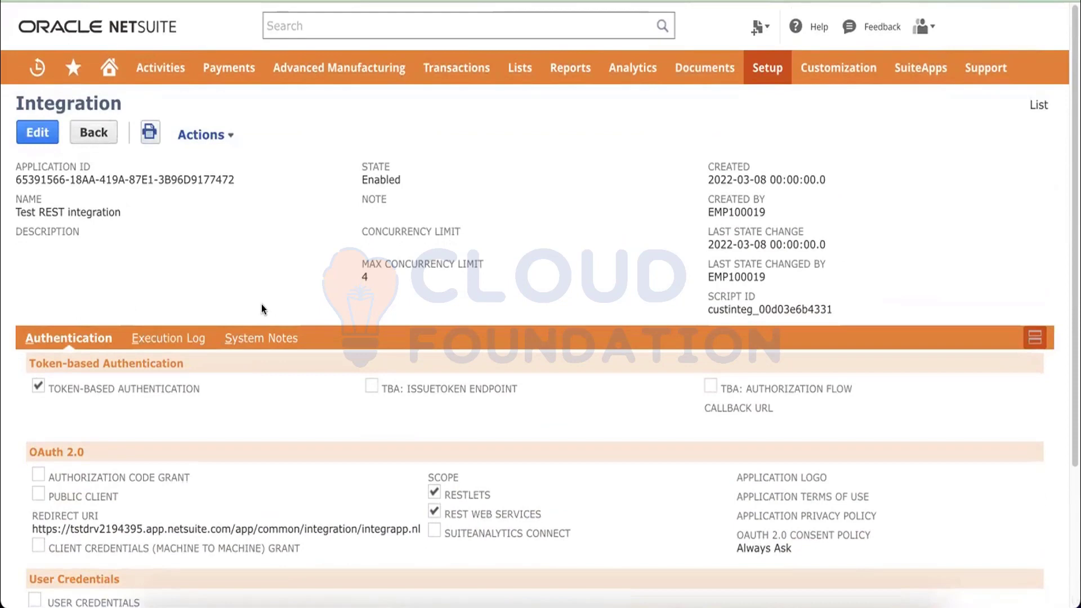
scroll(263, 304, down, 6)
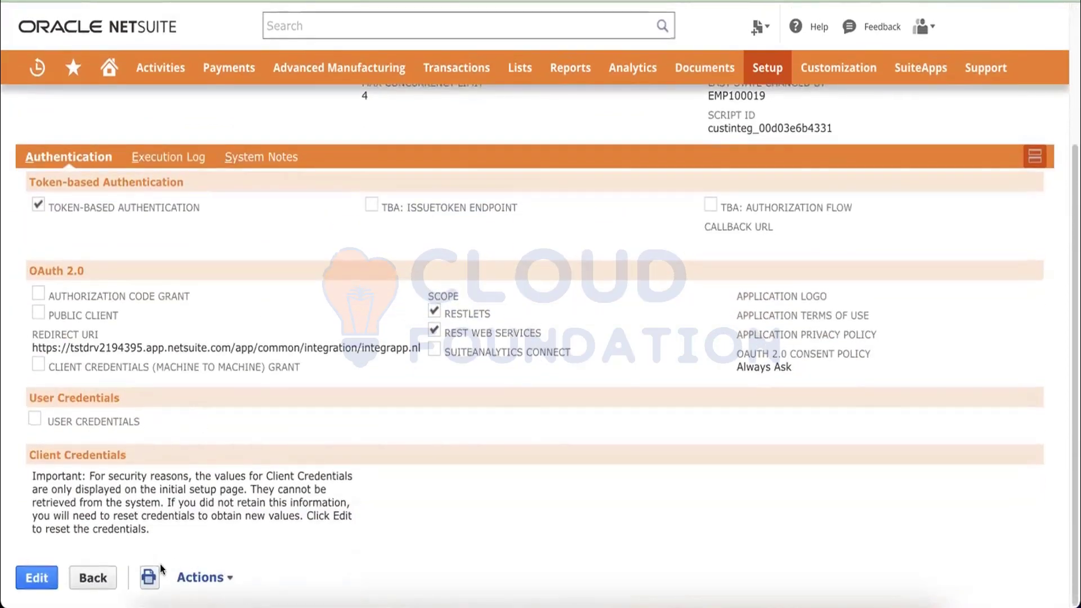
drag(157, 529, 31, 471)
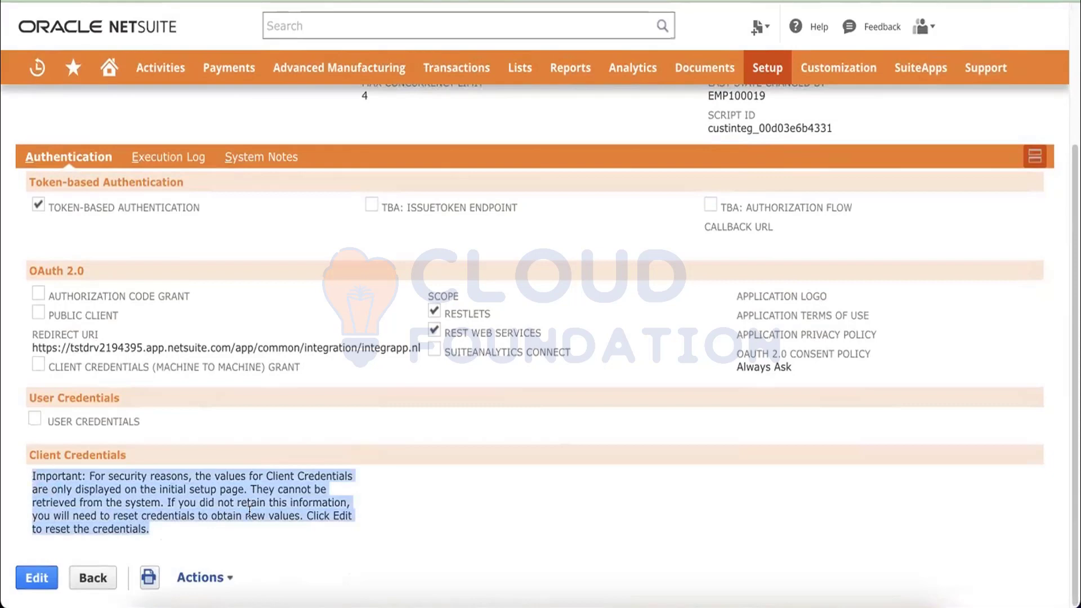
click(369, 500)
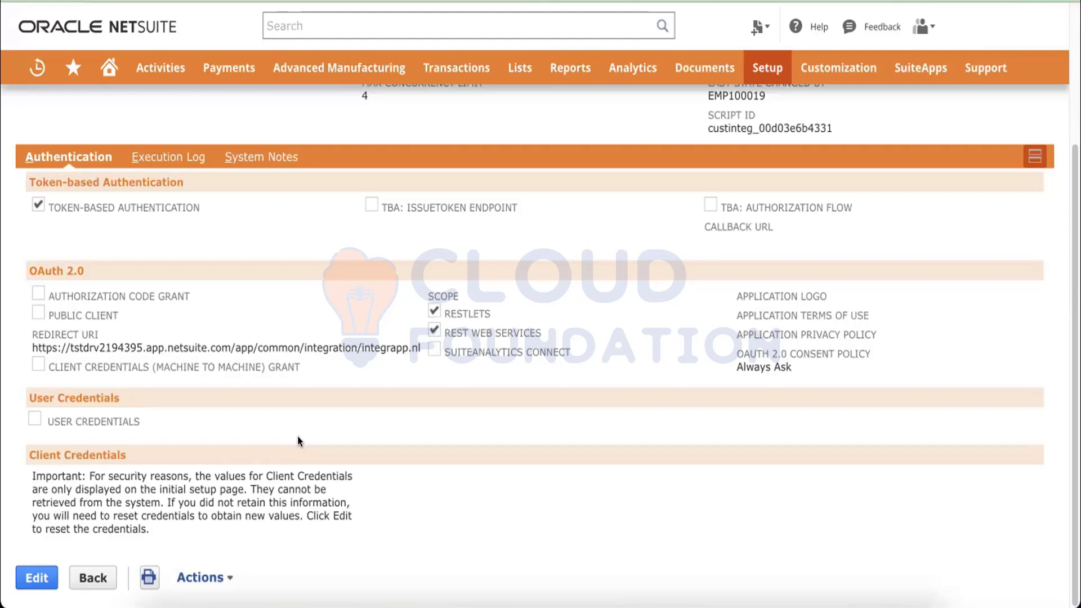
Return to the Integrations list and start a new integration record.
scroll(297, 442, up, 3)
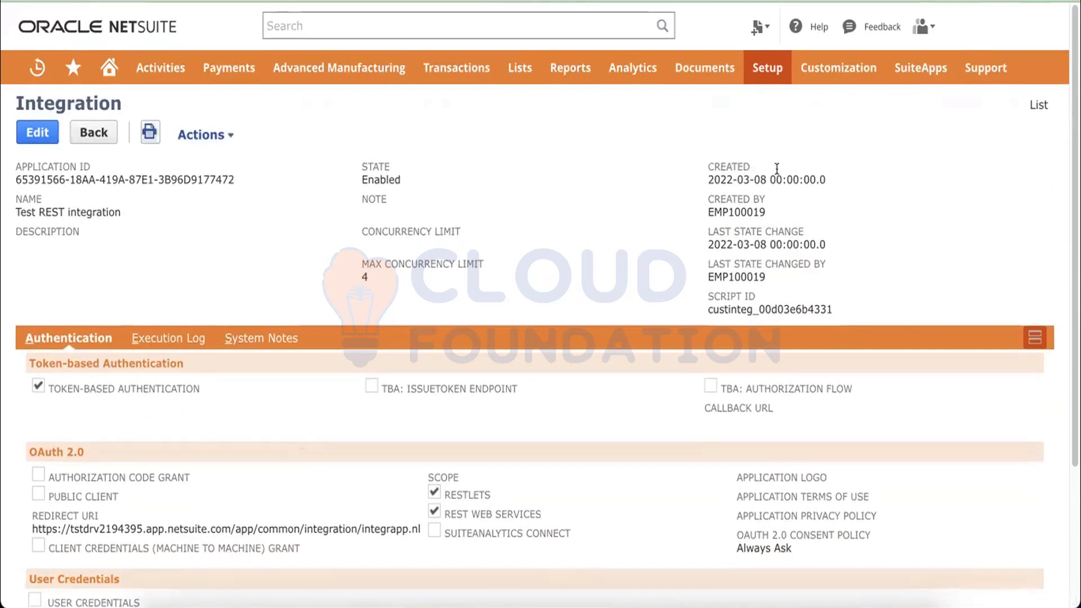
click(1033, 107)
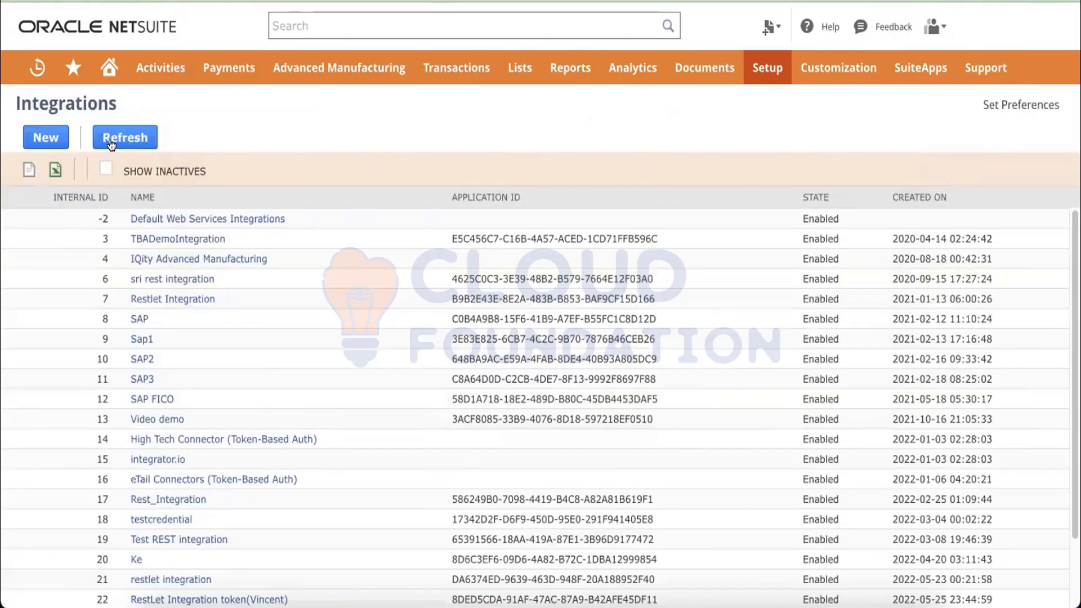
click(54, 145)
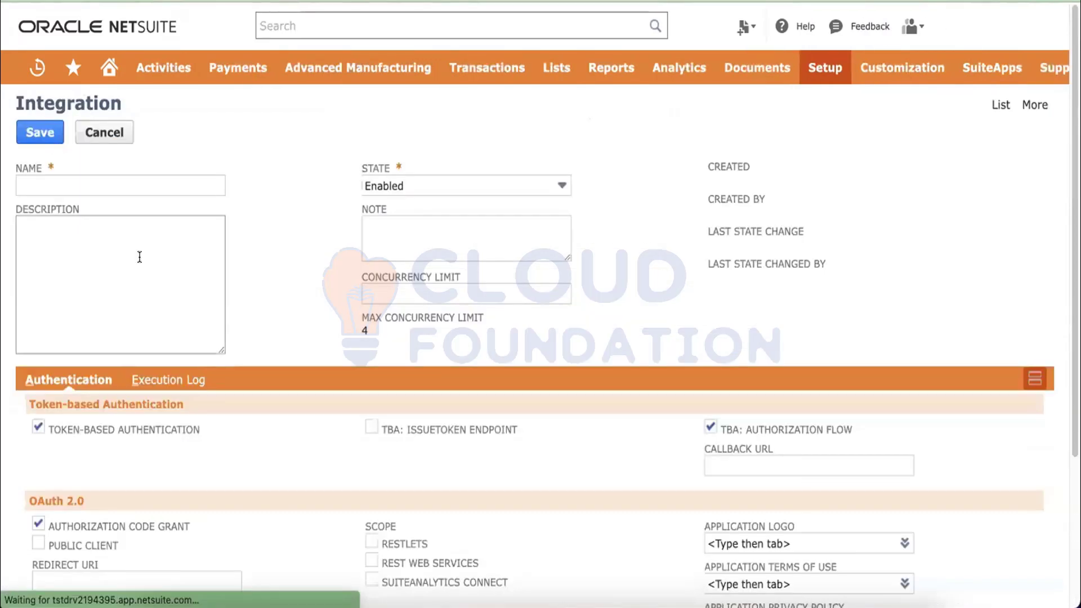
Name the new integration 'RestAPI integration Demo', correcting typos along the way.
click(138, 186)
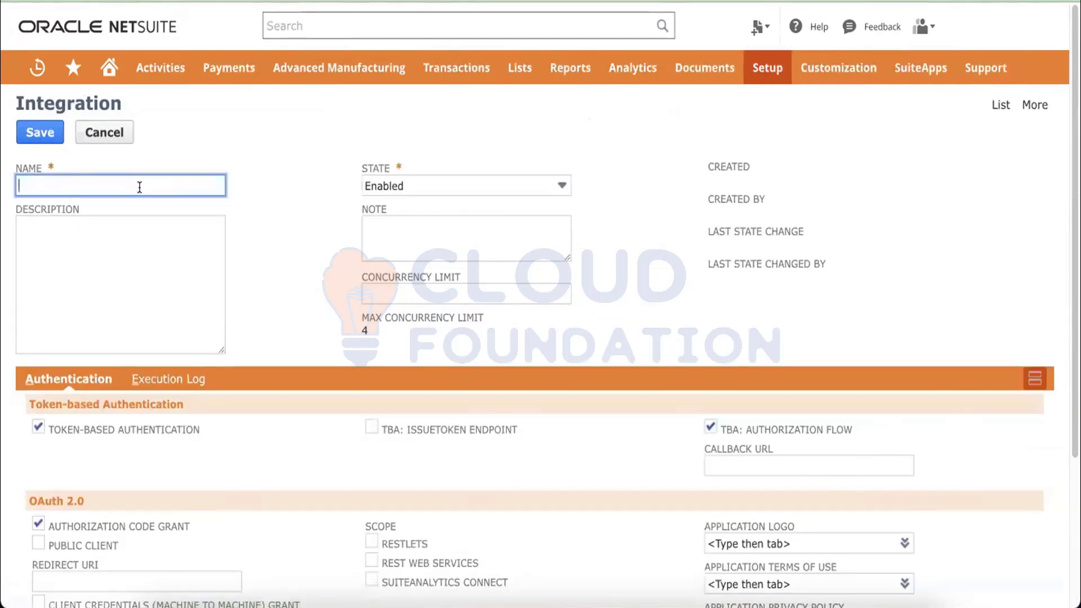
text(Rest Integrato)
key(BackSpace)
key(BackSpace)
key(BackSpace)
key(BackSpace)
key(BackSpace)
key(BackSpace)
key(BackSpace)
key(BackSpace)
key(BackSpace)
key(BackSpace)
key(BackSpace)
key(BackSpace)
key(BackSpace)
key(BackSpace)
mouse_move(765, 68)
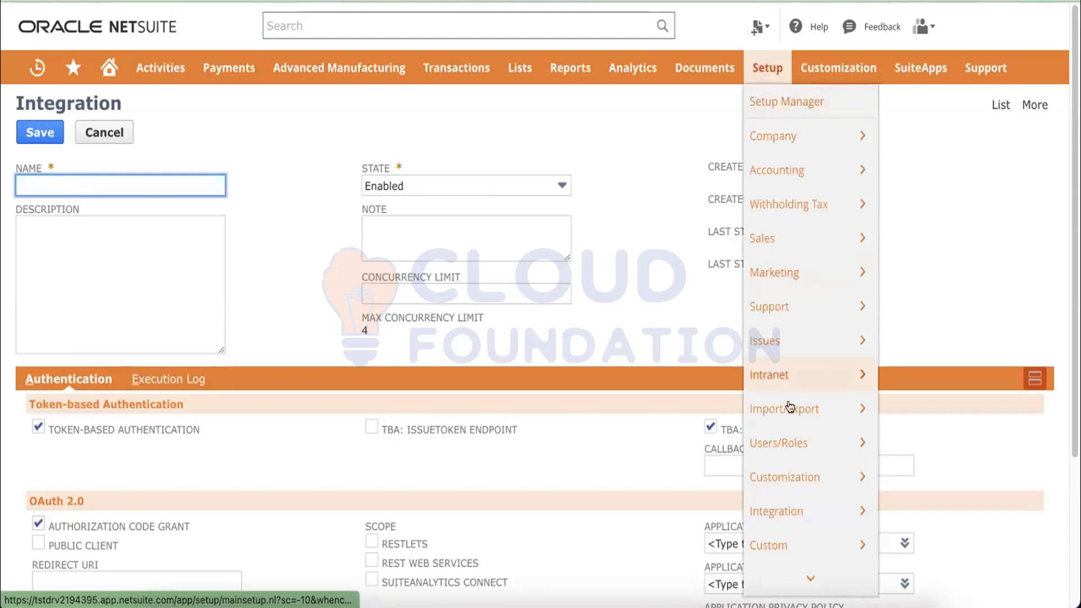
mouse_move(789, 509)
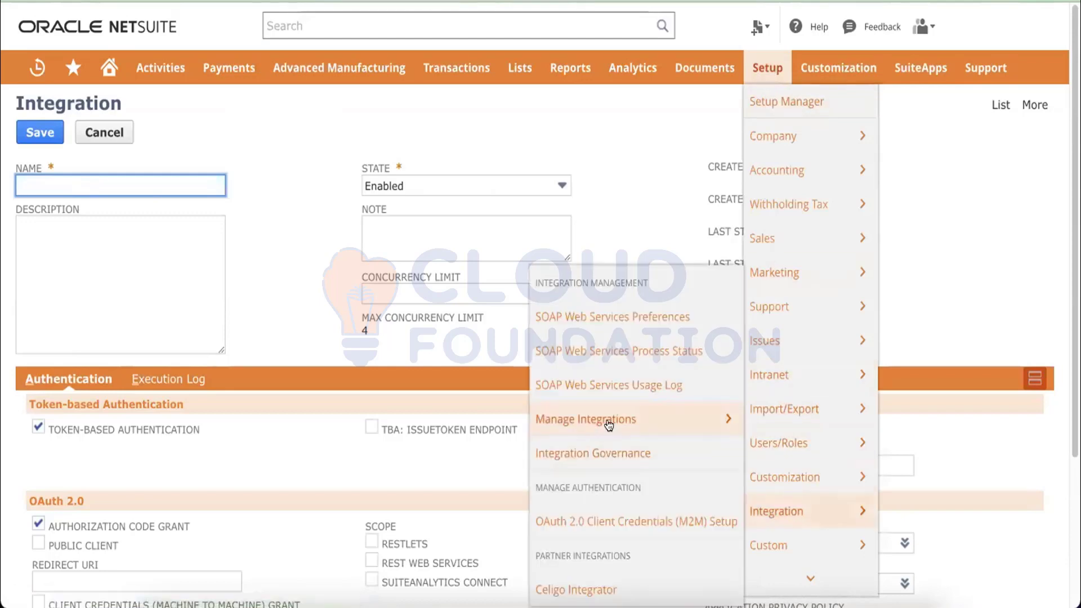
mouse_move(609, 423)
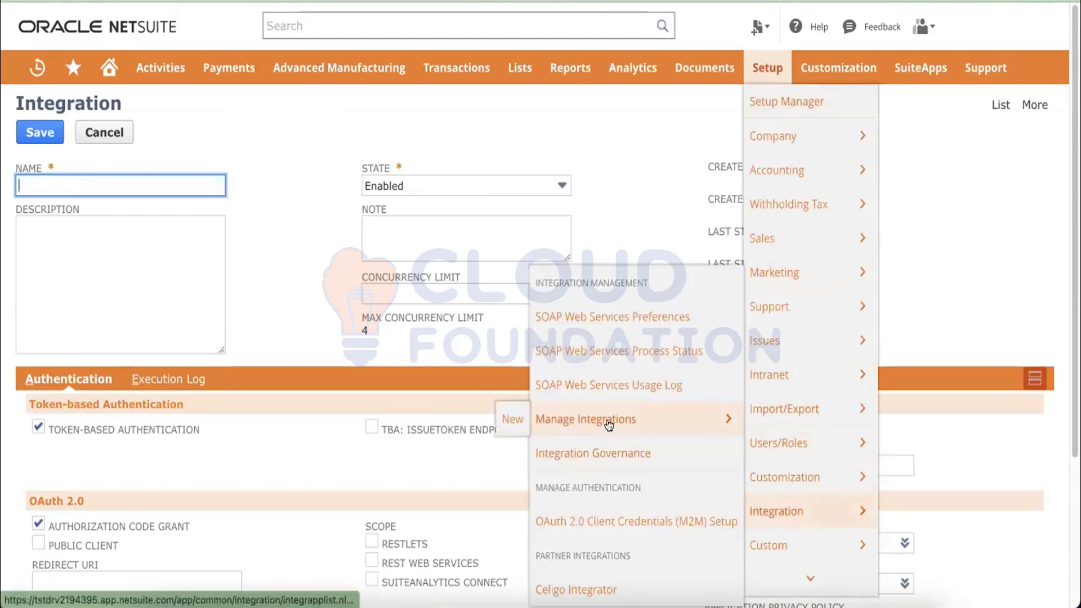
click(513, 420)
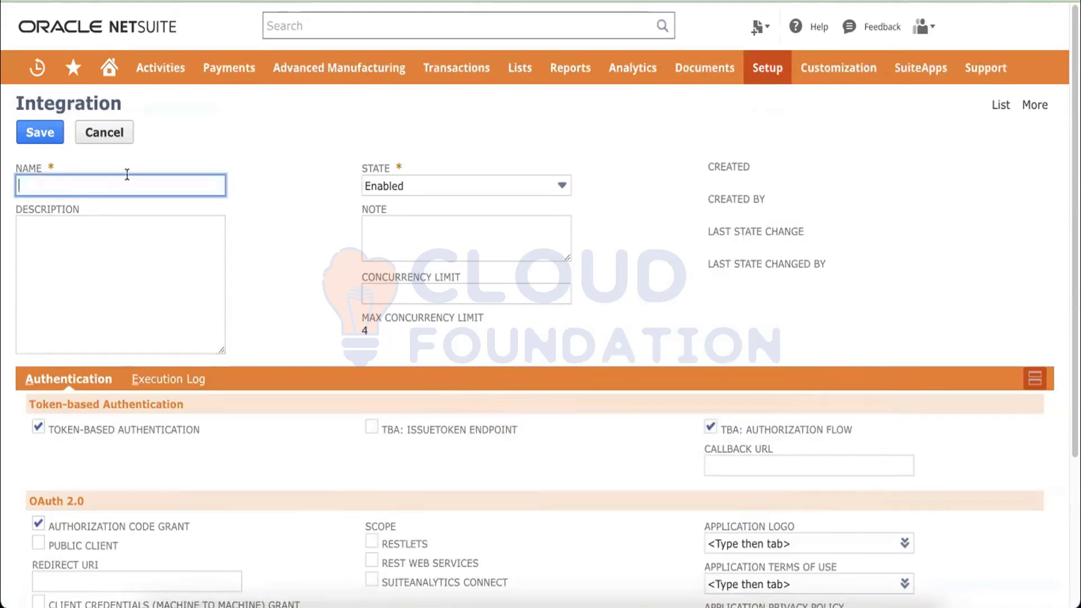
text(Rest A)
key(BackSpace)
text(API integration Demo)
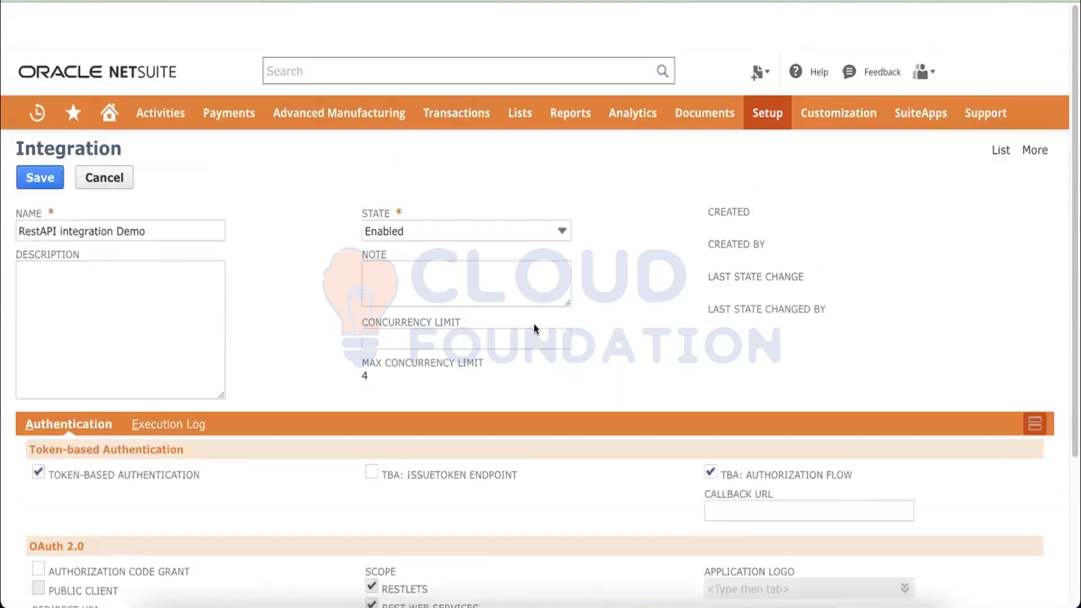
Uncheck TBA: Authorization Flow, keep RESTlets and REST Web Services scopes, and save the integration.
scroll(534, 329, down, 2)
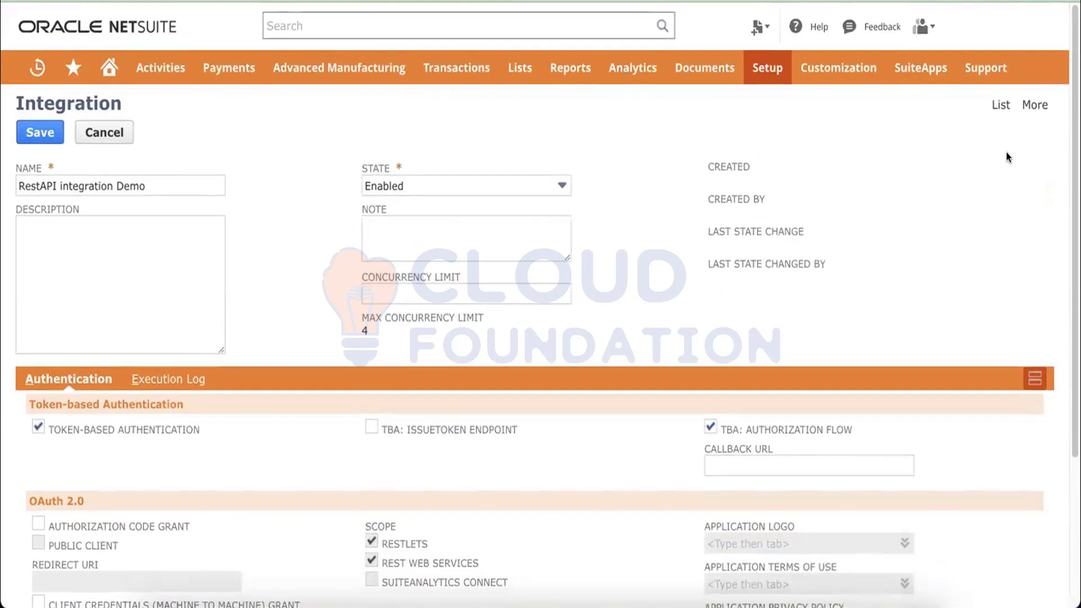
click(1001, 106)
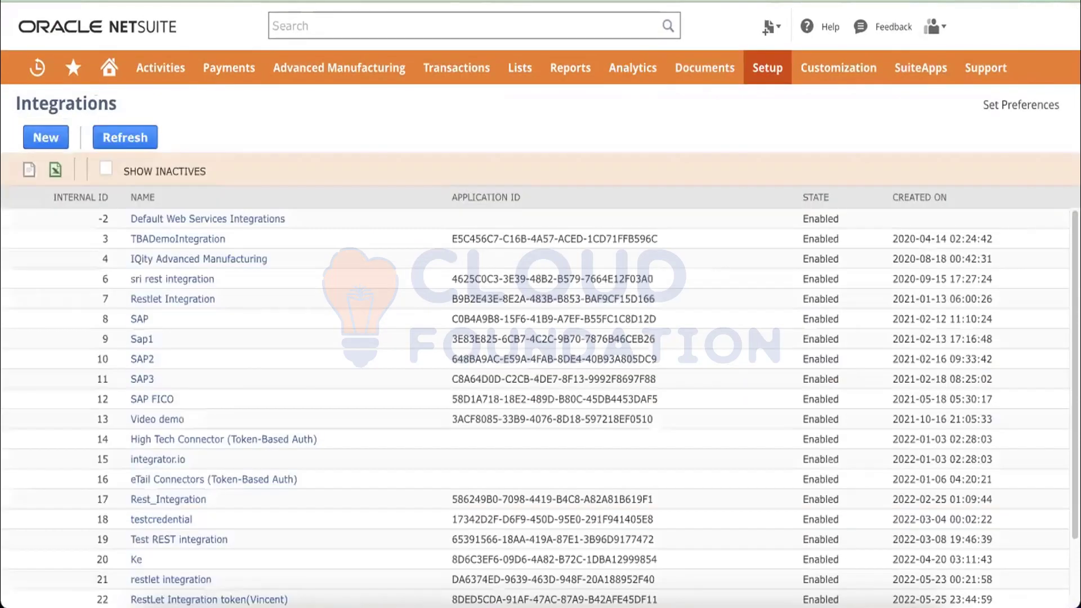
click(183, 300)
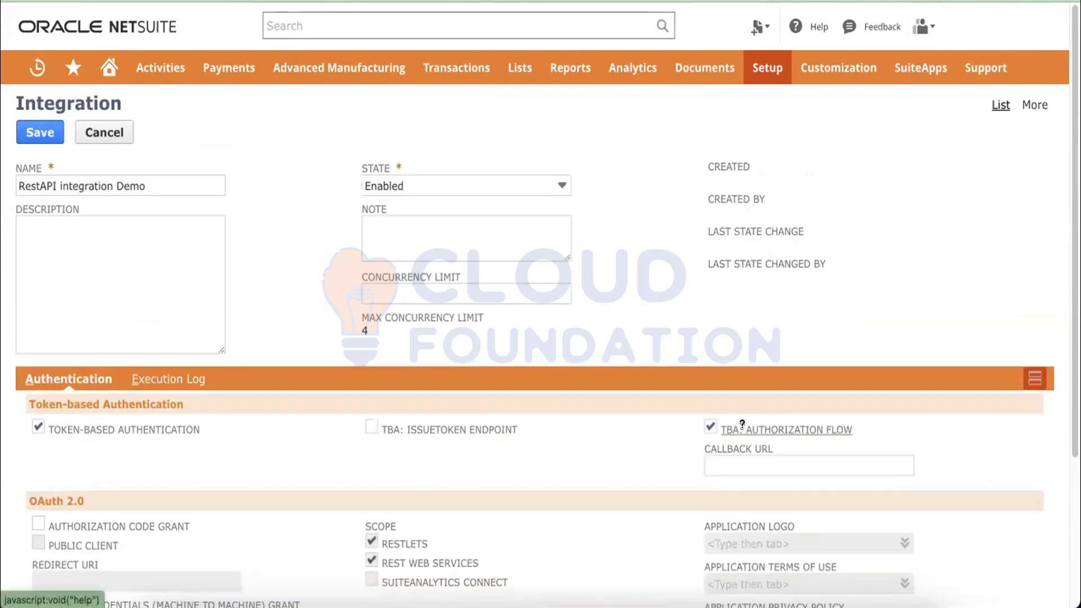
click(711, 427)
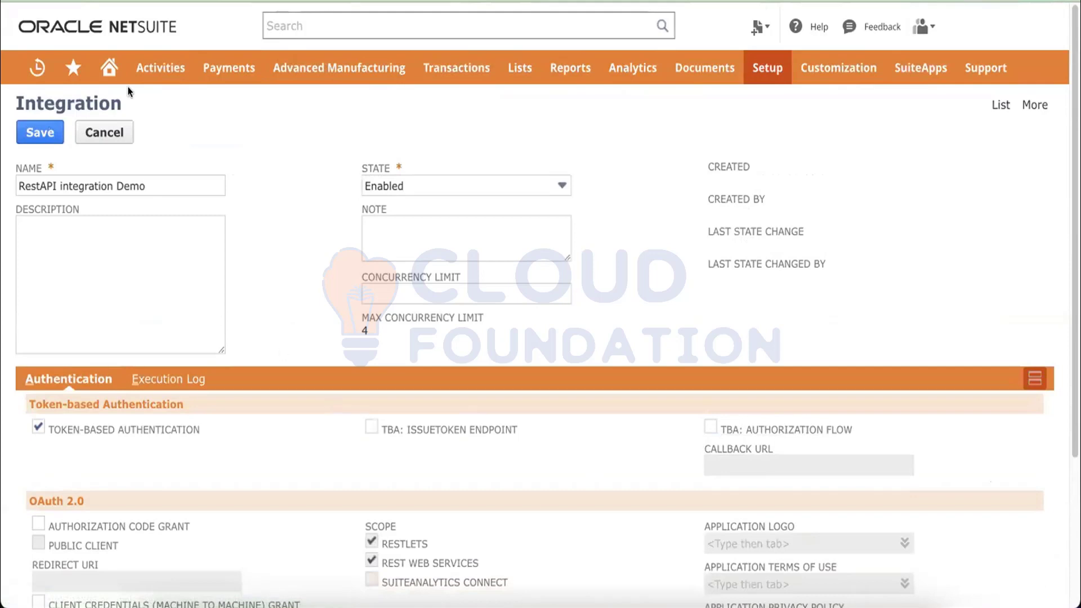
scroll(231, 134, down, 2)
scroll(230, 134, down, 2)
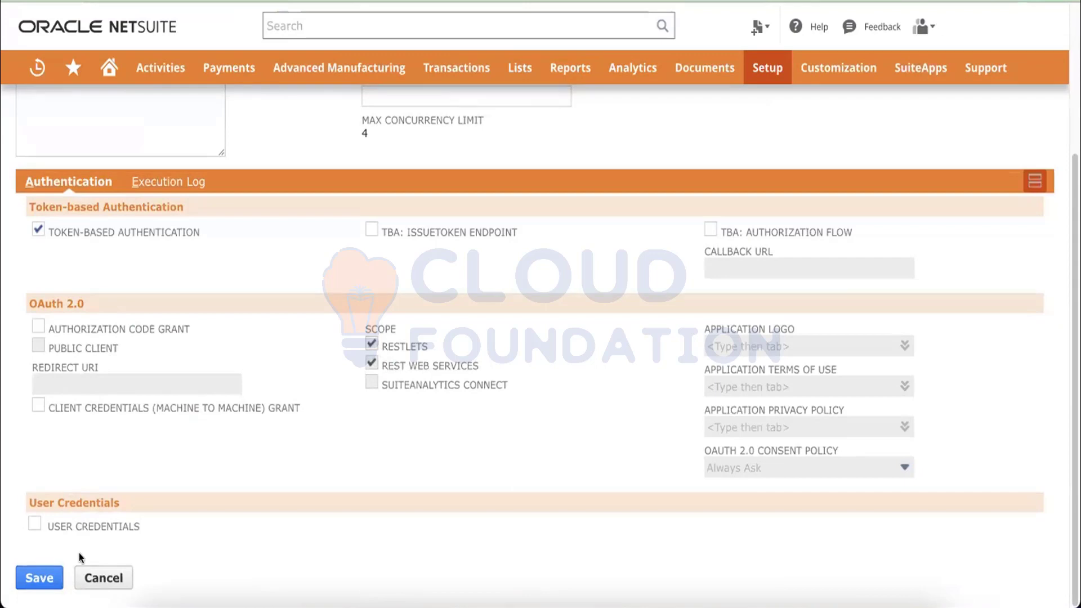
click(26, 573)
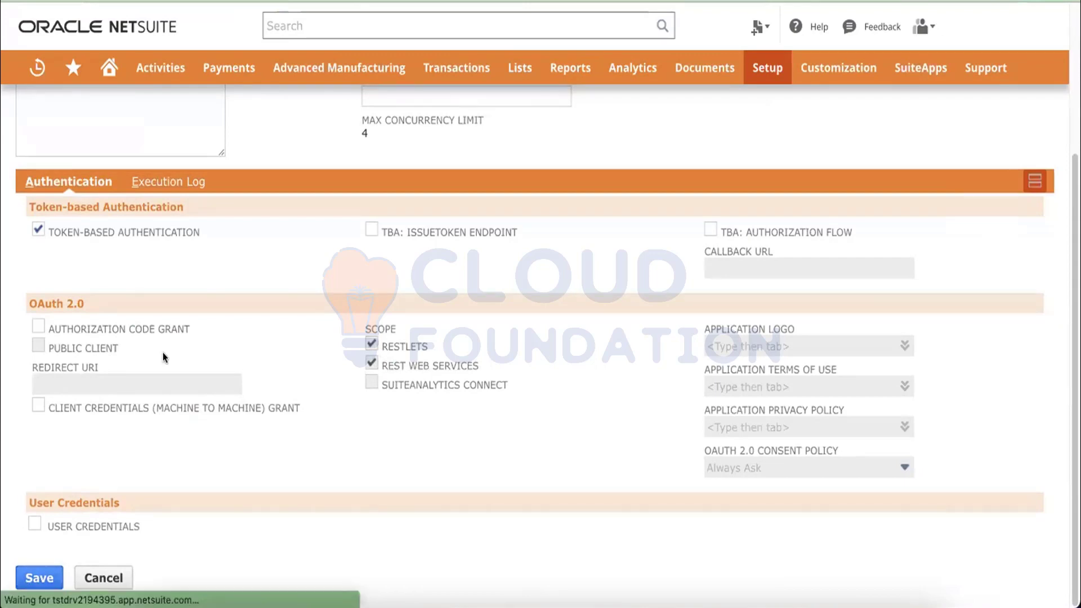
Select and copy the integration's Consumer Key and Consumer Secret, then go to Sublime Text.
scroll(172, 338, down, 5)
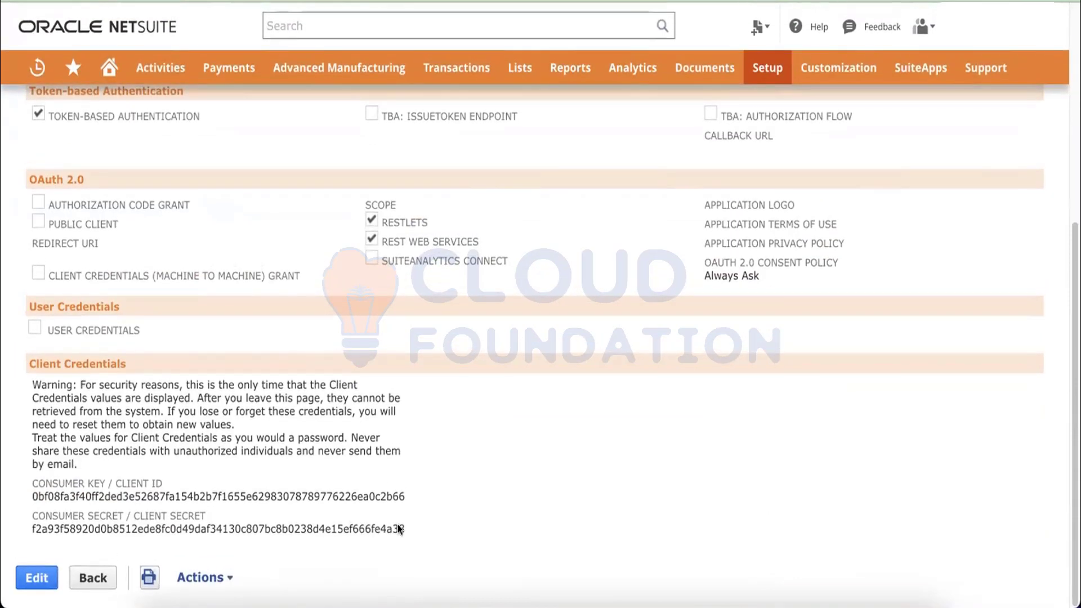
drag(405, 529, 461, 343)
key(super+c)
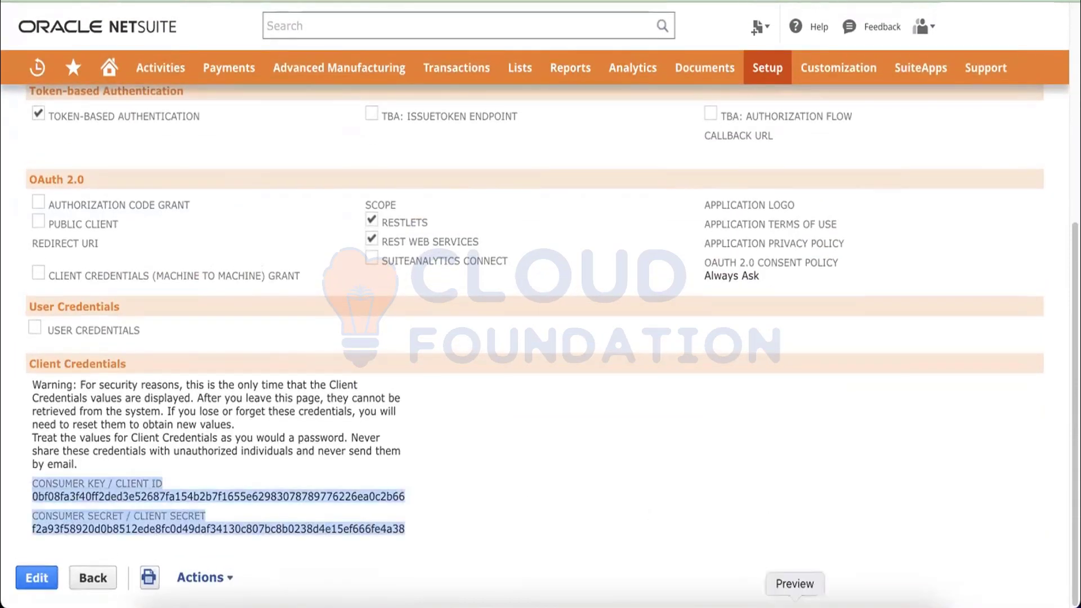
click(744, 601)
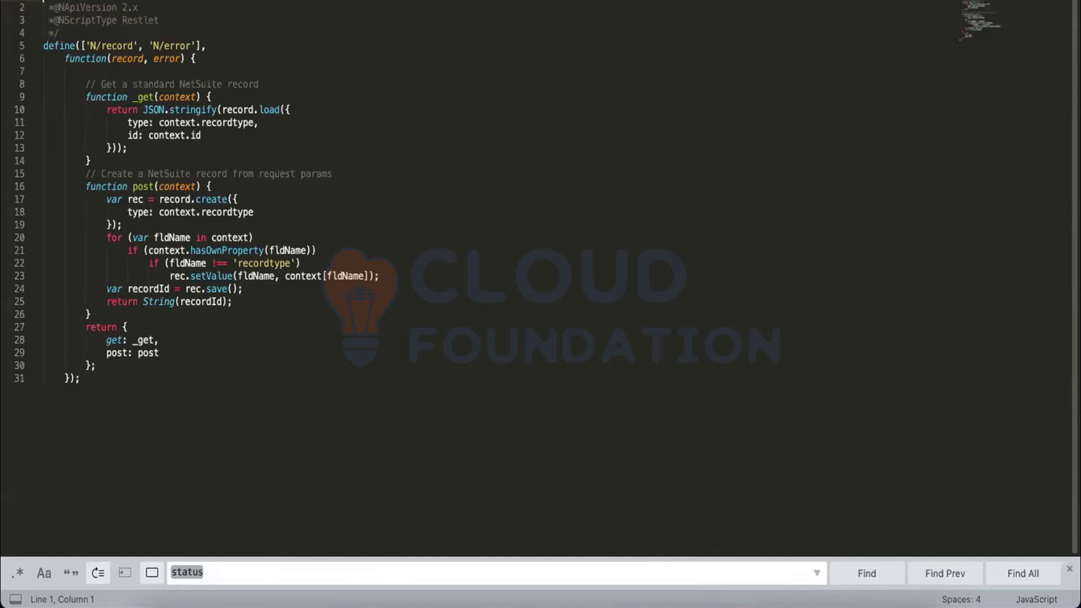
Paste the client credentials into a new Sublime Text file, add a blank line, and return to NetSuite.
click(775, 2)
key(super+n)
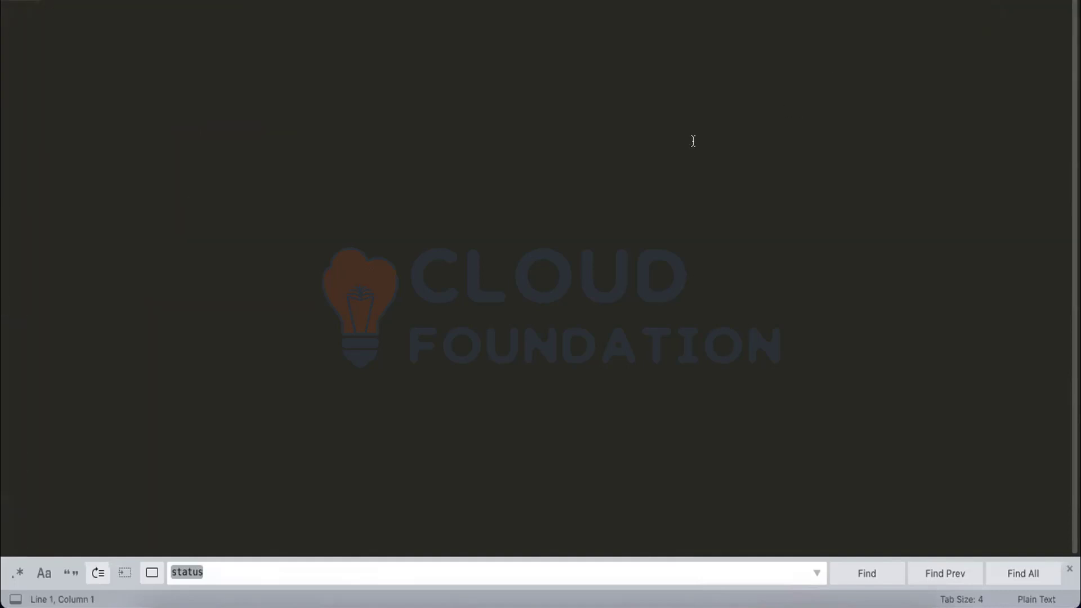
key(super+v)
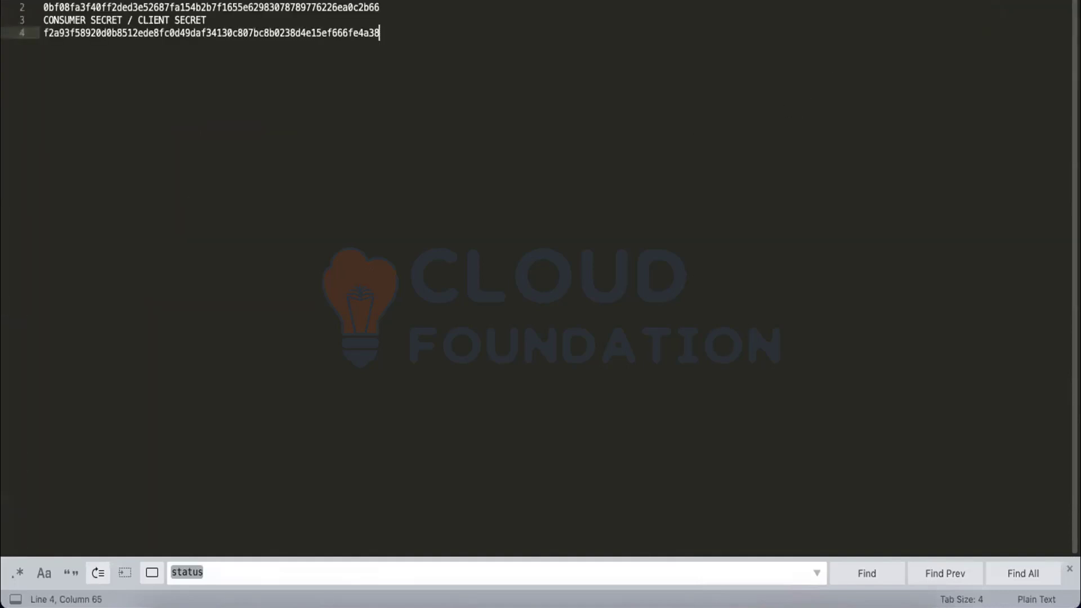
key(Return)
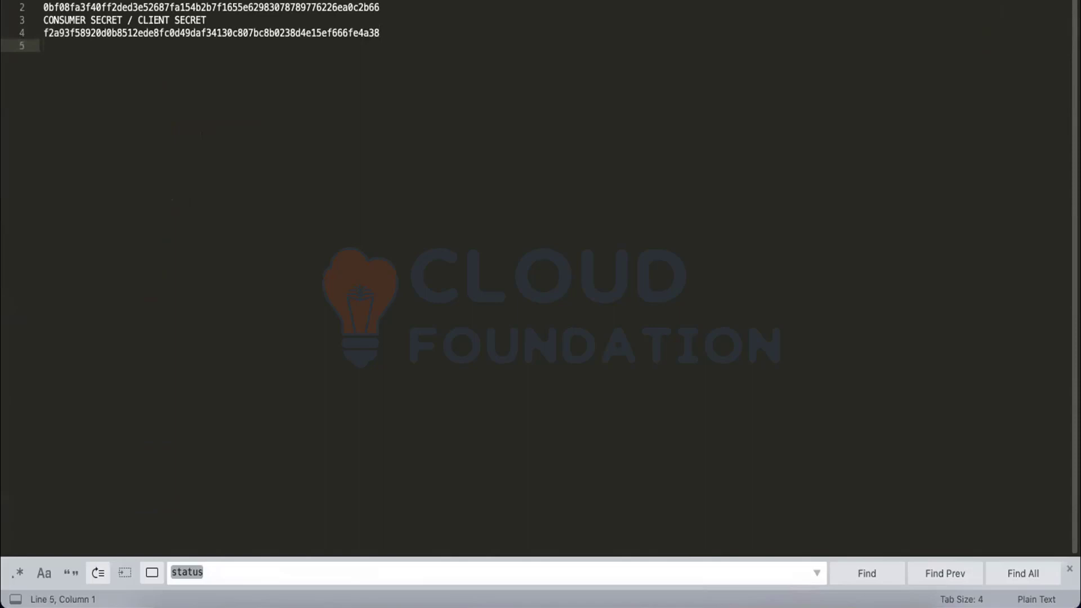
key(super+Tab)
click(580, 480)
scroll(580, 481, up, 8)
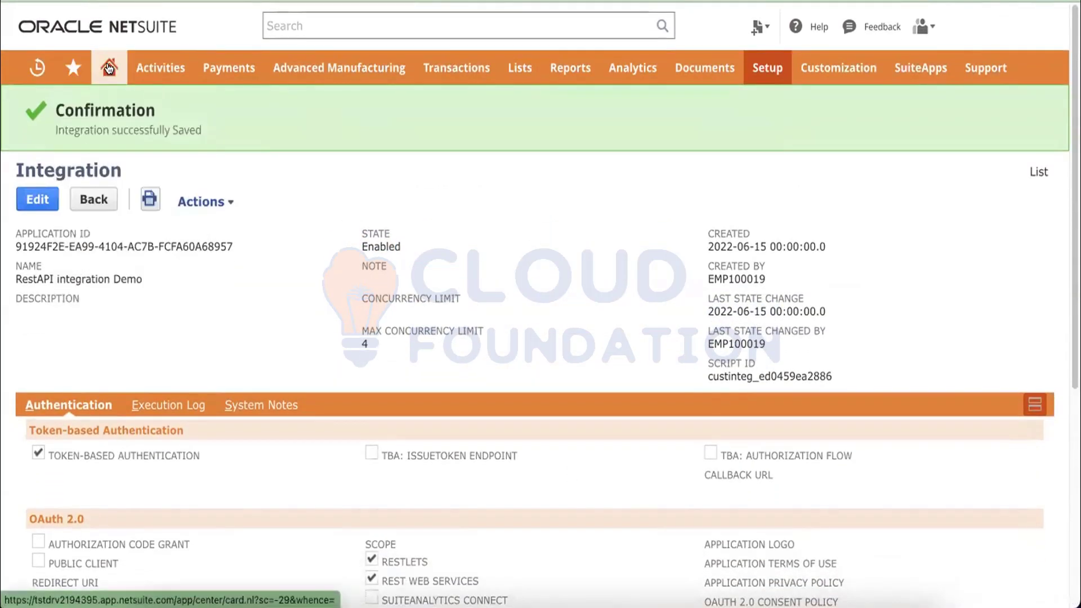
Create a new My Access Token for application RestAPI integration Demo and save it.
mouse_move(110, 69)
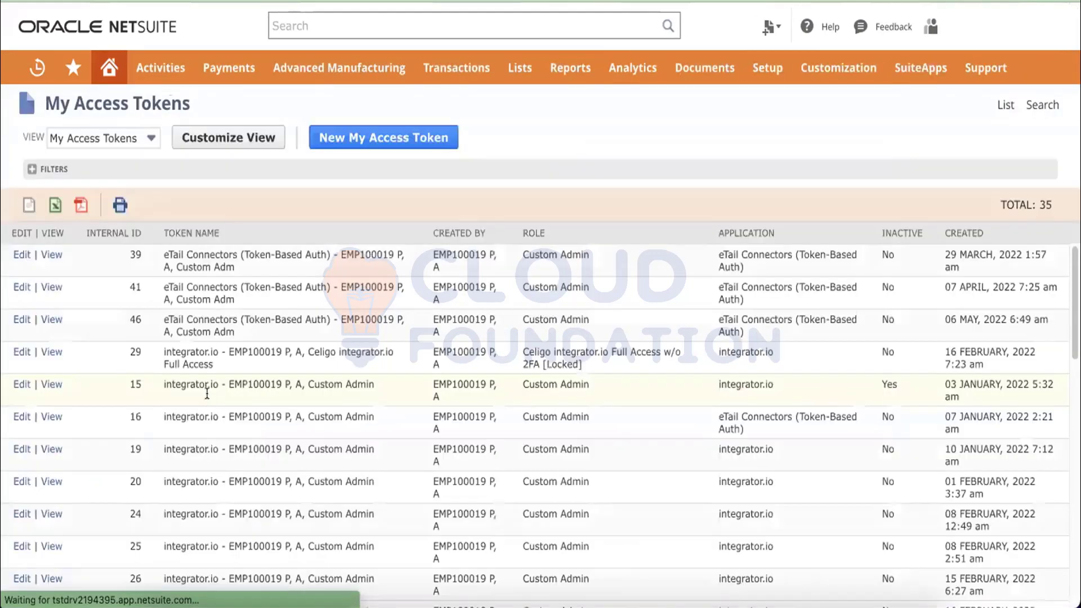
click(353, 144)
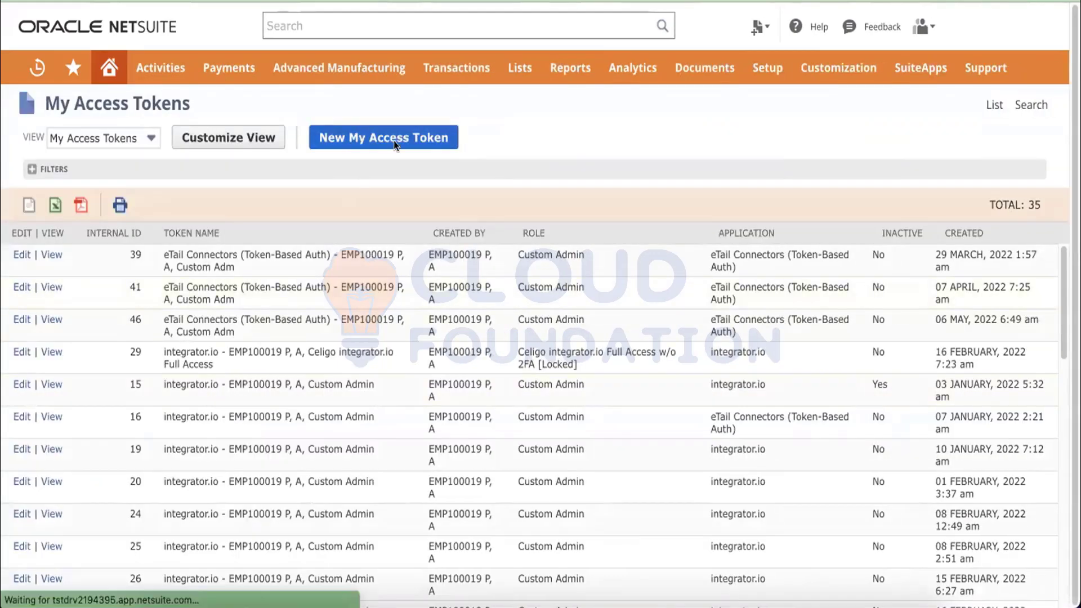
click(155, 205)
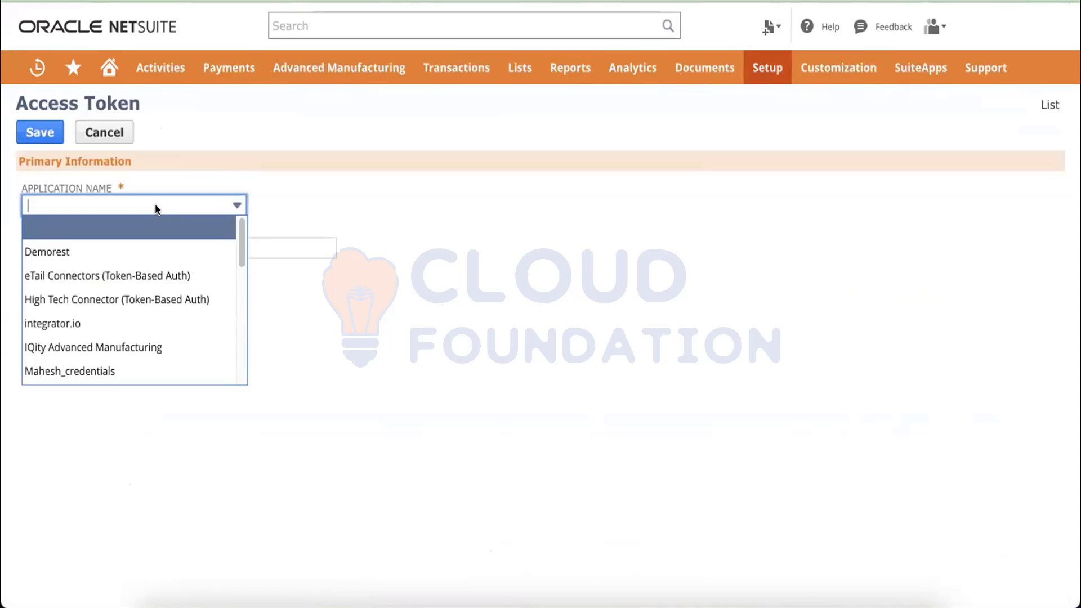
text(RestAPI integration Demo)
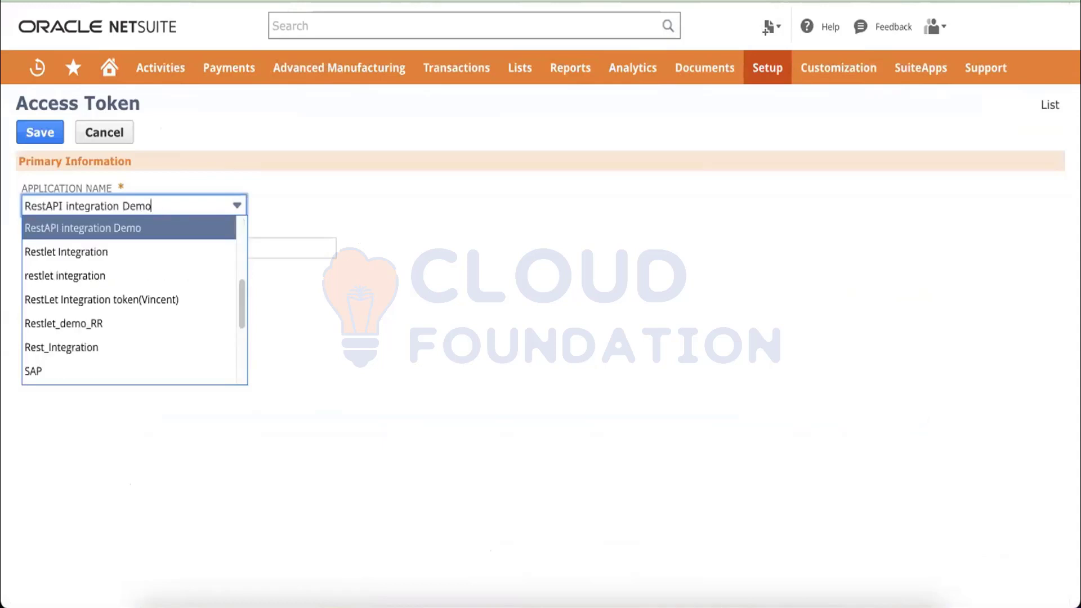
key(Return)
click(177, 338)
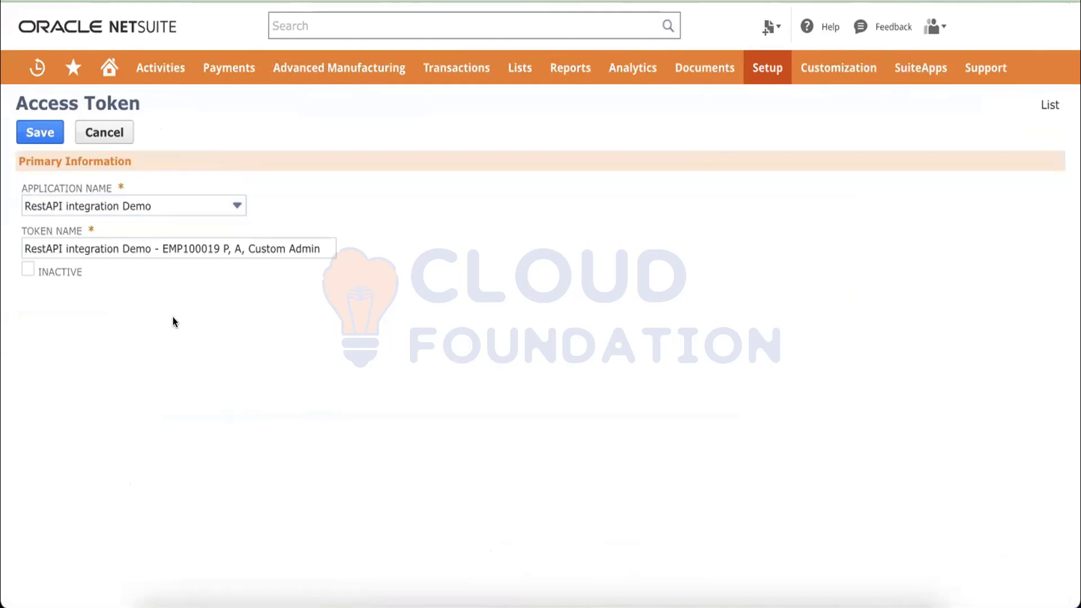
click(36, 134)
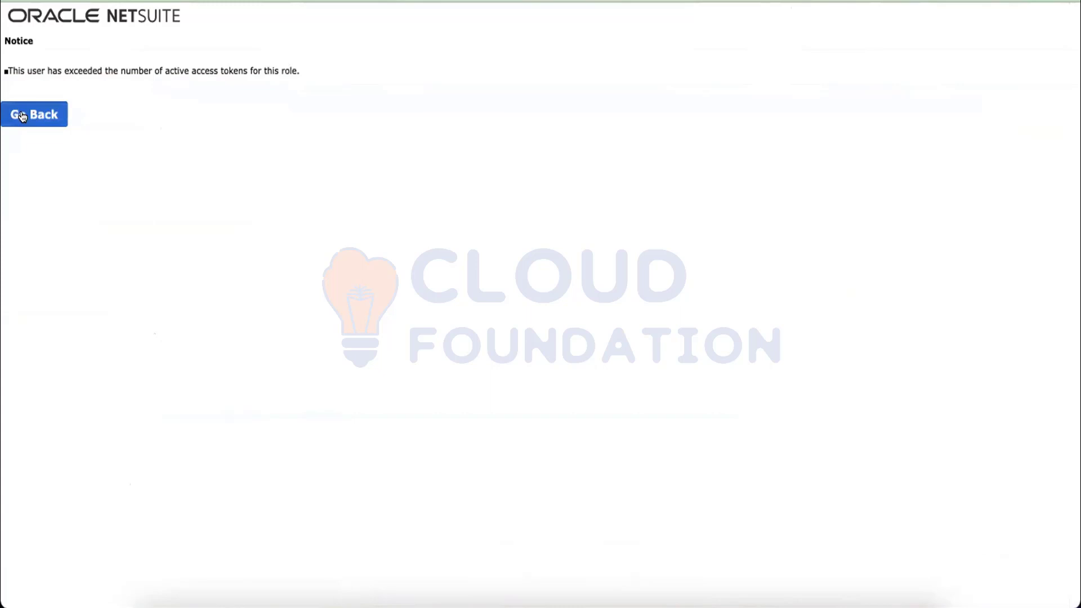
Cancel the rejected token and return to the My Access Tokens list.
click(23, 117)
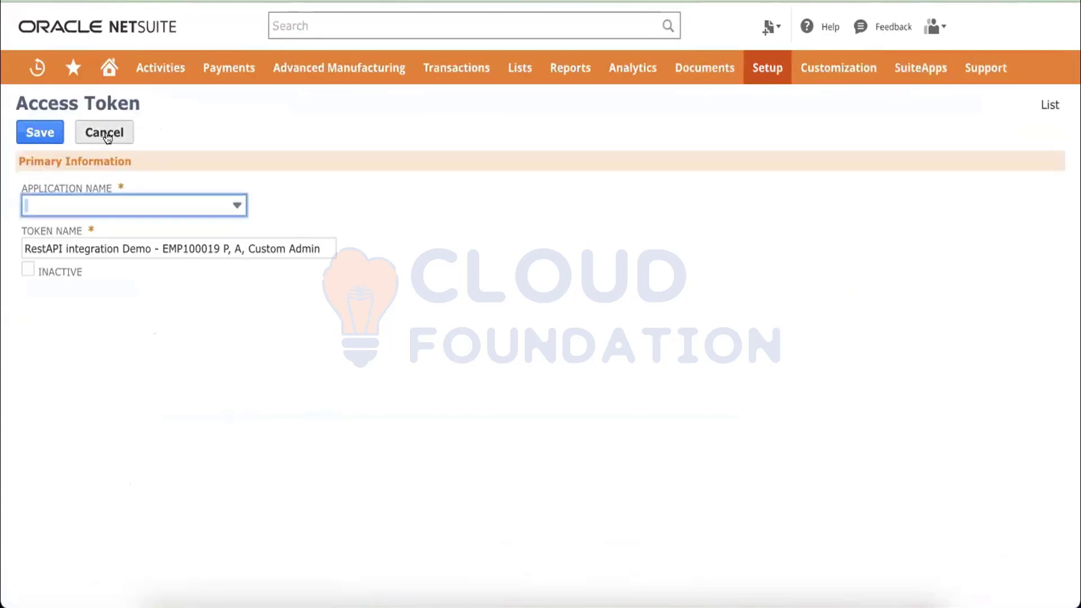
click(105, 134)
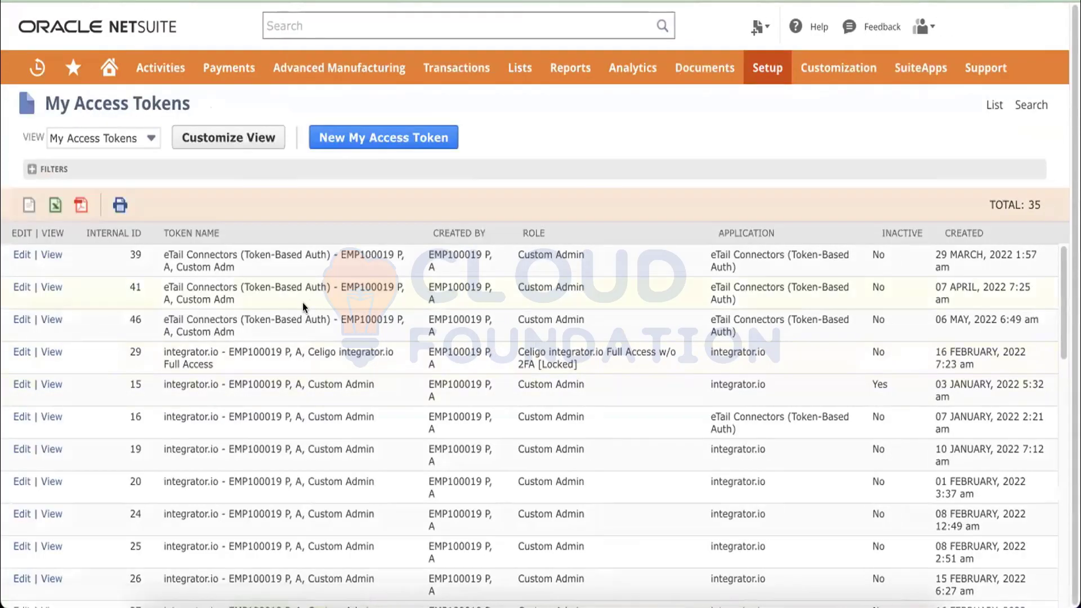
scroll(131, 437, down, 1)
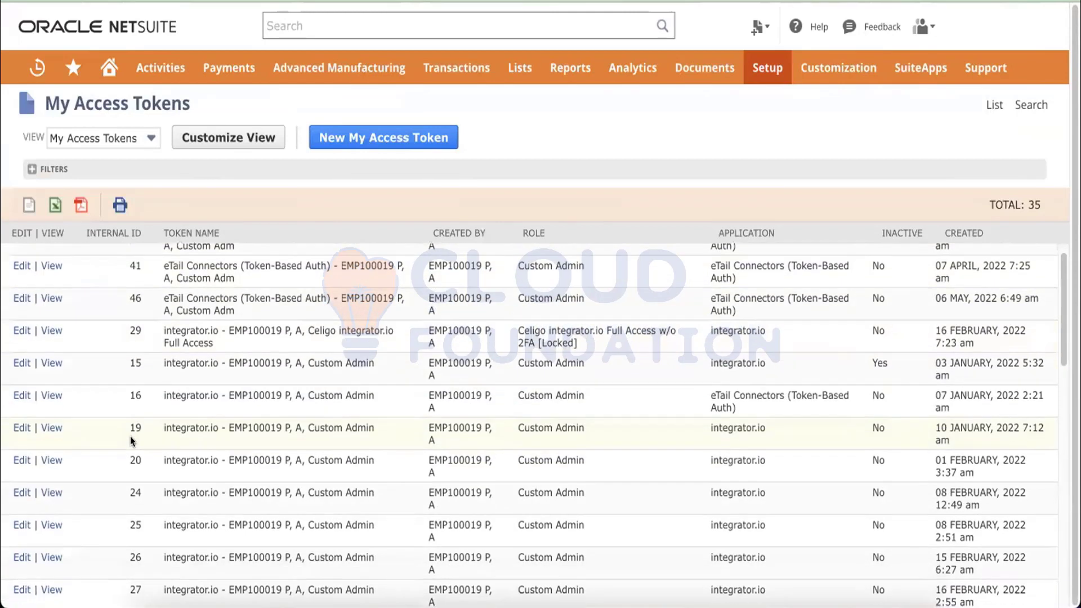
scroll(130, 437, down, 10)
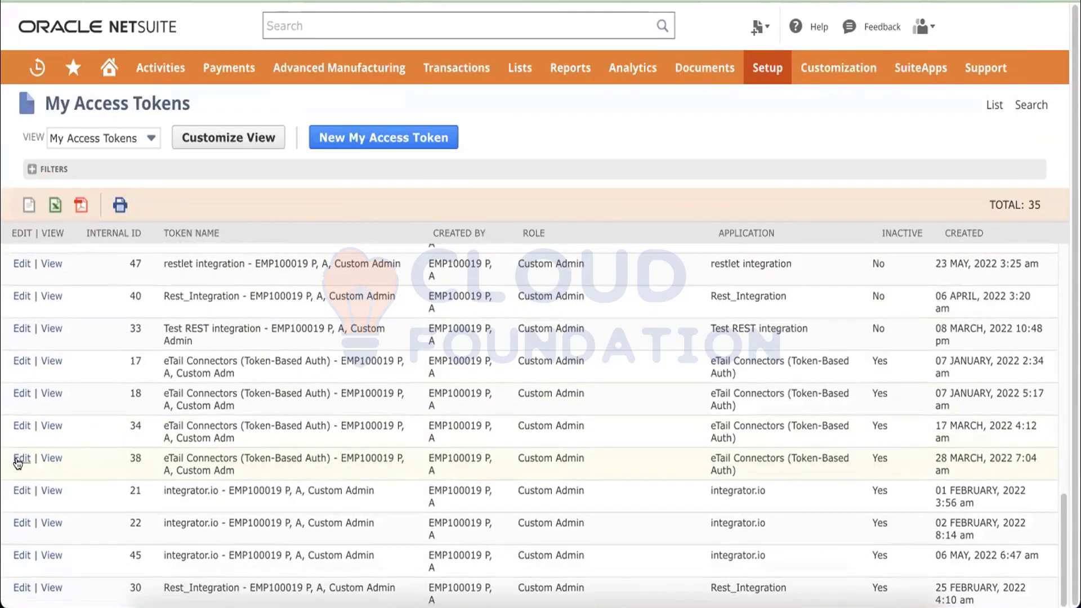
click(20, 459)
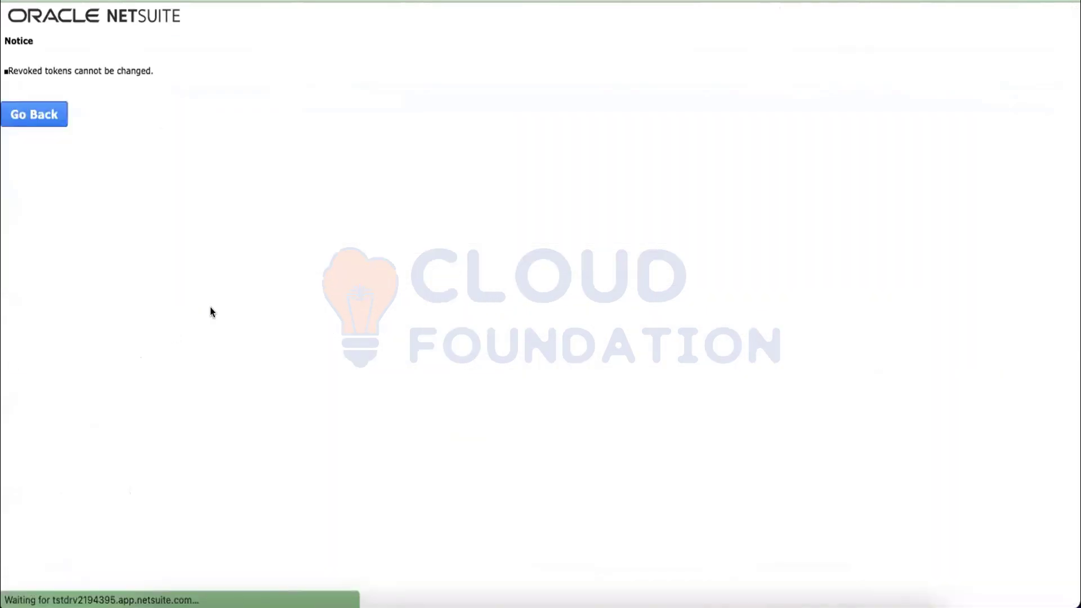
click(38, 115)
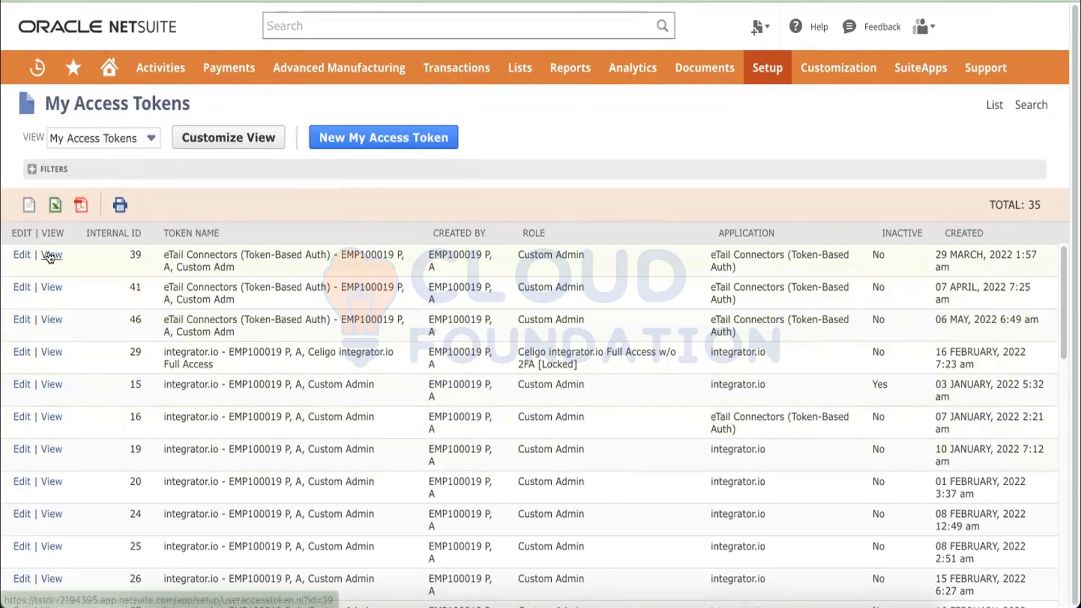
Revoke access tokens 39 and 41.
click(50, 257)
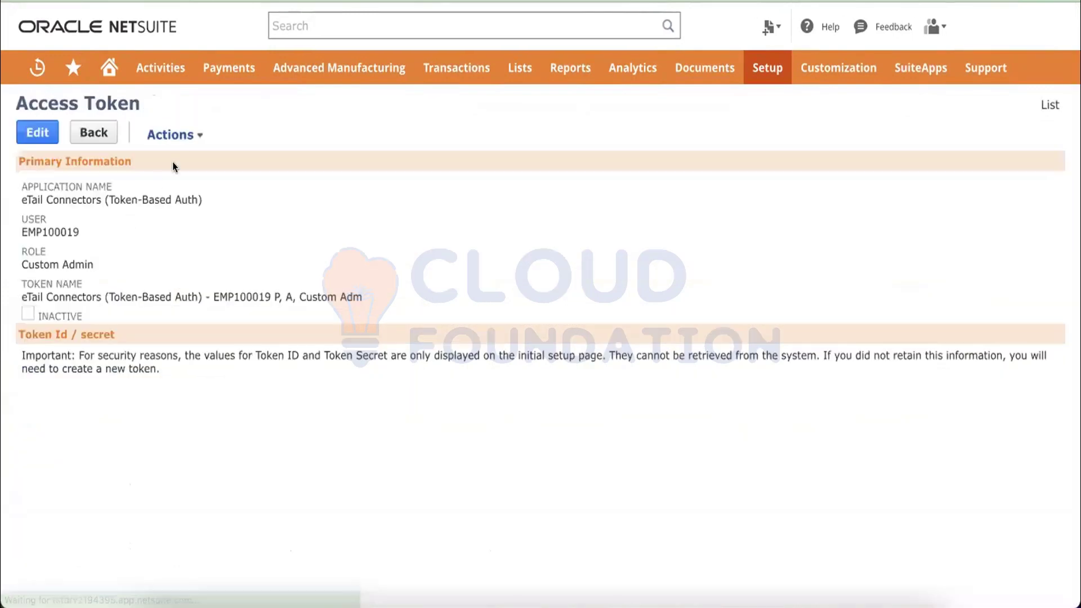
mouse_move(187, 124)
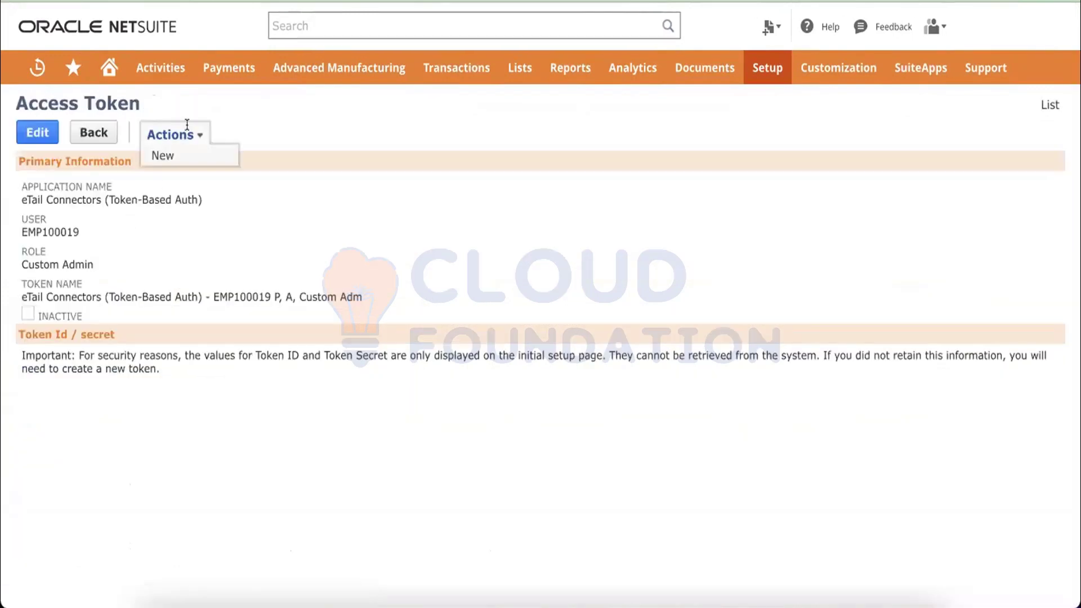
click(39, 133)
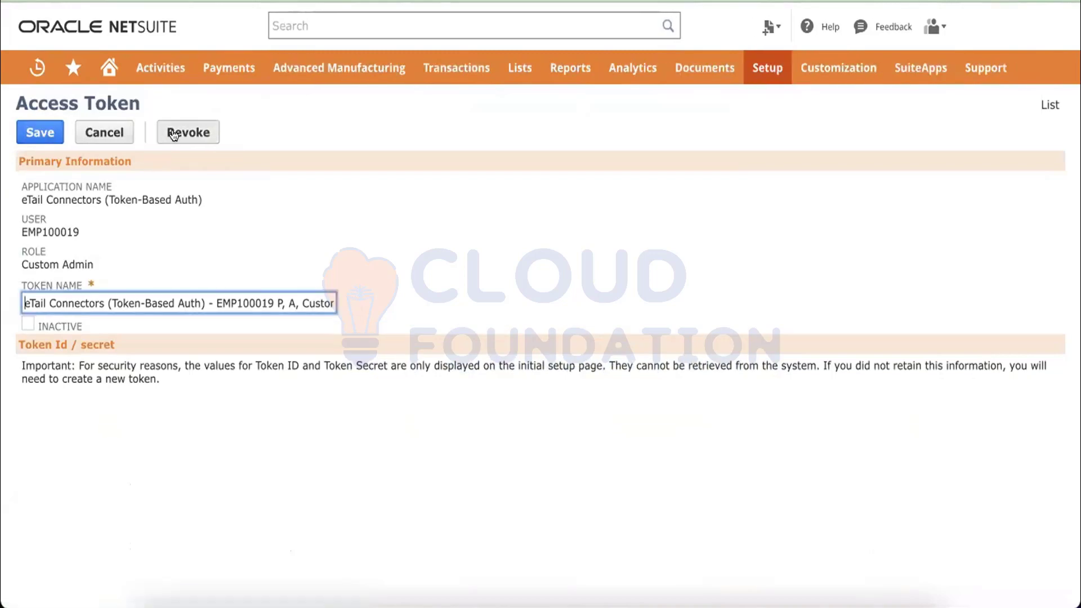
click(173, 134)
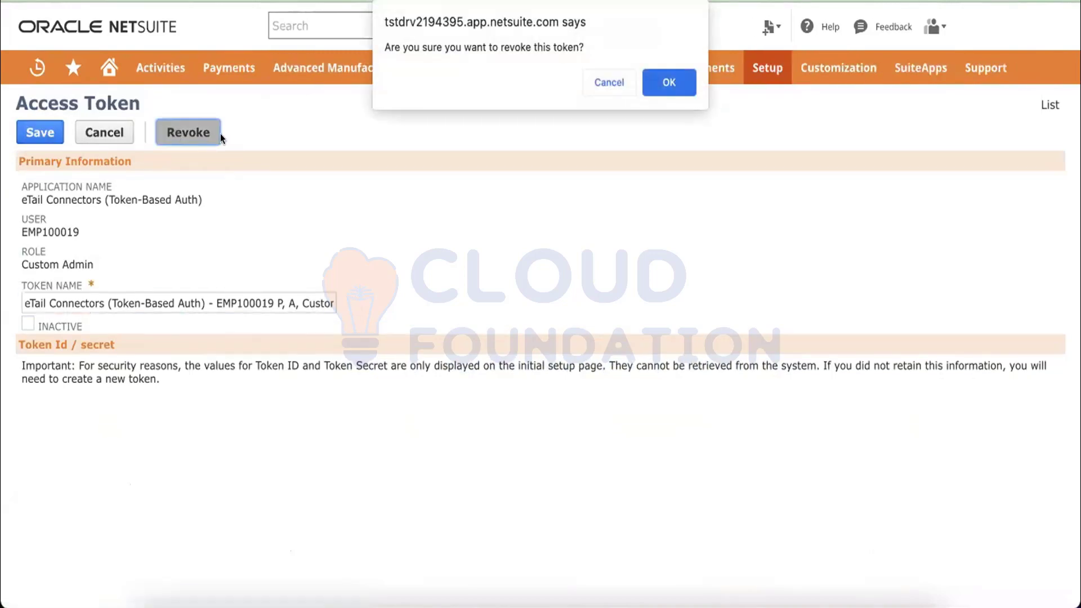
click(665, 83)
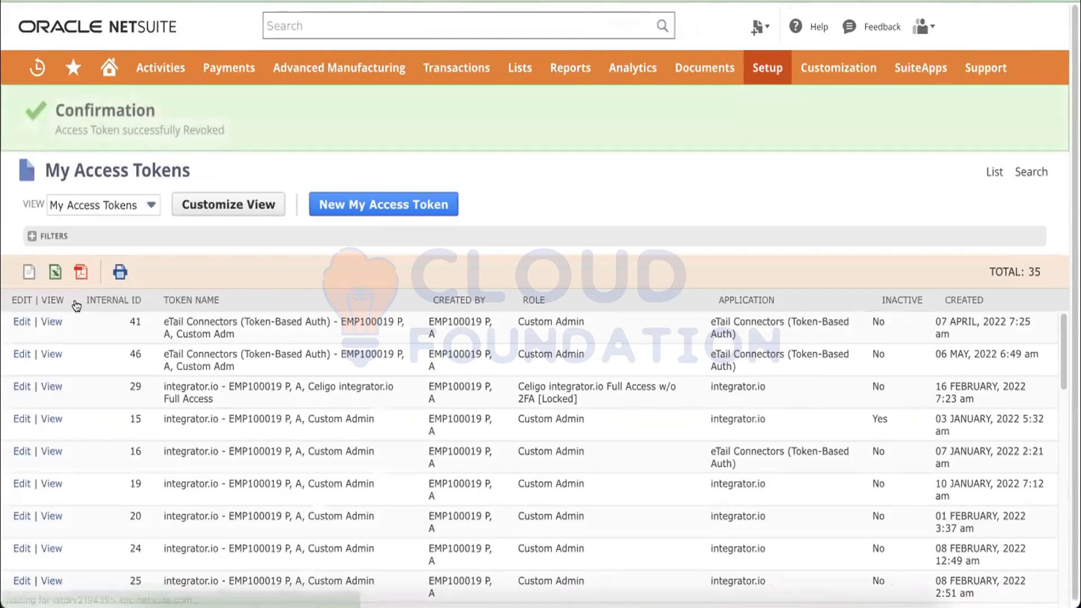
click(17, 322)
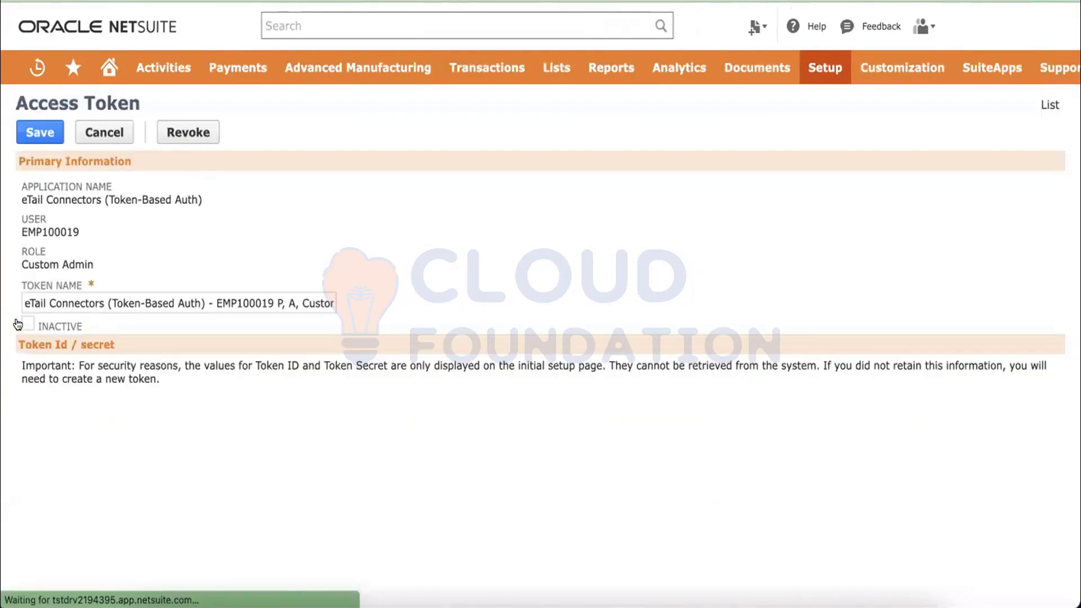
click(178, 128)
click(659, 83)
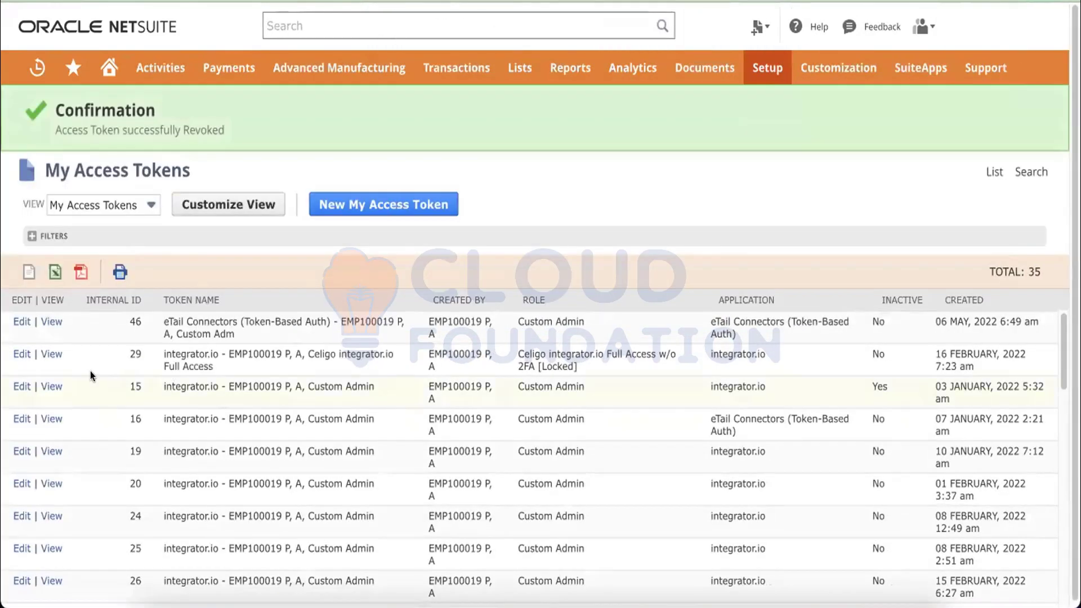
Mark access token 46 as inactive and save it.
click(22, 323)
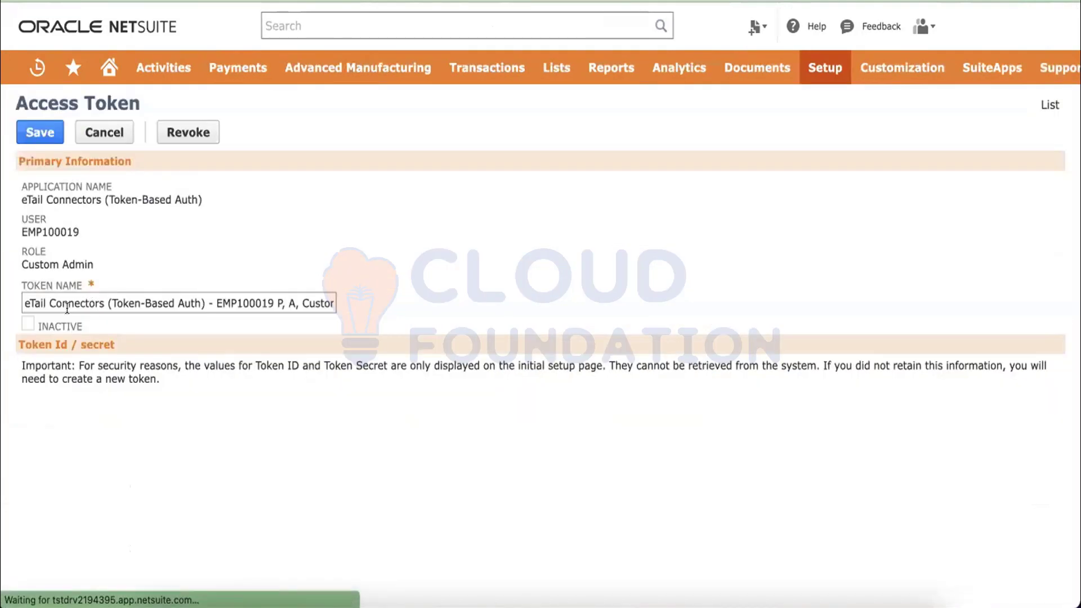
click(27, 324)
click(41, 133)
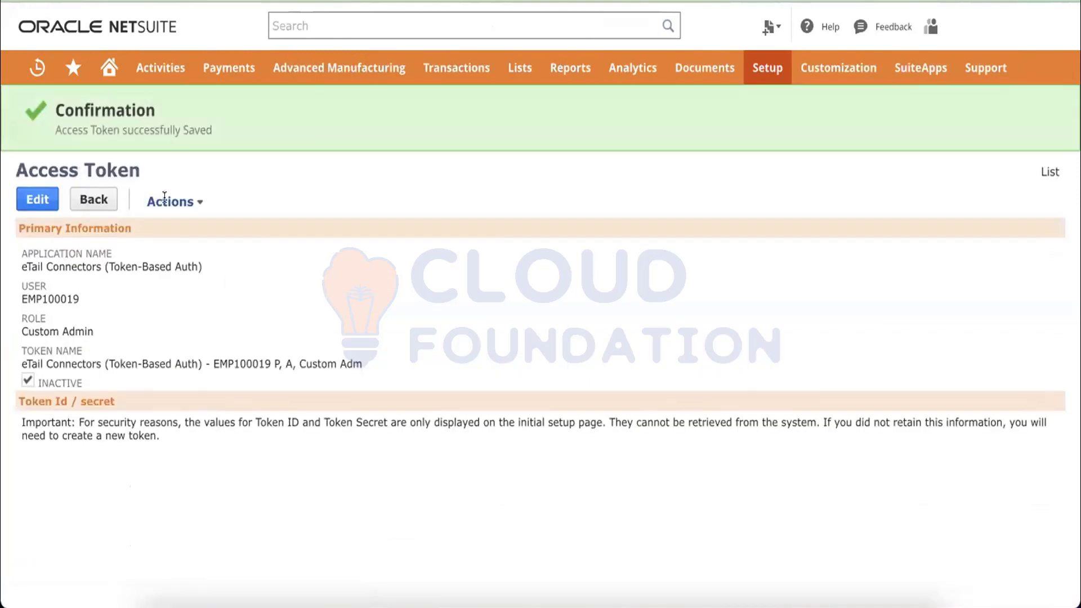
Save a new RestAPI integration Demo access token and select its Token ID and Token Secret.
click(1050, 172)
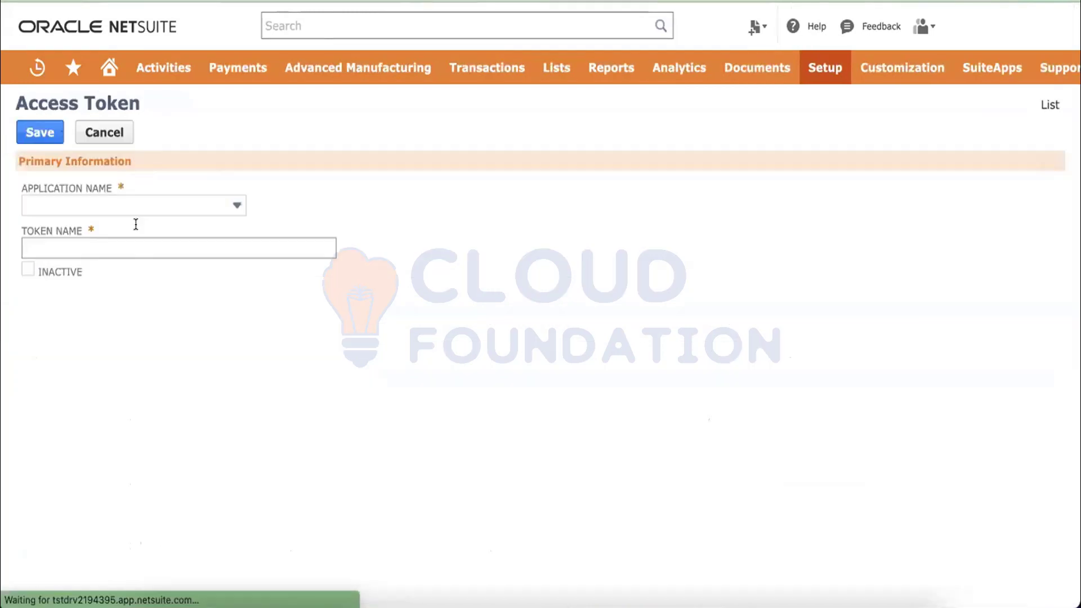
click(112, 206)
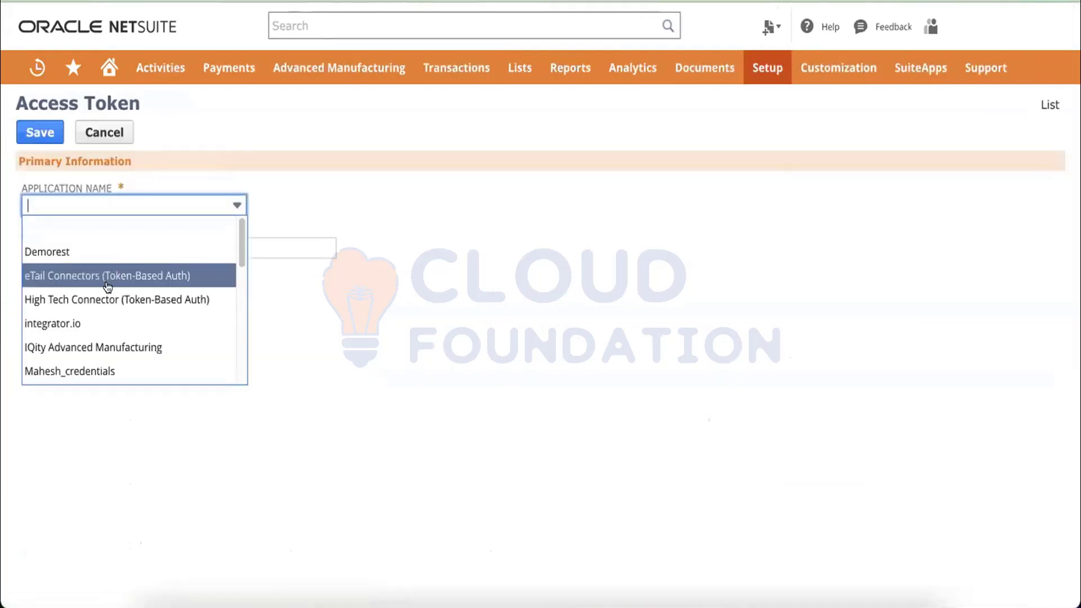
text(RestAPI integration Demo)
click(113, 227)
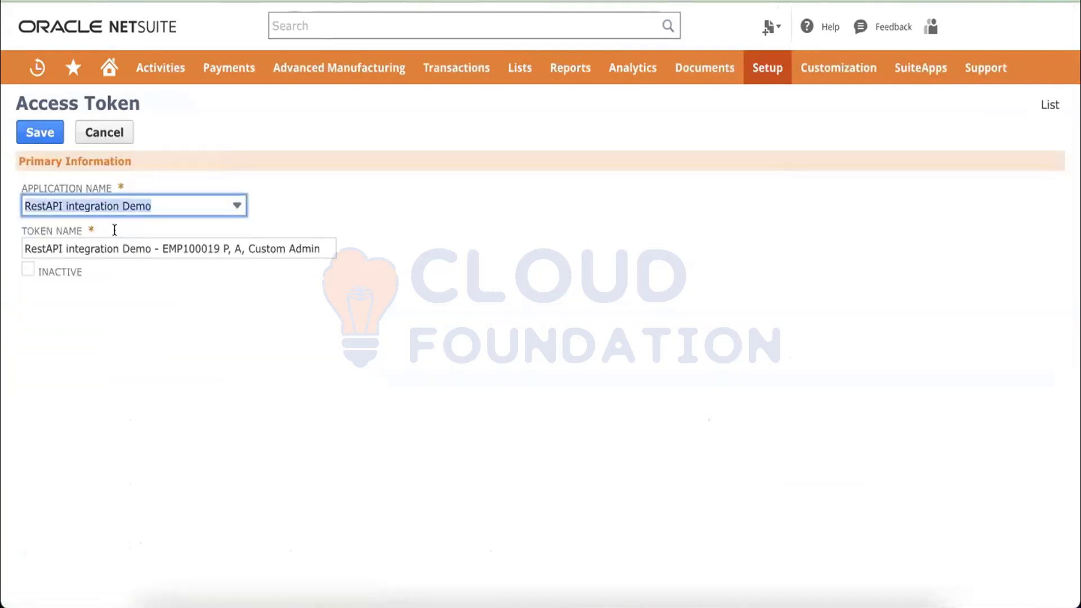
click(33, 131)
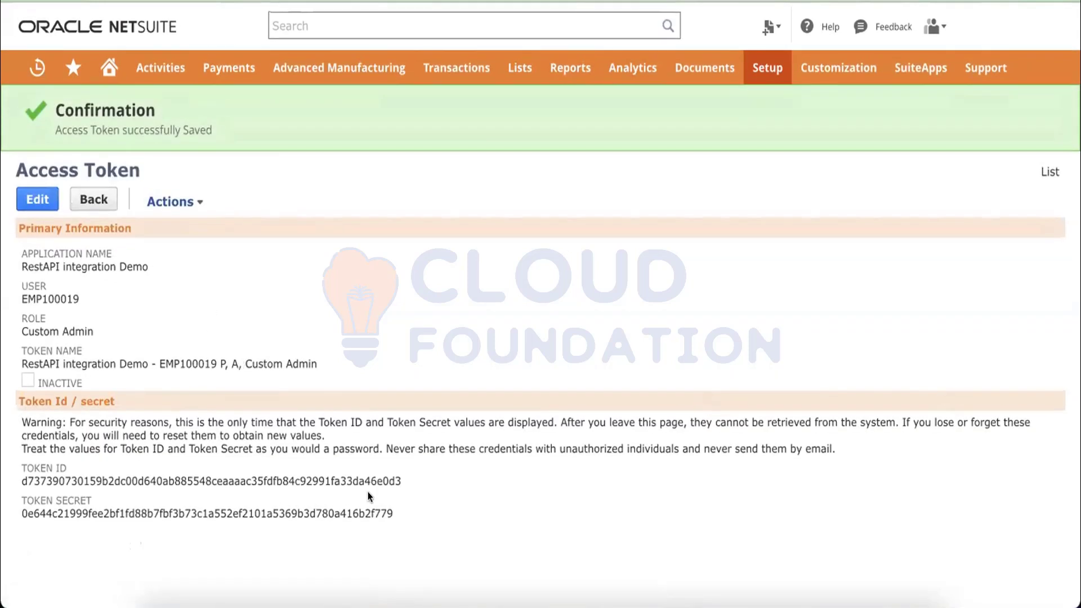
drag(400, 517, 20, 468)
key(super+c)
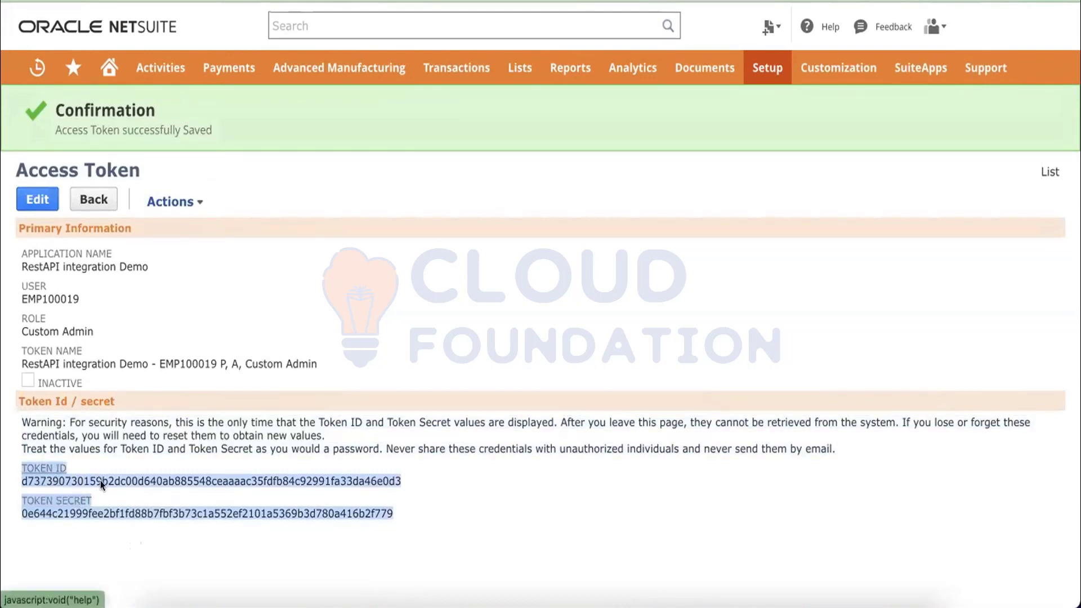
Paste the Token ID and Token Secret into the Sublime Text credentials note.
key(super+Tab)
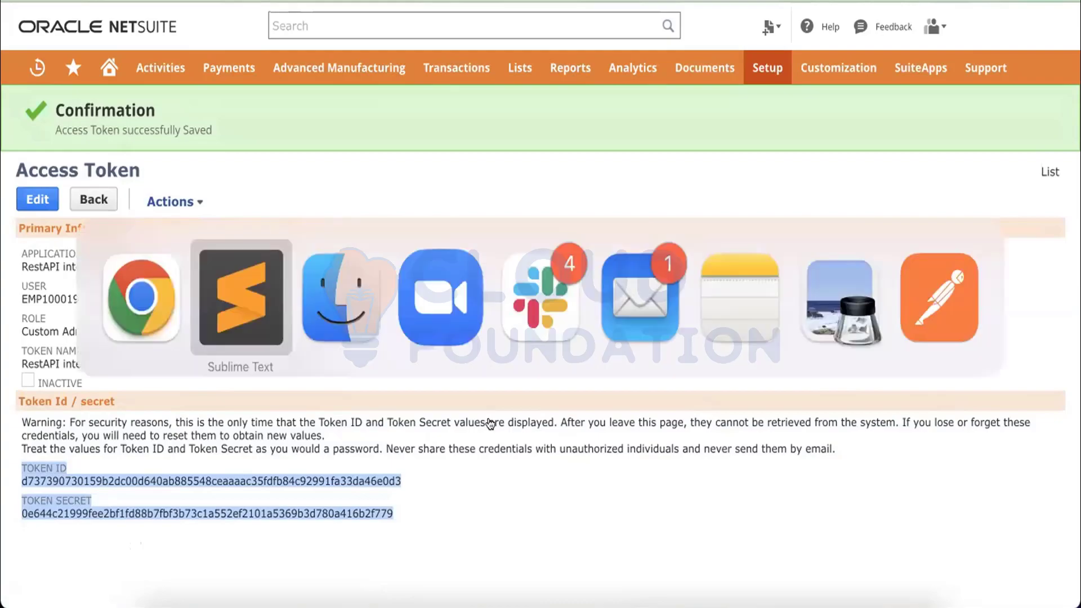
key(super+v)
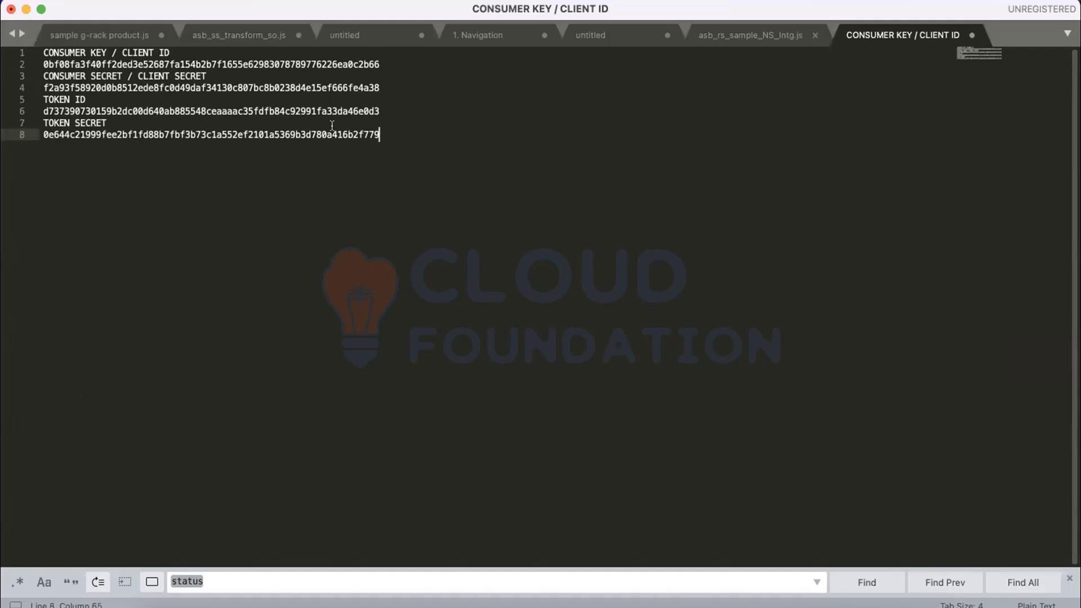
drag(400, 134, 40, 53)
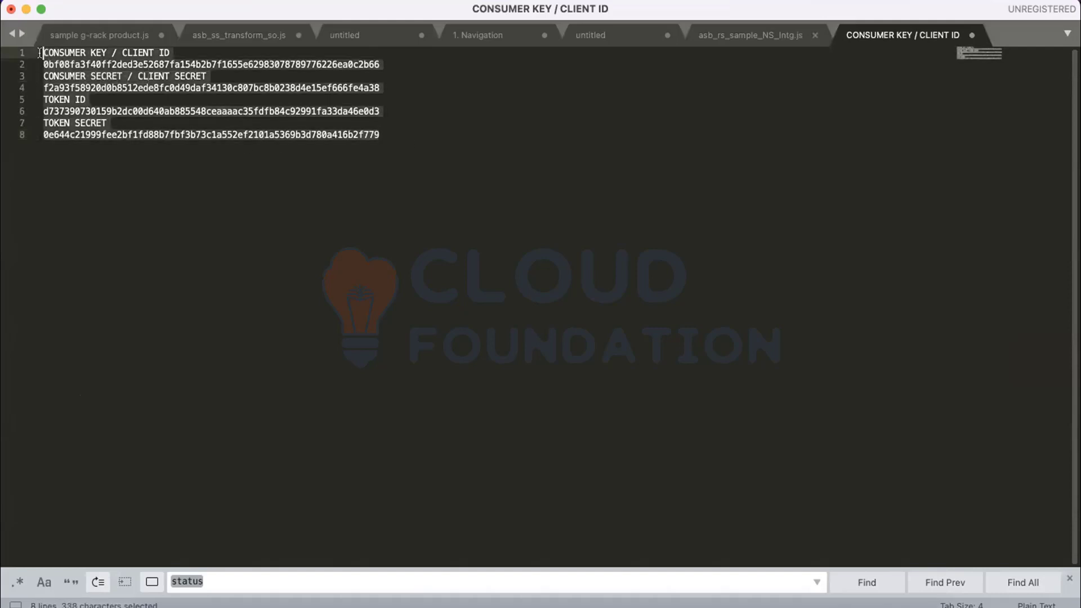
click(394, 135)
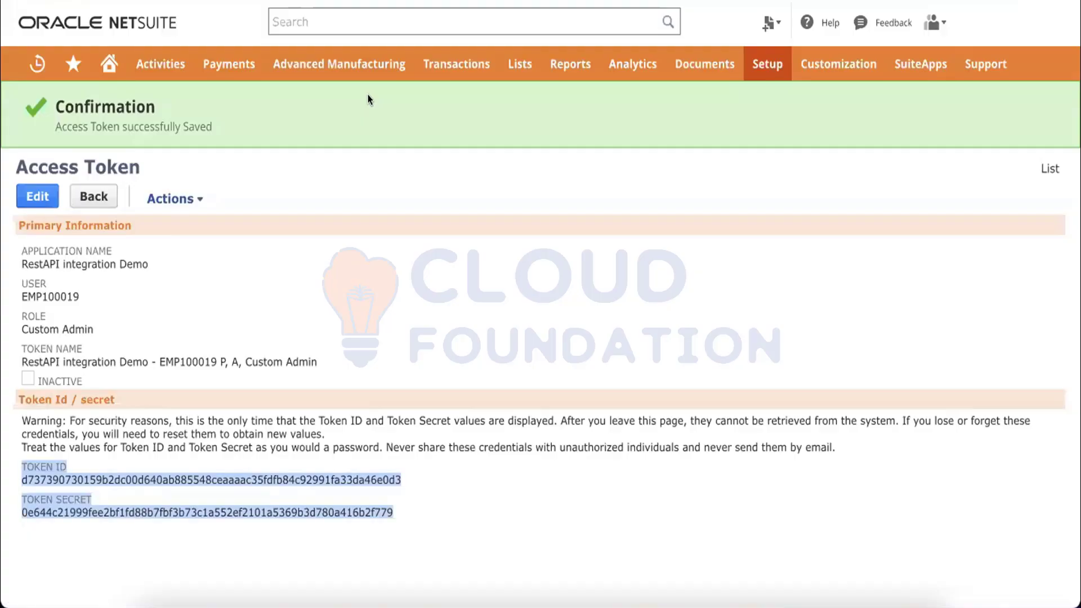
click(414, 274)
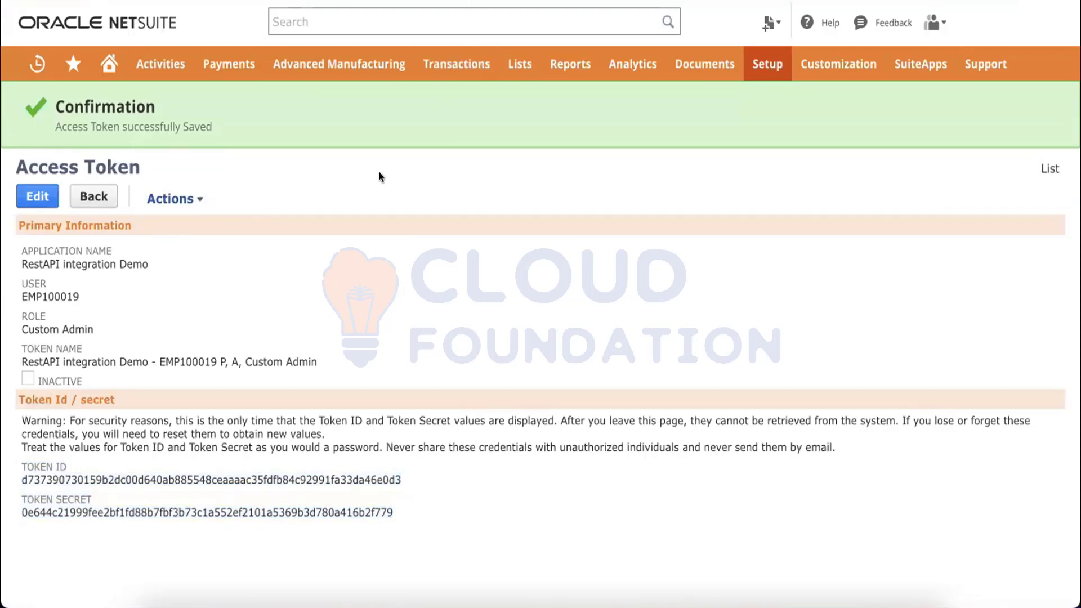
click(744, 602)
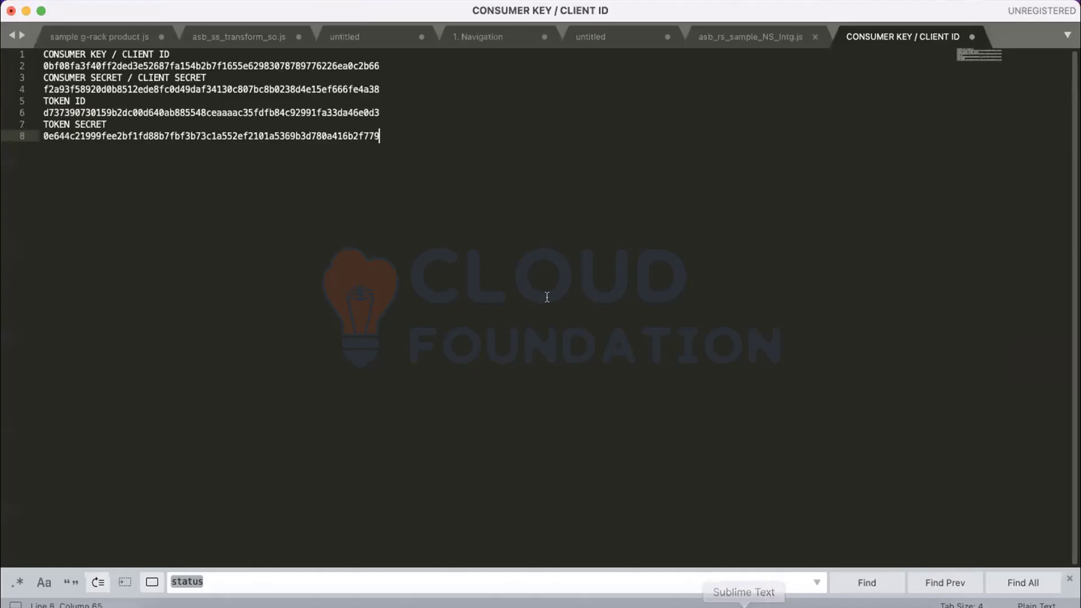
Open asb_rs_sample_NS_Intg.js and point out the _get and post functions and the standard record comment.
click(761, 33)
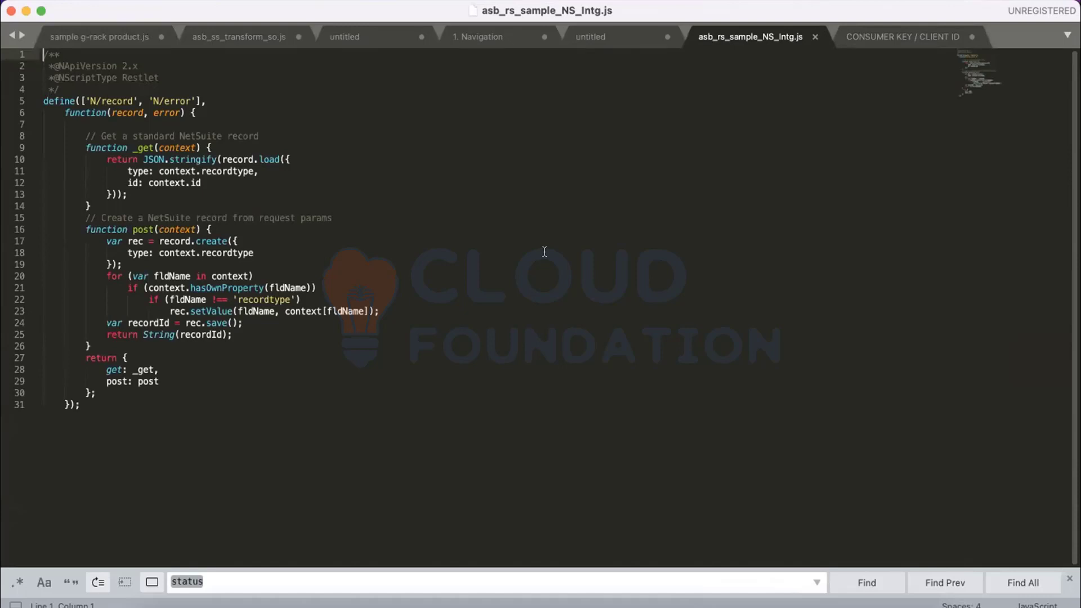
click(181, 148)
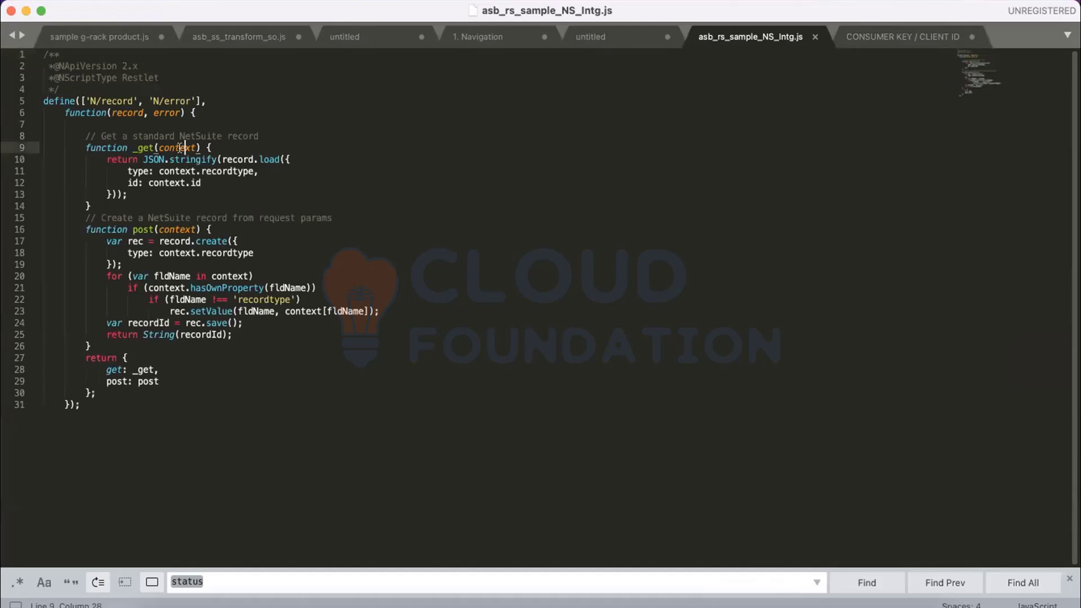
click(97, 205)
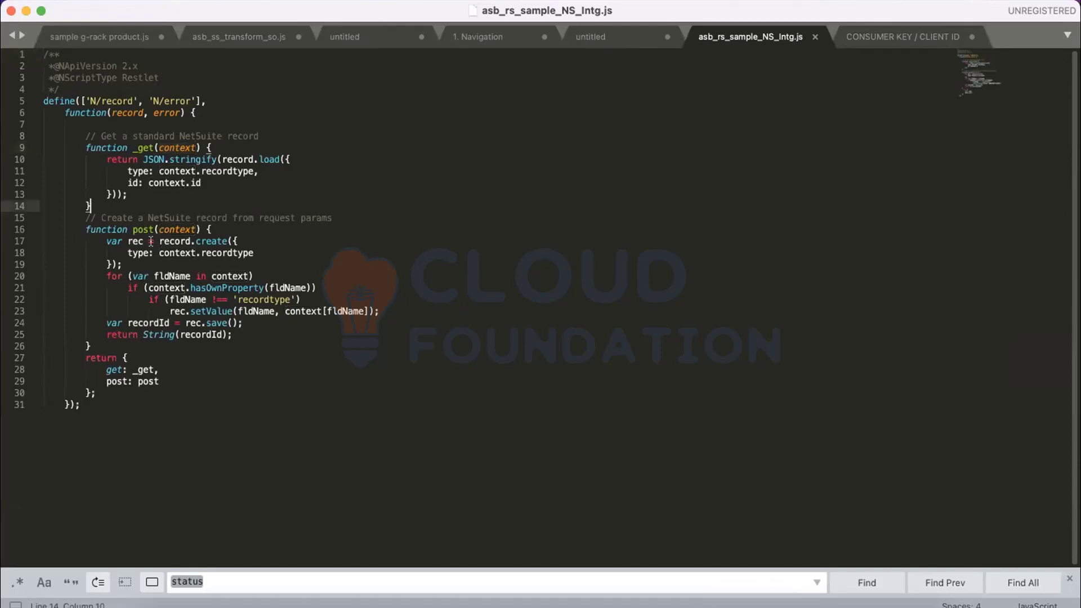
click(99, 345)
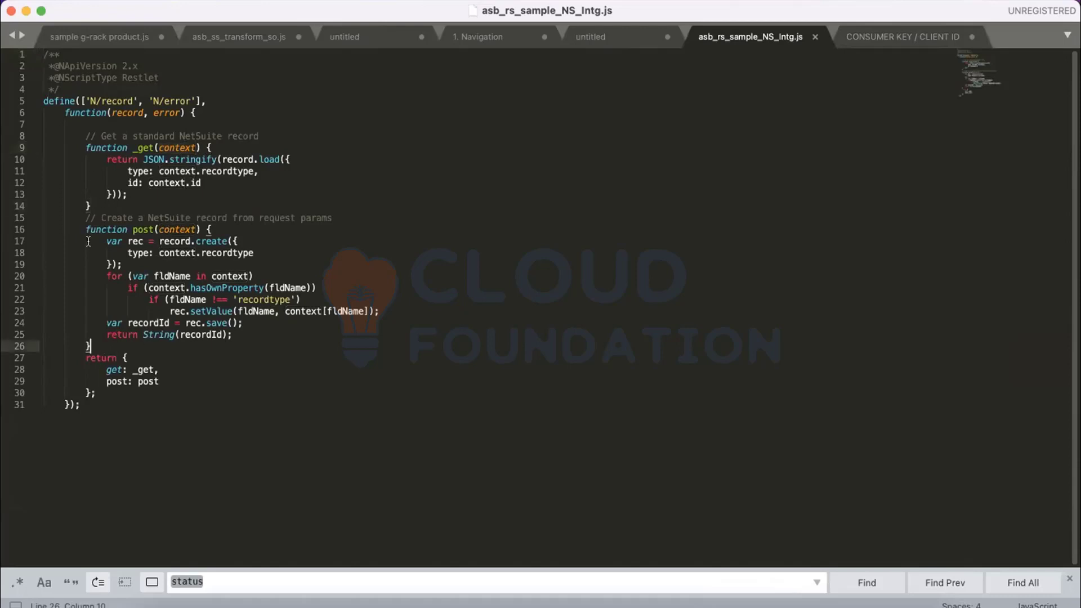
click(136, 136)
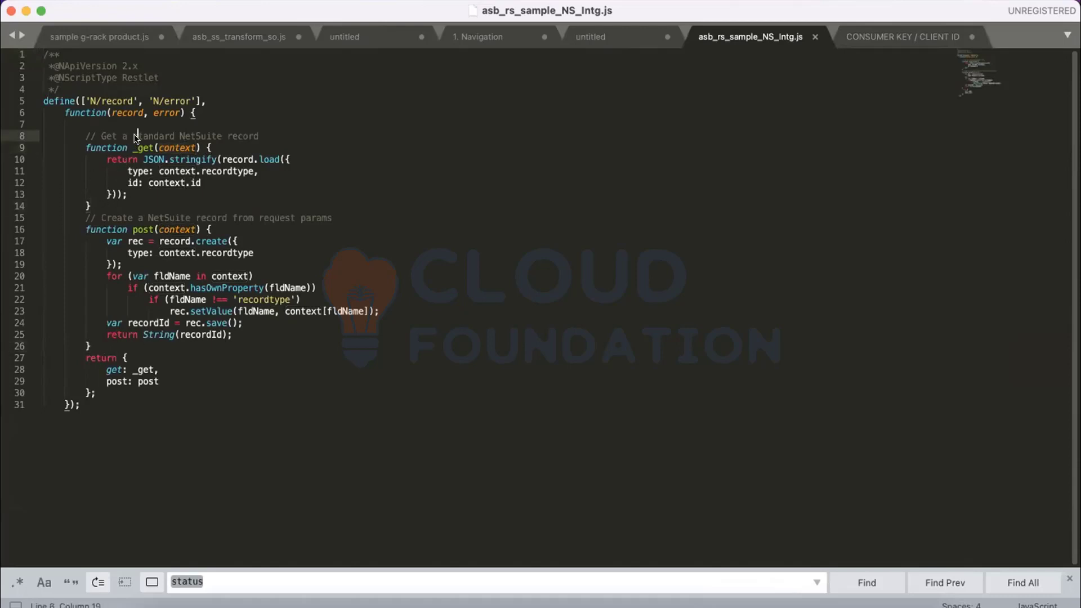
double_click(136, 136)
click(279, 133)
Highlight the script header, the N/record module and record parameter, and the _get function.
drag(212, 113, 26, 55)
click(59, 99)
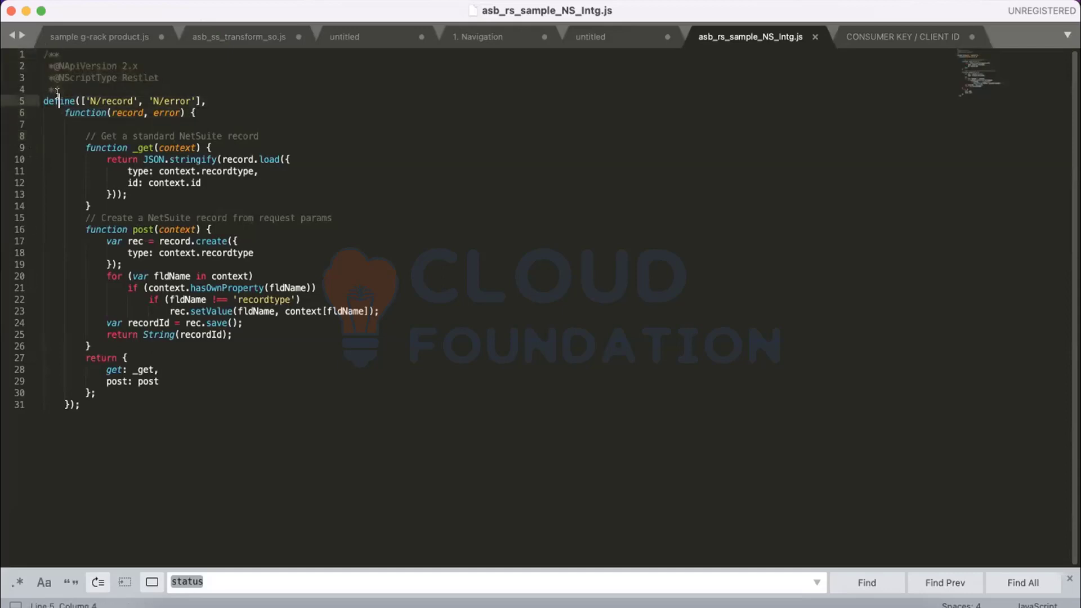
click(124, 100)
double_click(122, 99)
click(129, 112)
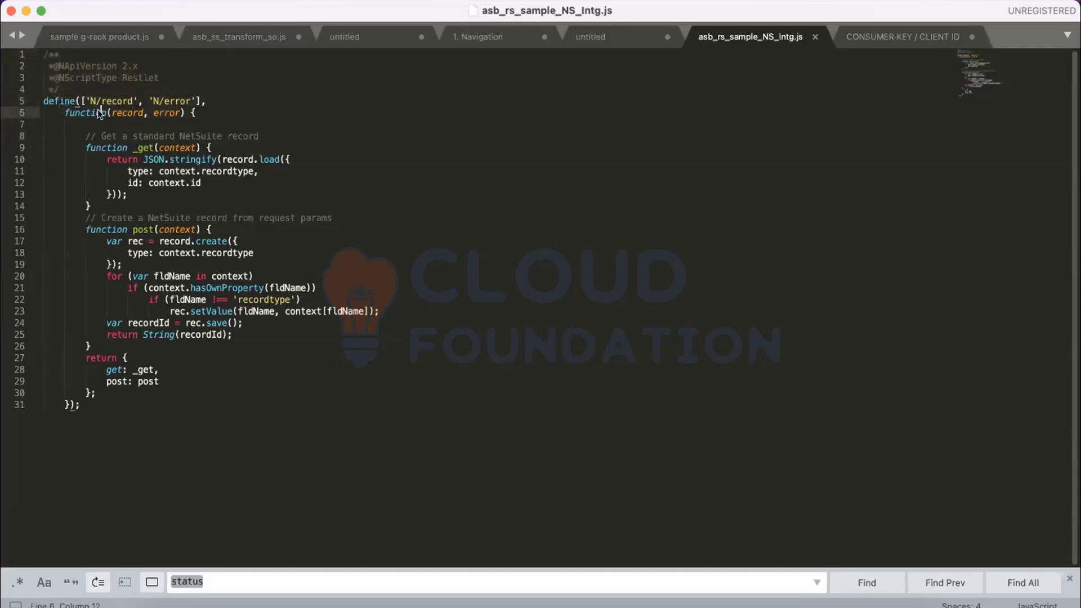
double_click(129, 113)
click(178, 113)
click(220, 107)
drag(86, 136, 88, 209)
click(87, 217)
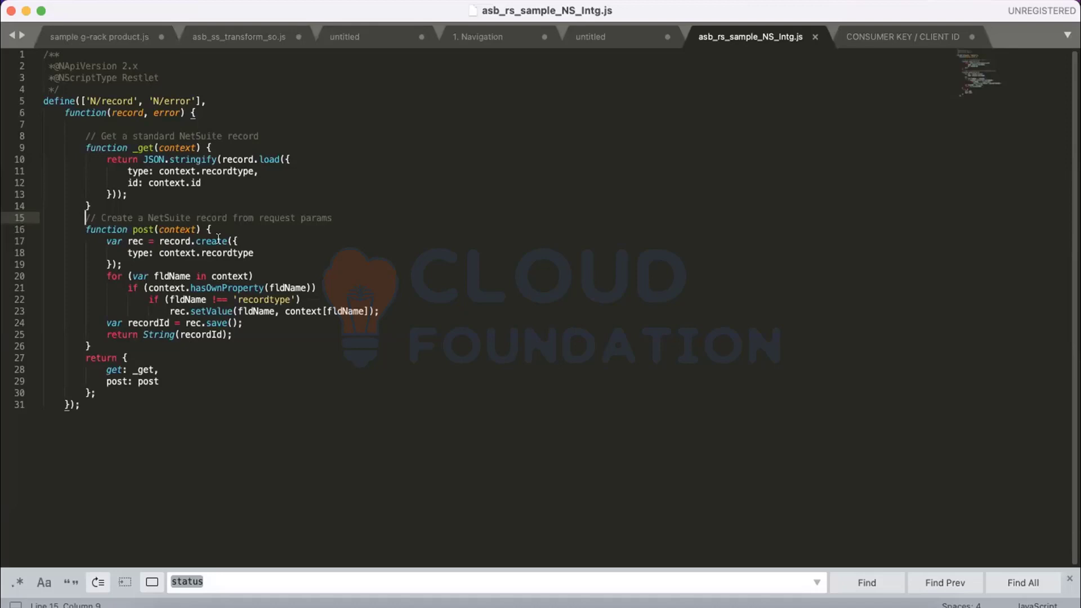
Highlight context and recordtype in the _get function's record load call.
double_click(220, 172)
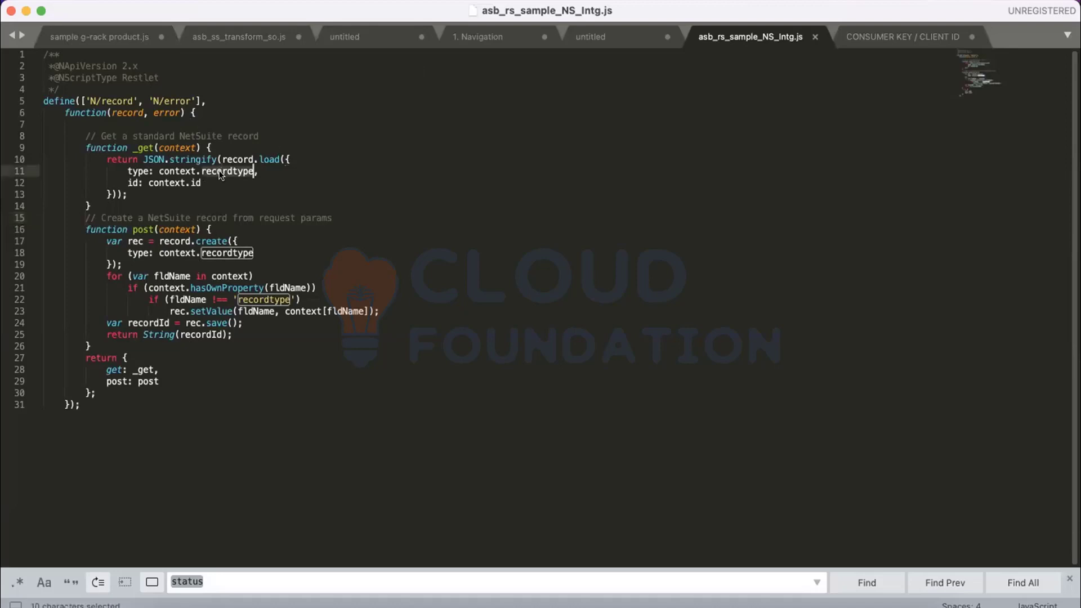
click(44, 207)
click(201, 183)
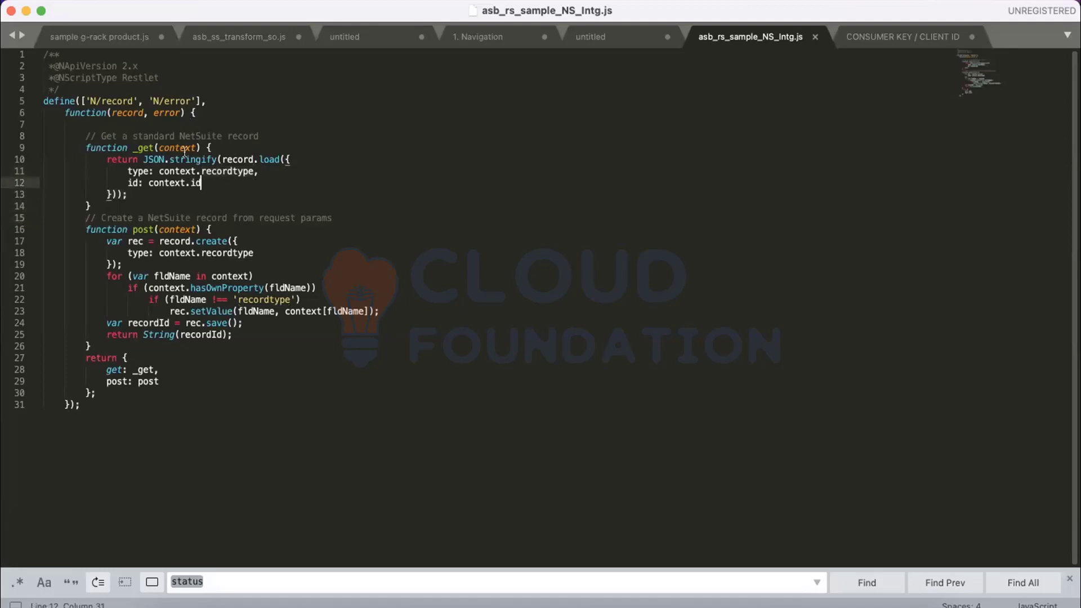
double_click(185, 149)
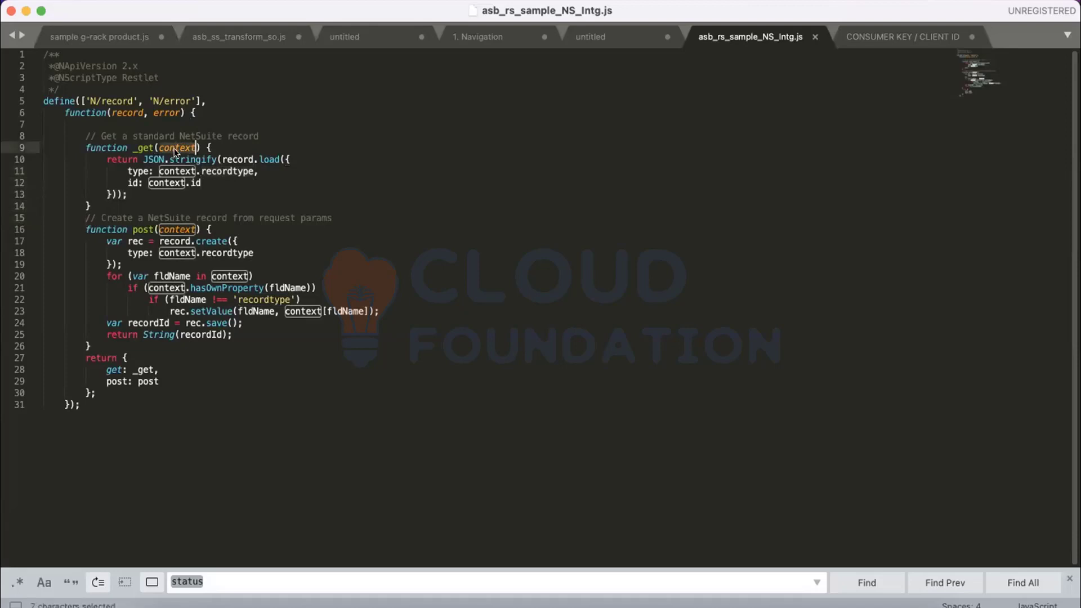
double_click(213, 172)
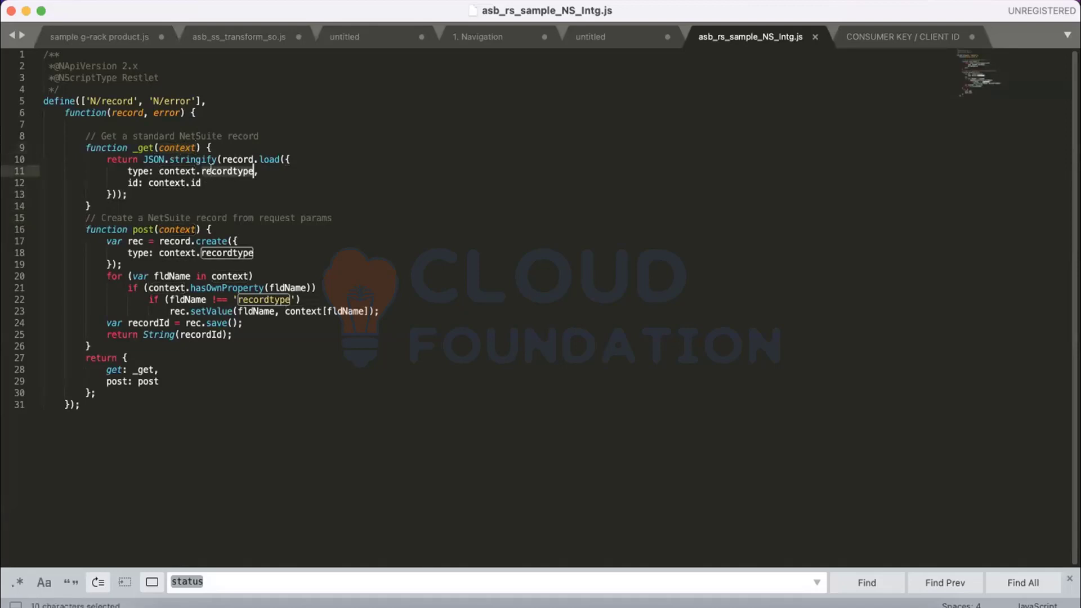
click(201, 182)
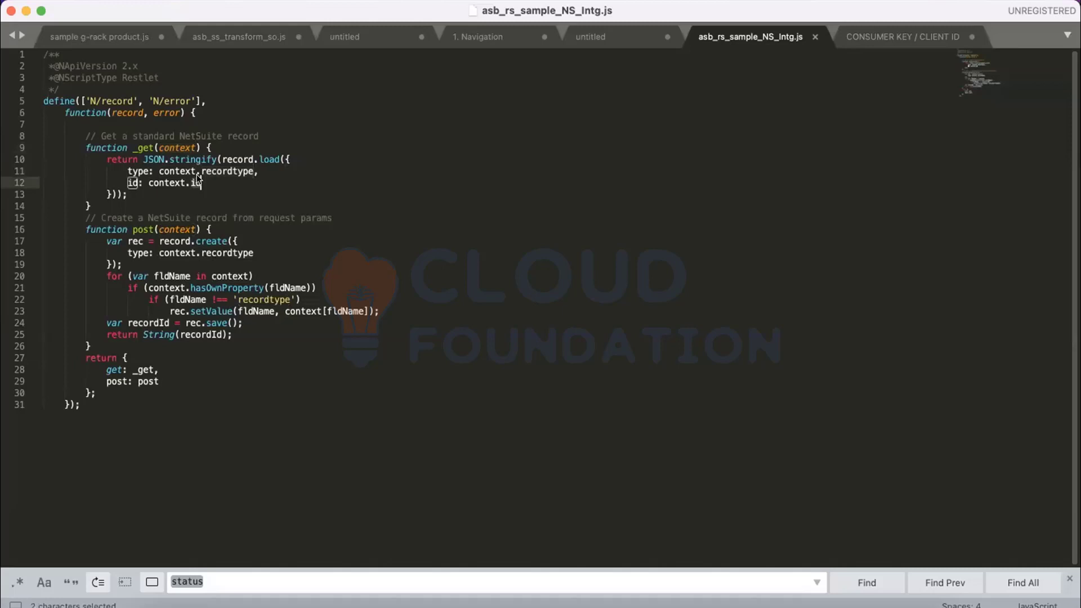
click(148, 189)
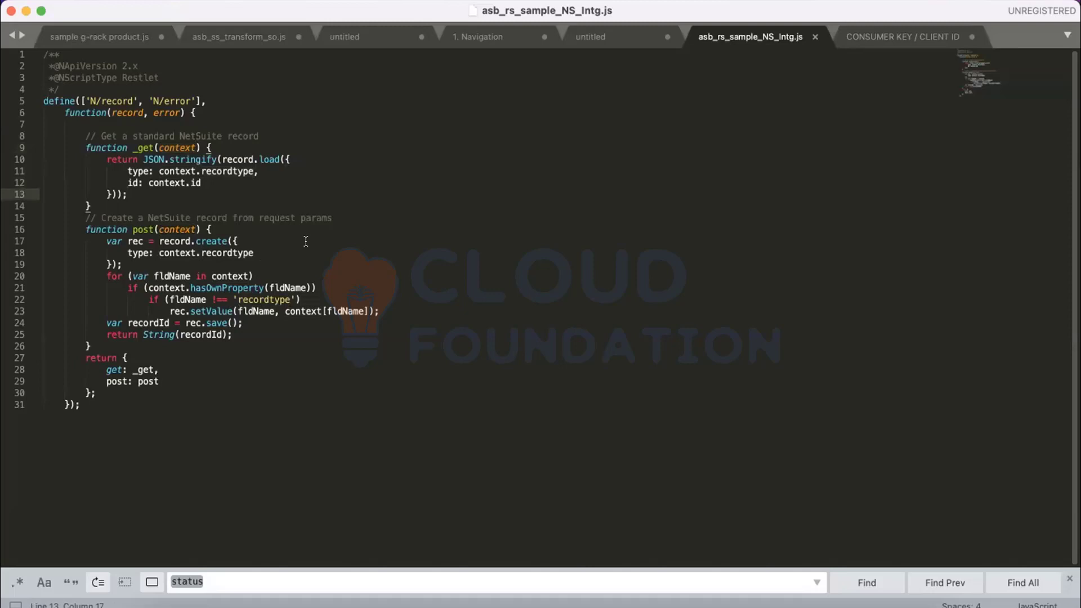
Highlight context, recordtype, record and create in the post function.
double_click(188, 229)
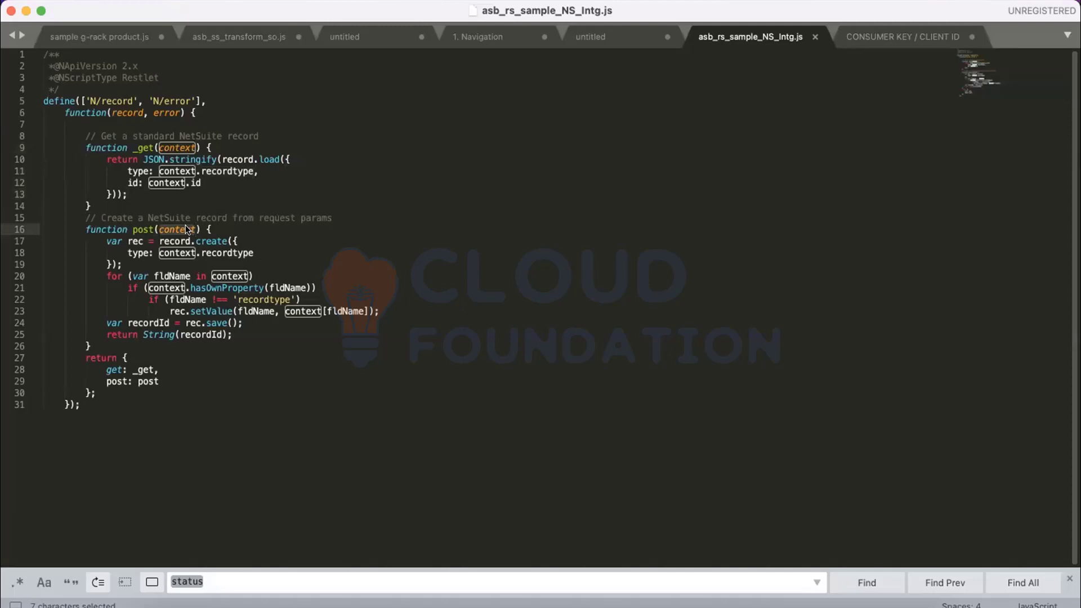
double_click(225, 251)
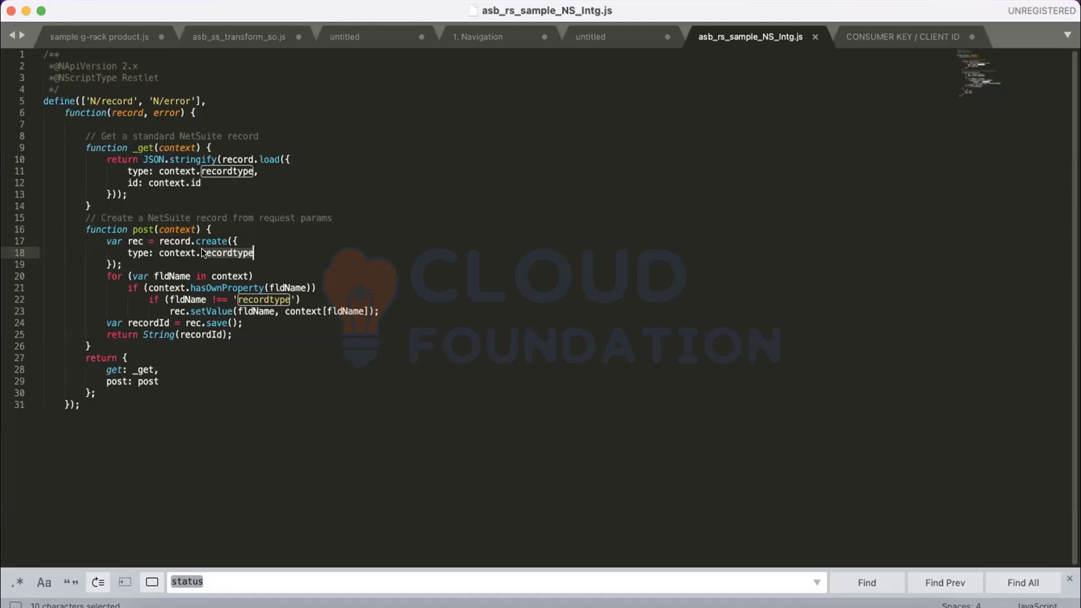
double_click(165, 237)
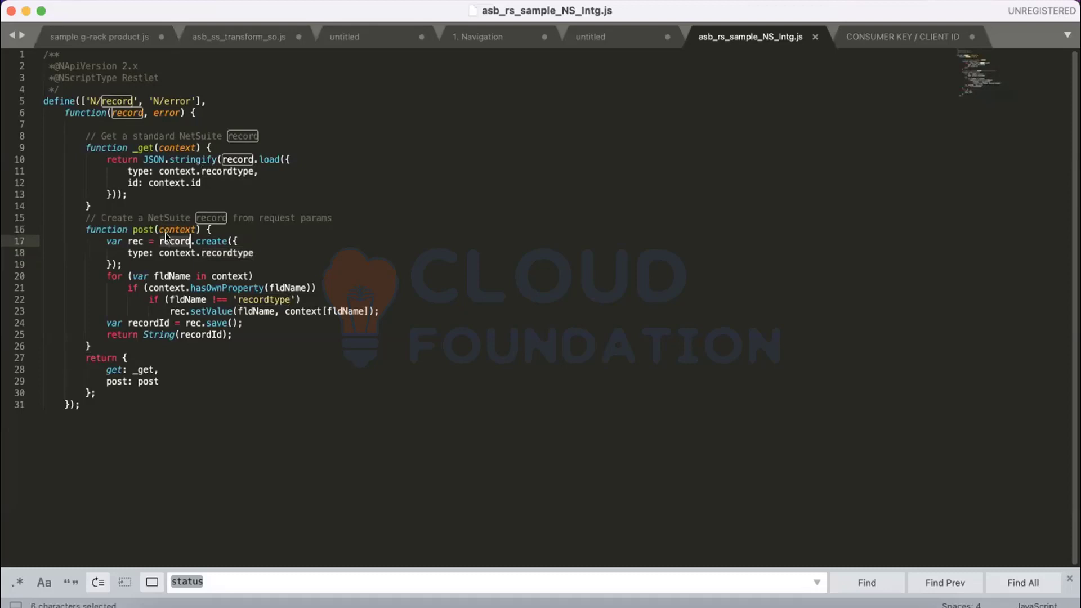
double_click(177, 229)
click(216, 241)
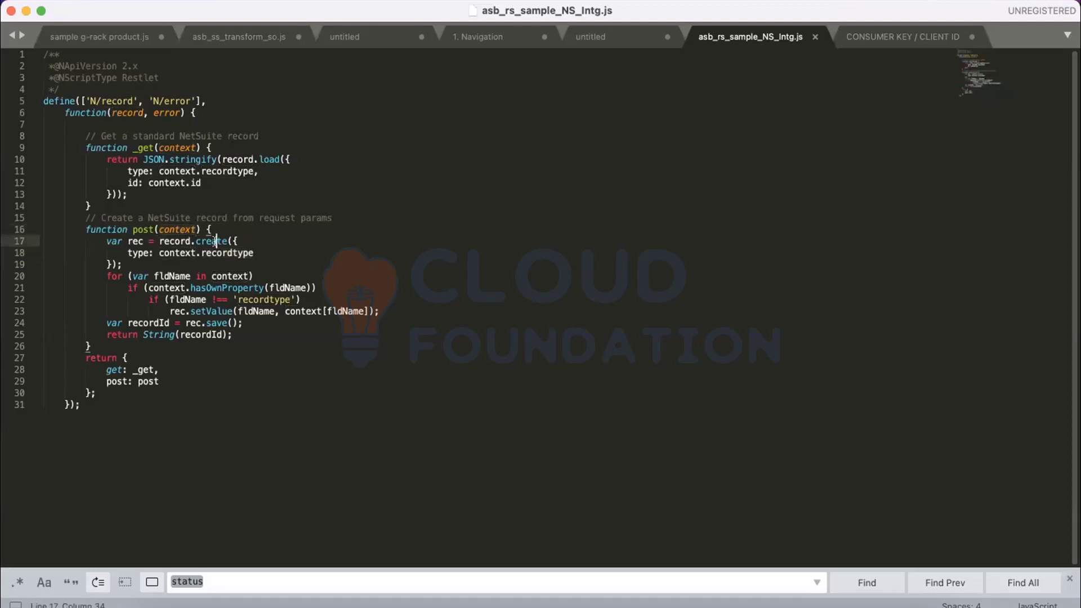
double_click(215, 241)
key(End)
Point out record.create, recordtype and the returned recordId, then select the whole post function.
double_click(164, 228)
click(243, 240)
double_click(175, 242)
double_click(208, 242)
double_click(210, 253)
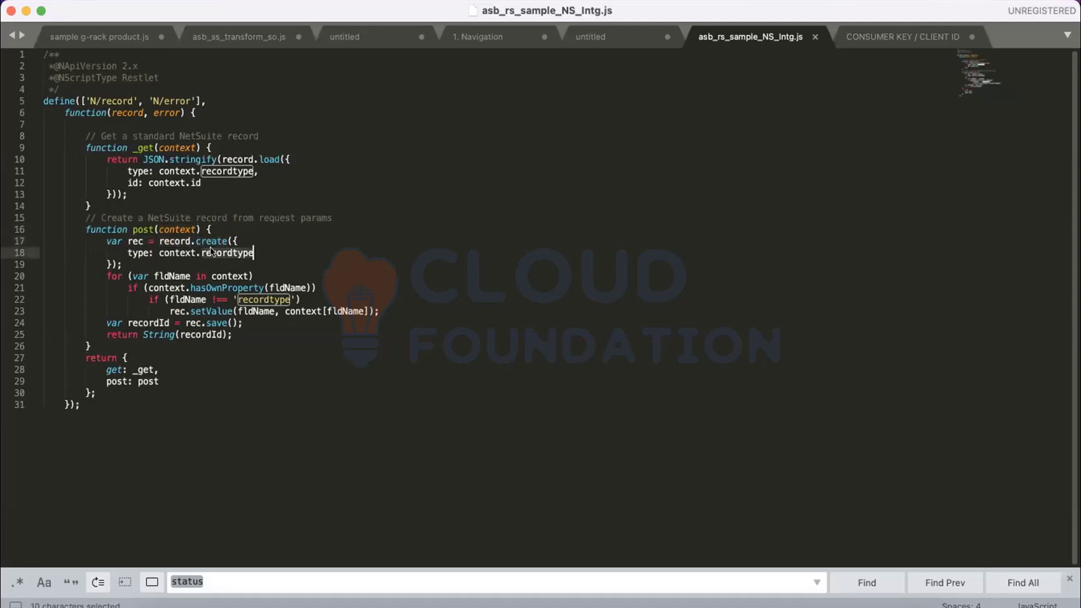
double_click(176, 229)
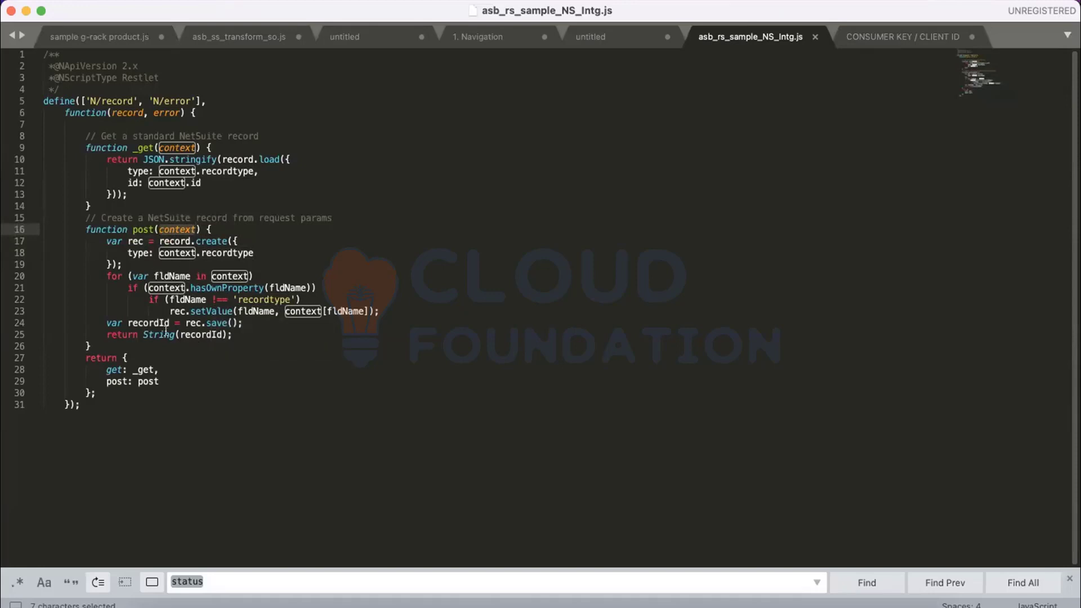
double_click(211, 333)
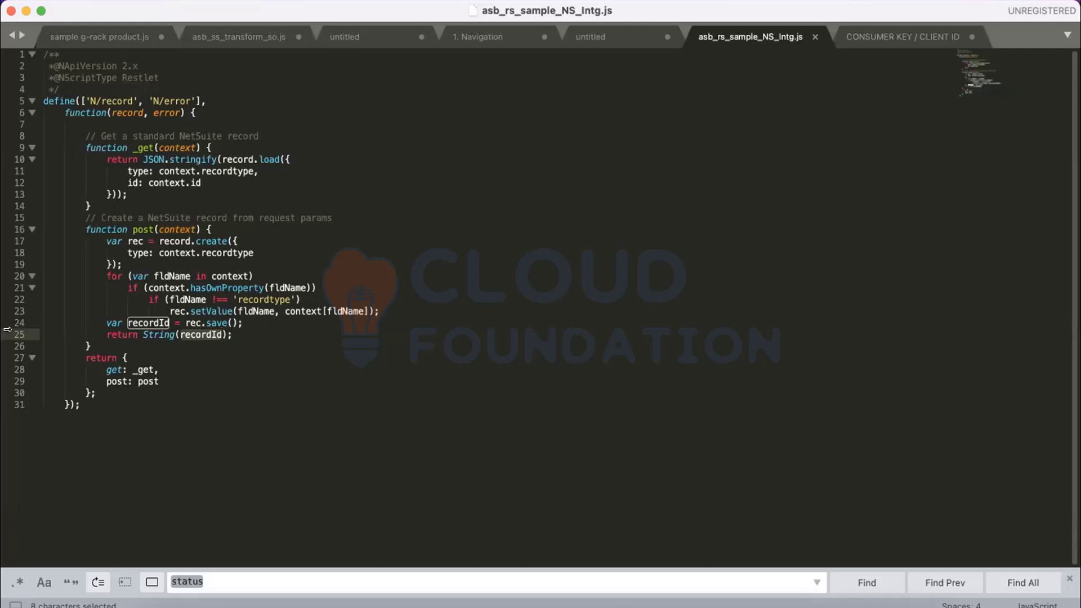
click(93, 343)
drag(93, 343, 83, 228)
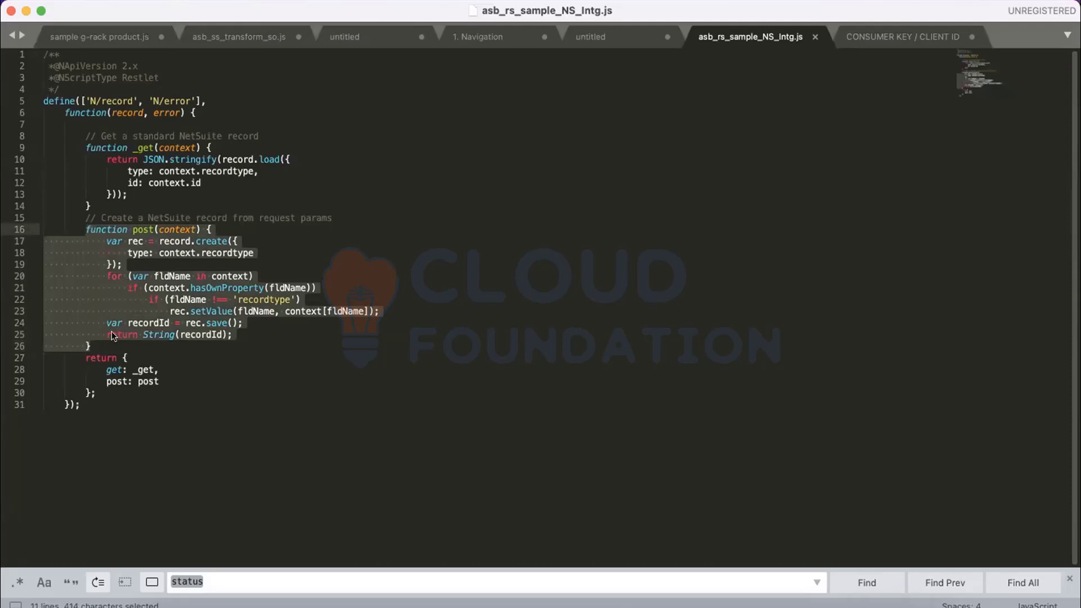
click(113, 341)
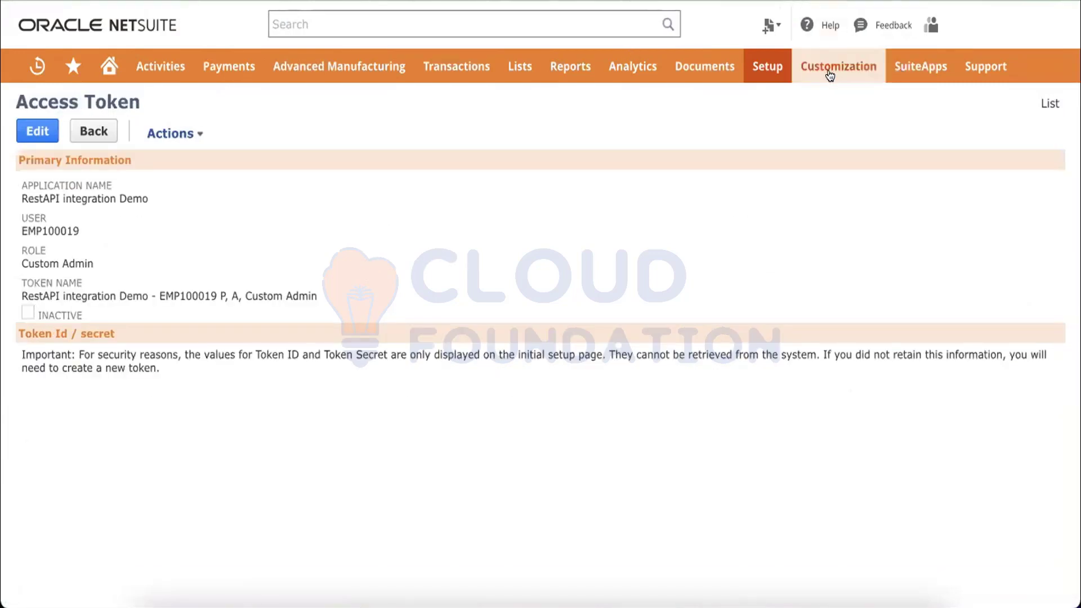
Filter the Scripts list to type RESTlet and open ASB RS Test NS Intg.
mouse_move(828, 72)
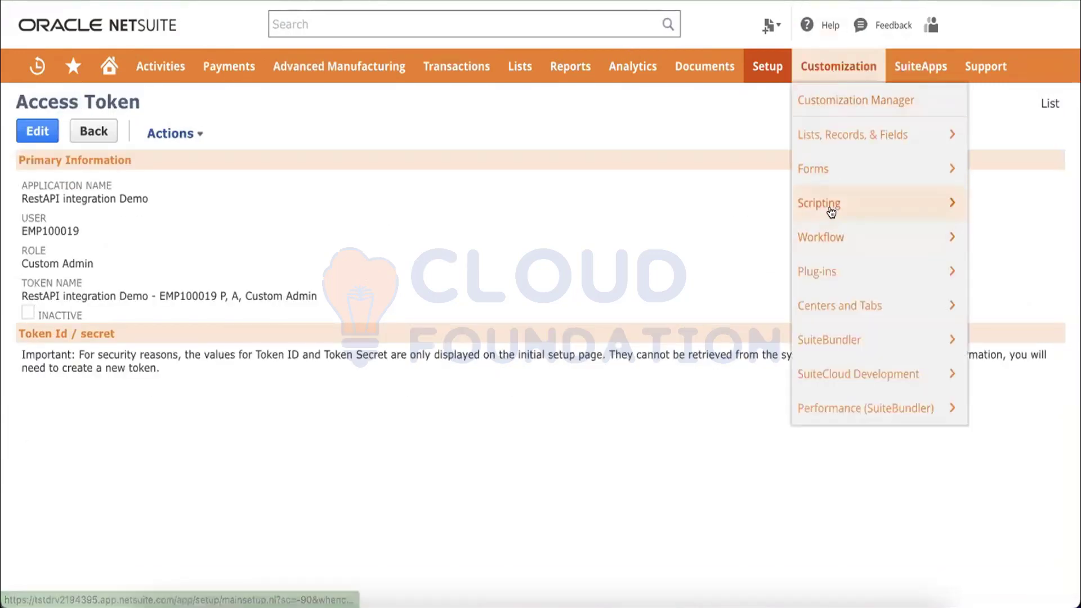
mouse_move(831, 209)
click(705, 214)
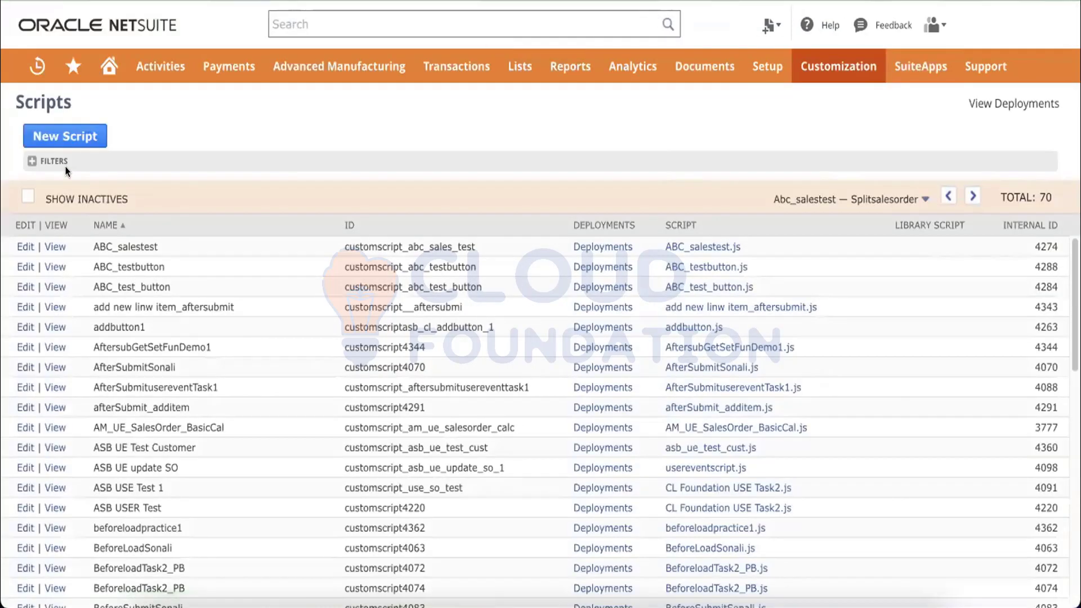
click(56, 162)
click(104, 204)
text(RESTlet)
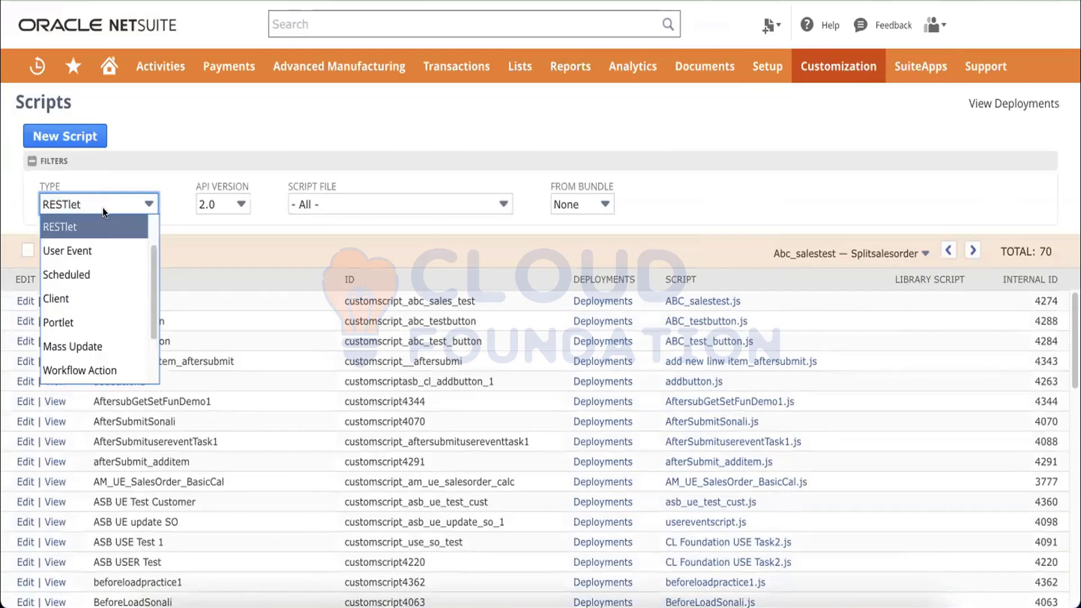
click(90, 218)
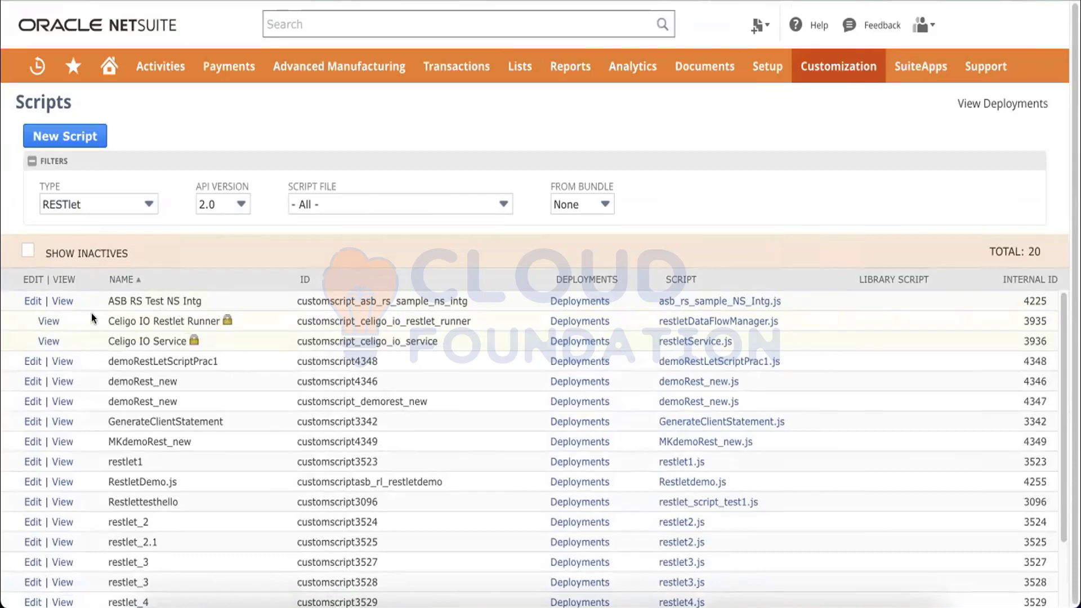
click(62, 303)
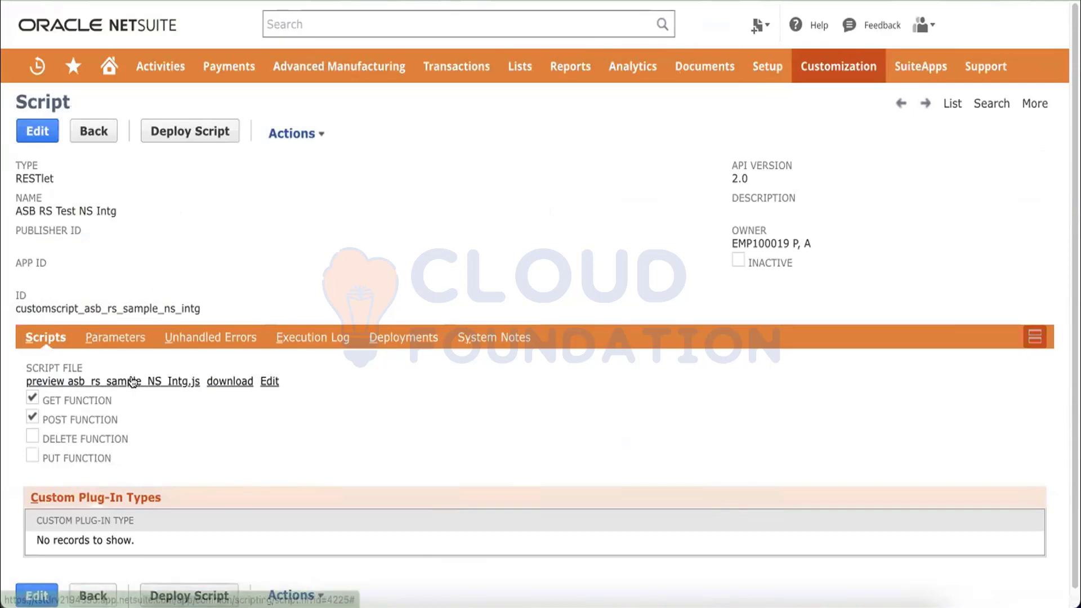
List the script's deployments, showing customdeploy_asb_rs_sample_ns_intg as Released with Error log level.
mouse_move(149, 382)
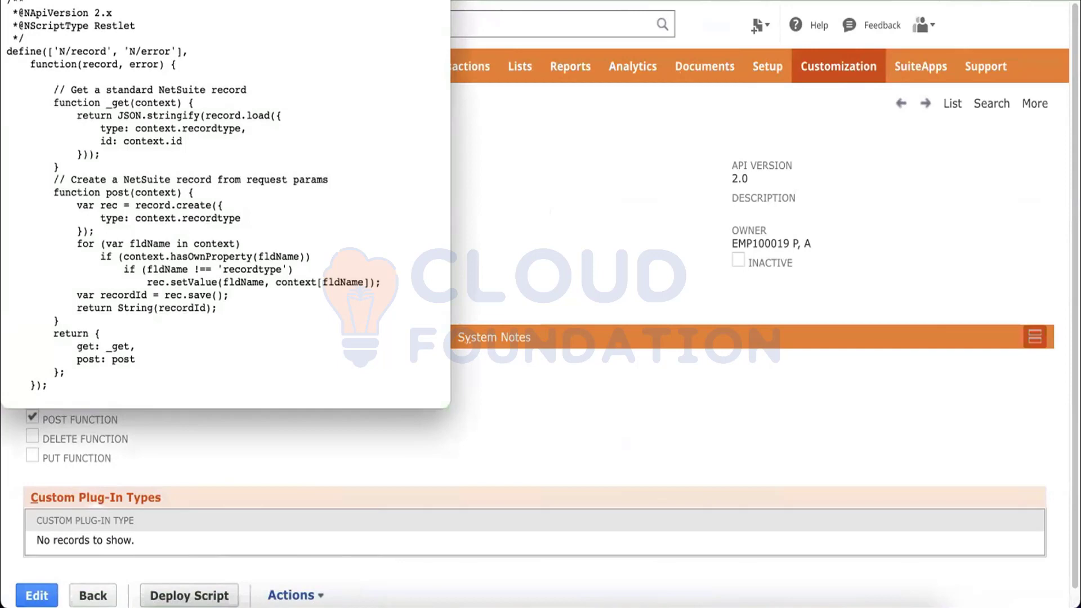
click(375, 339)
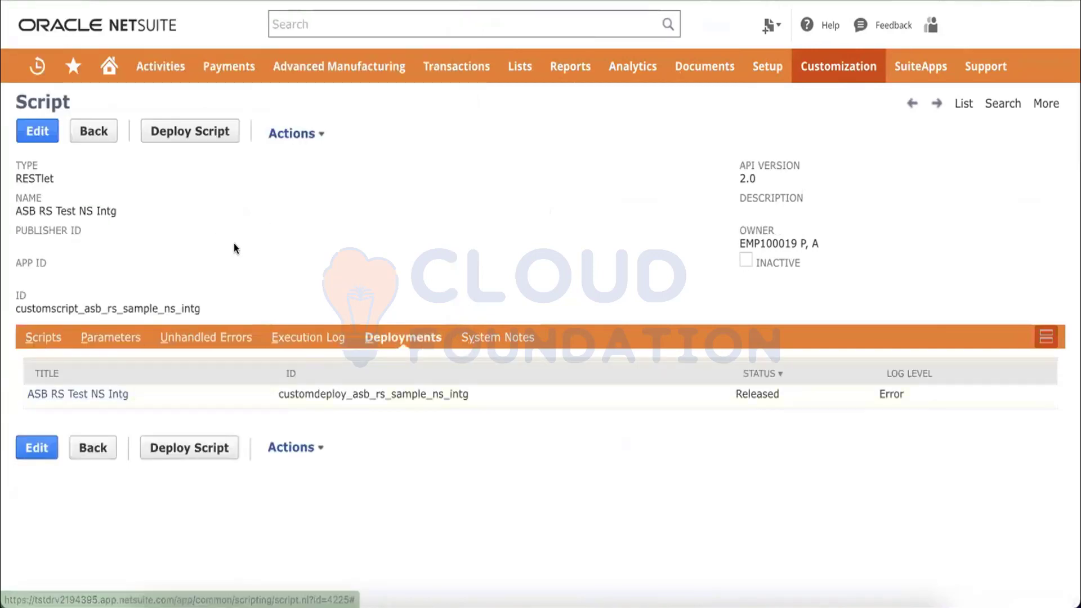
click(33, 341)
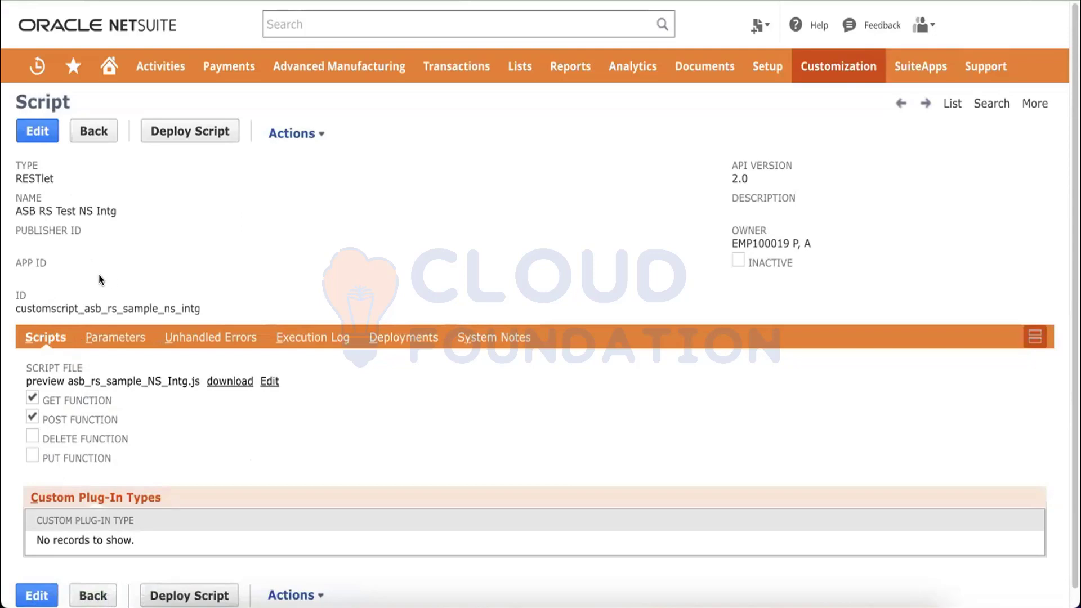
click(396, 333)
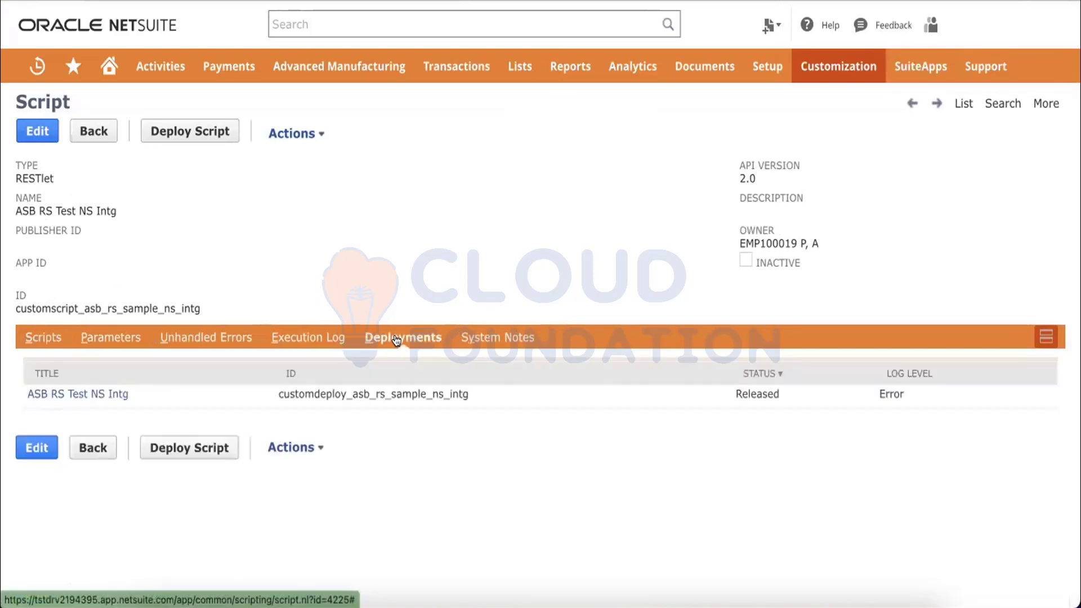
Edit the ASB RS Test NS Intg deployment, setting Log Level to Debug and keeping status Released.
click(120, 393)
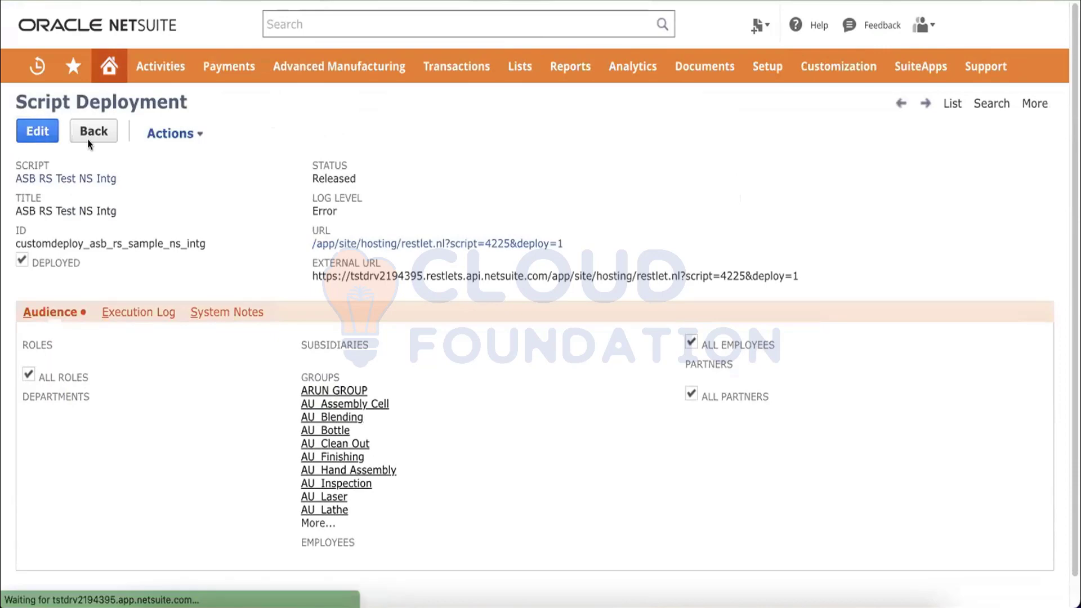
click(461, 226)
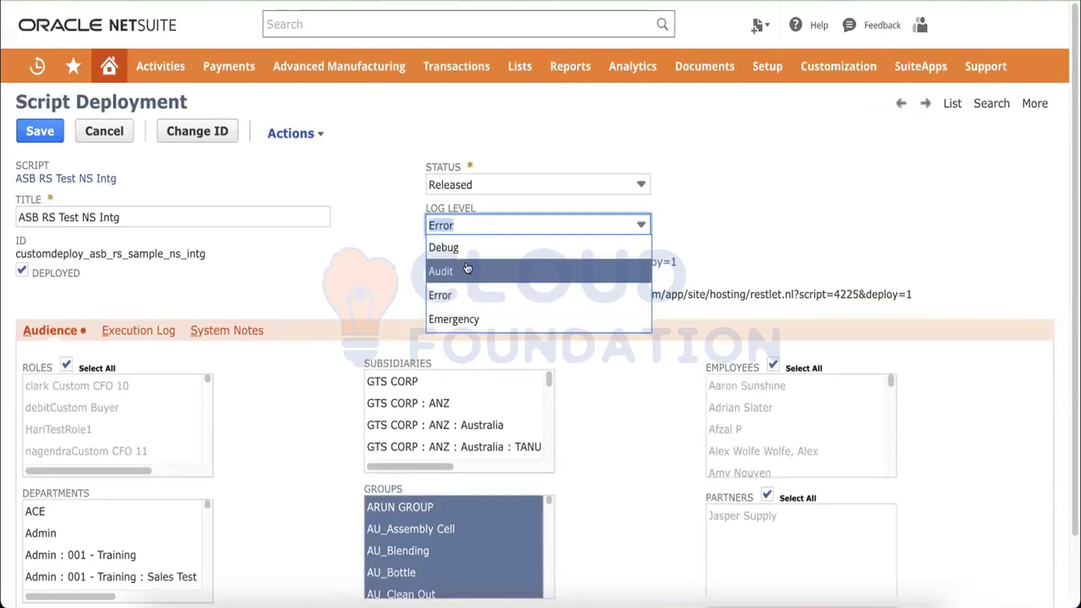
click(439, 249)
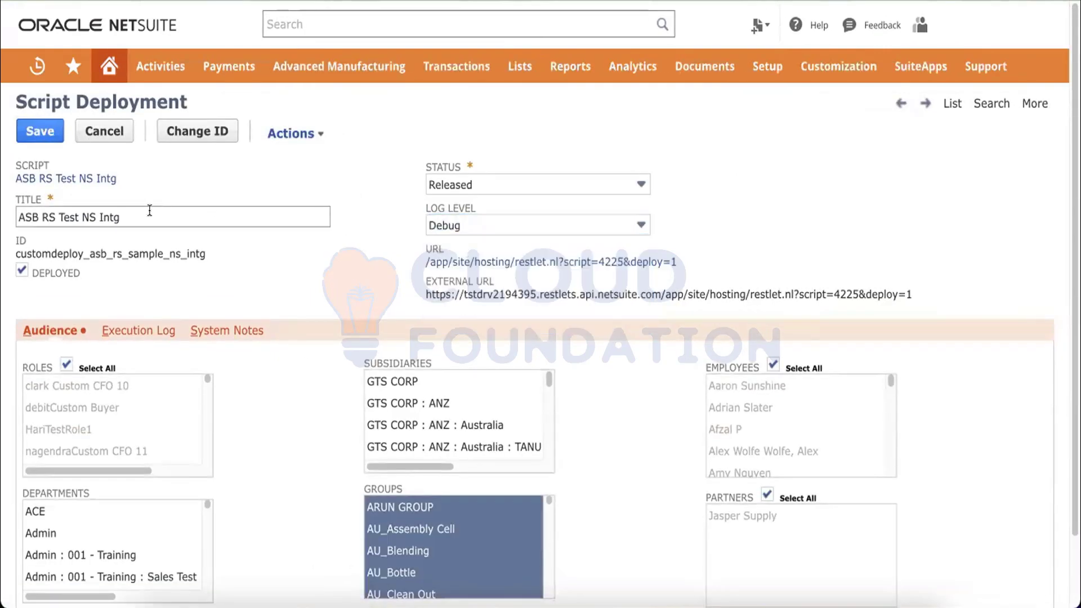
double_click(83, 214)
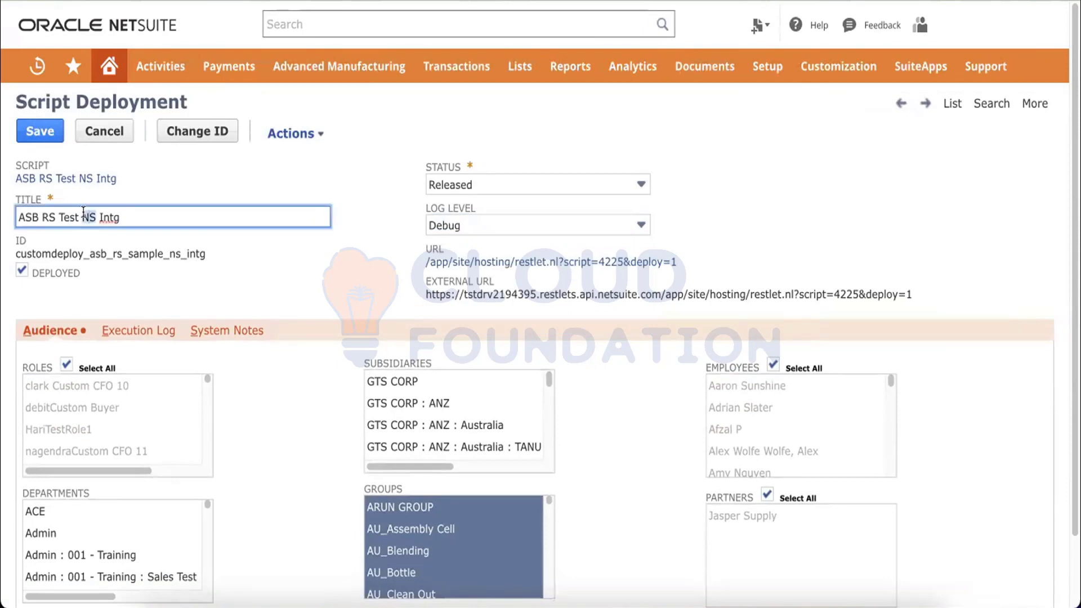
click(78, 255)
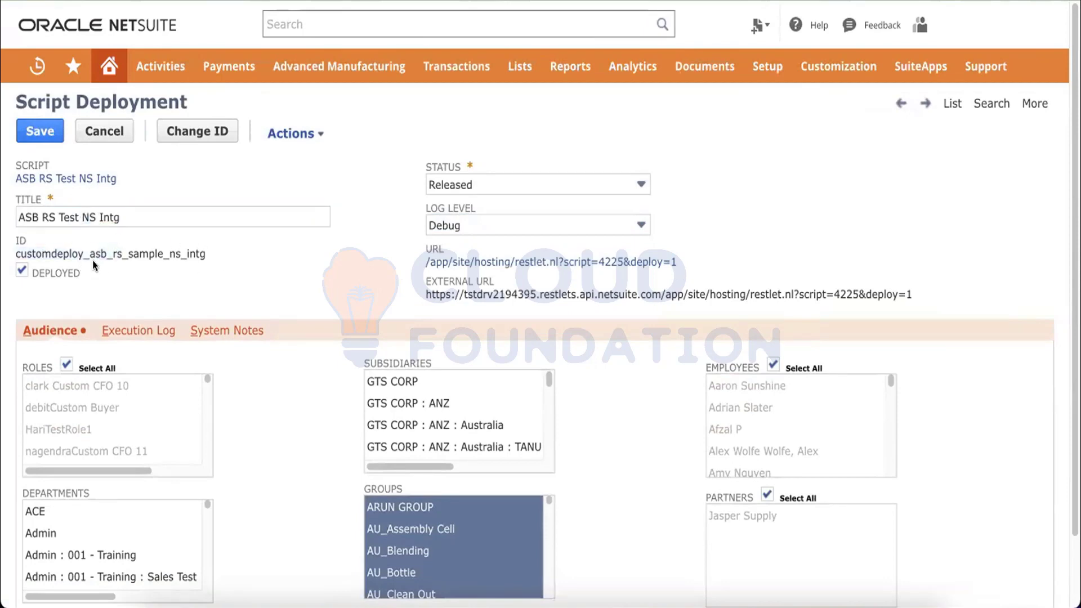
click(524, 184)
click(523, 184)
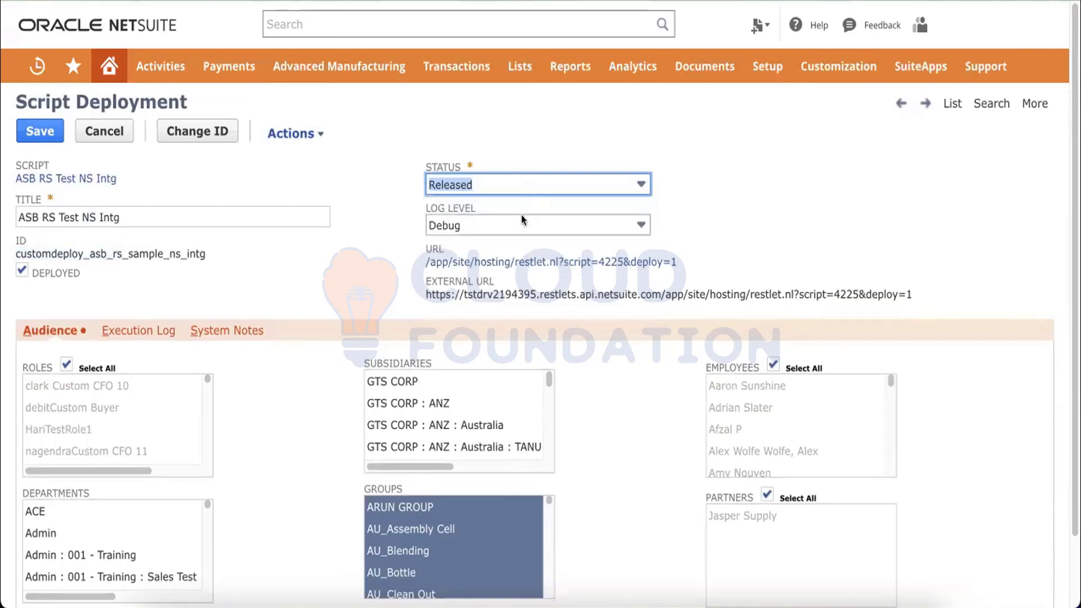
click(523, 220)
click(524, 220)
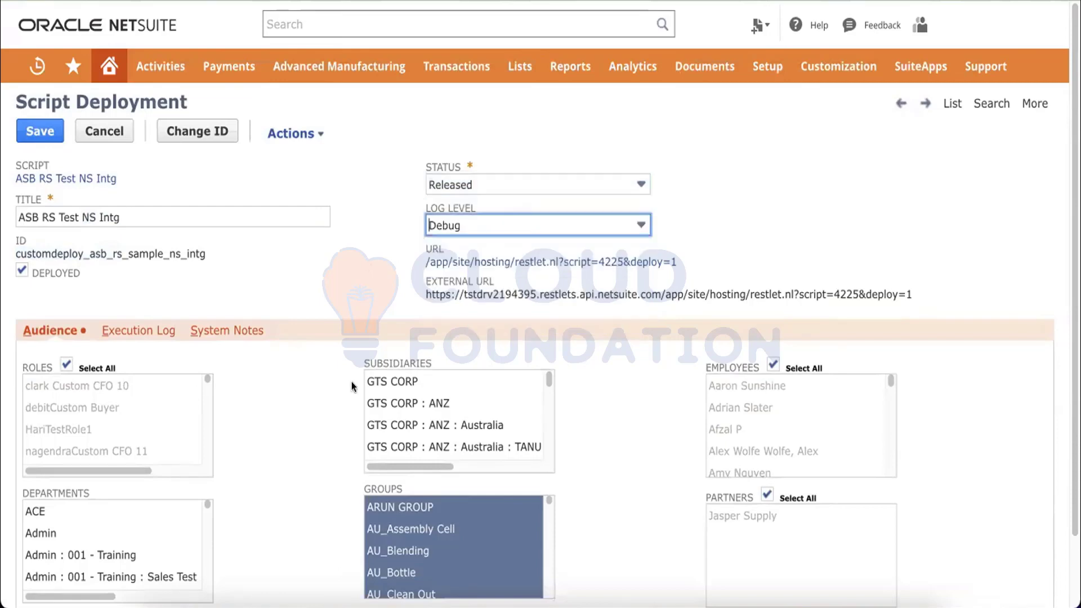
Save the deployment with Debug log level.
scroll(354, 387, down, 3)
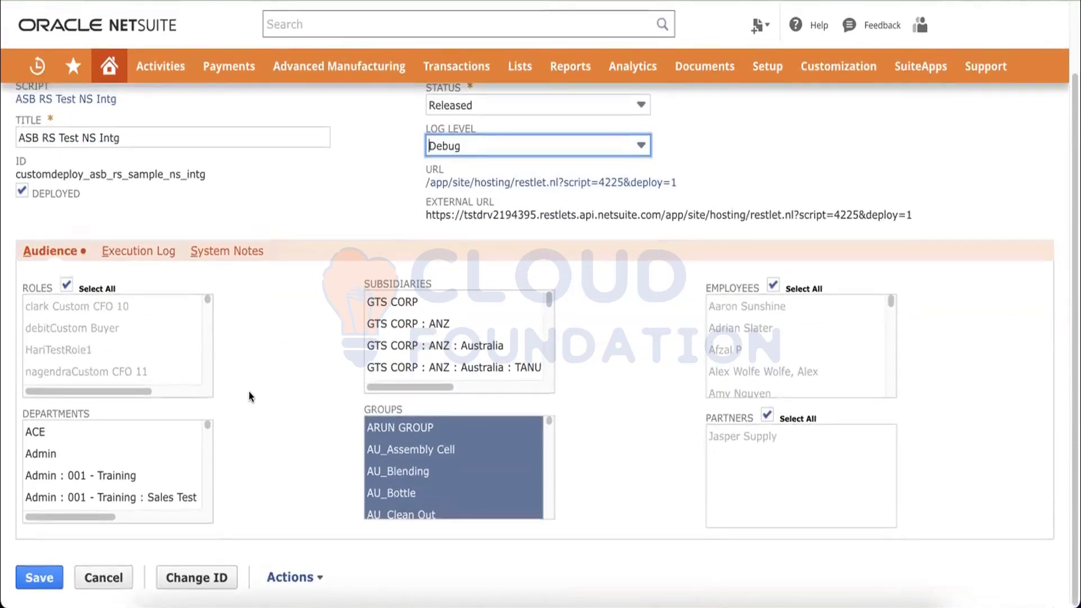
scroll(249, 397, up, 3)
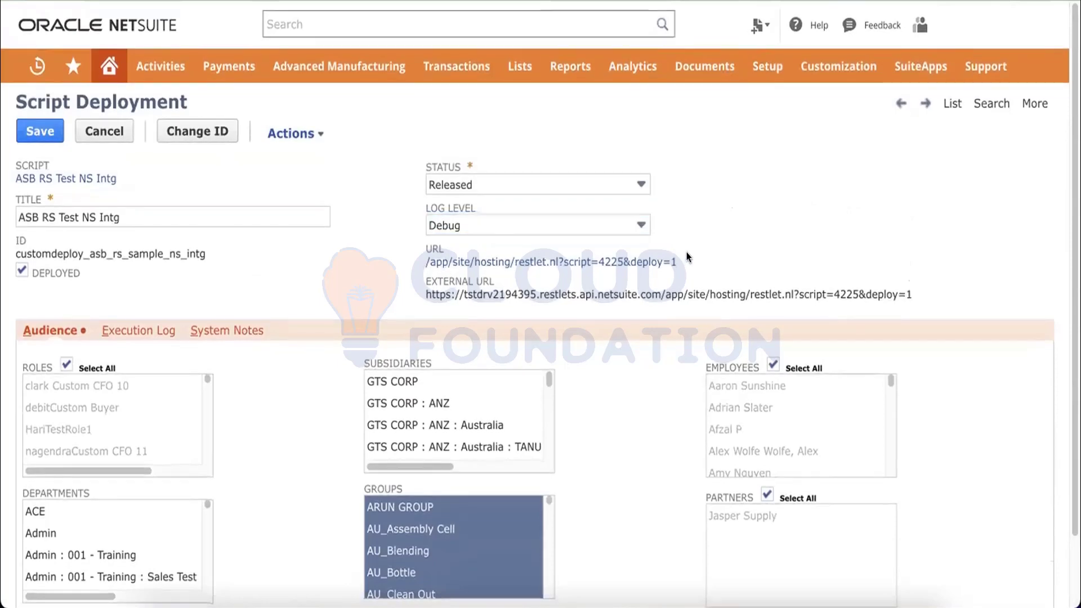
triple_click(738, 291)
click(794, 263)
click(50, 138)
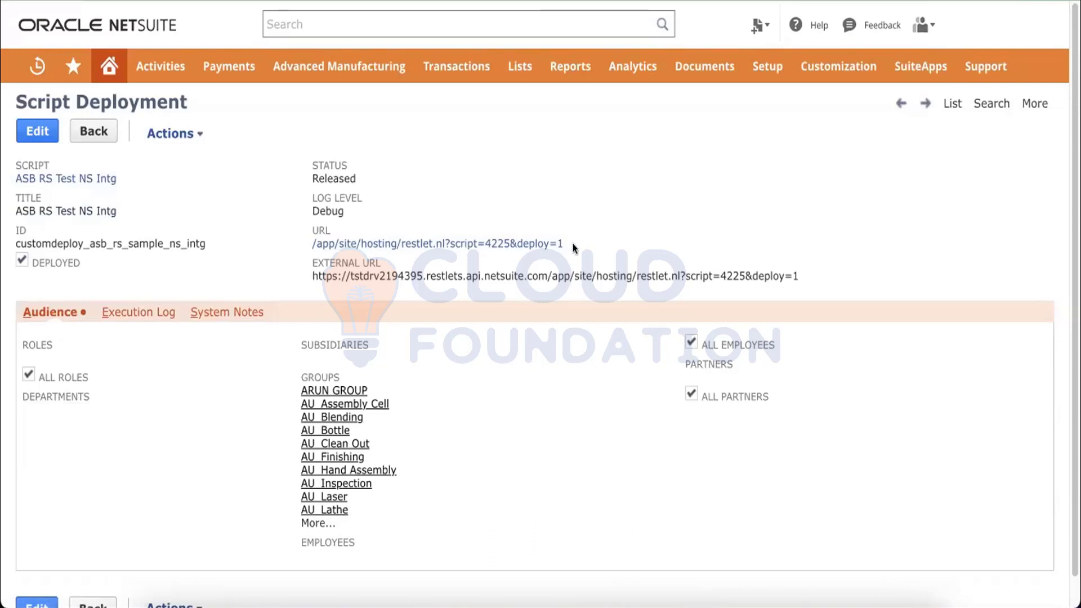
Select the full external RESTlet URL on the saved deployment for copying.
drag(574, 247, 427, 255)
click(415, 272)
triple_click(417, 277)
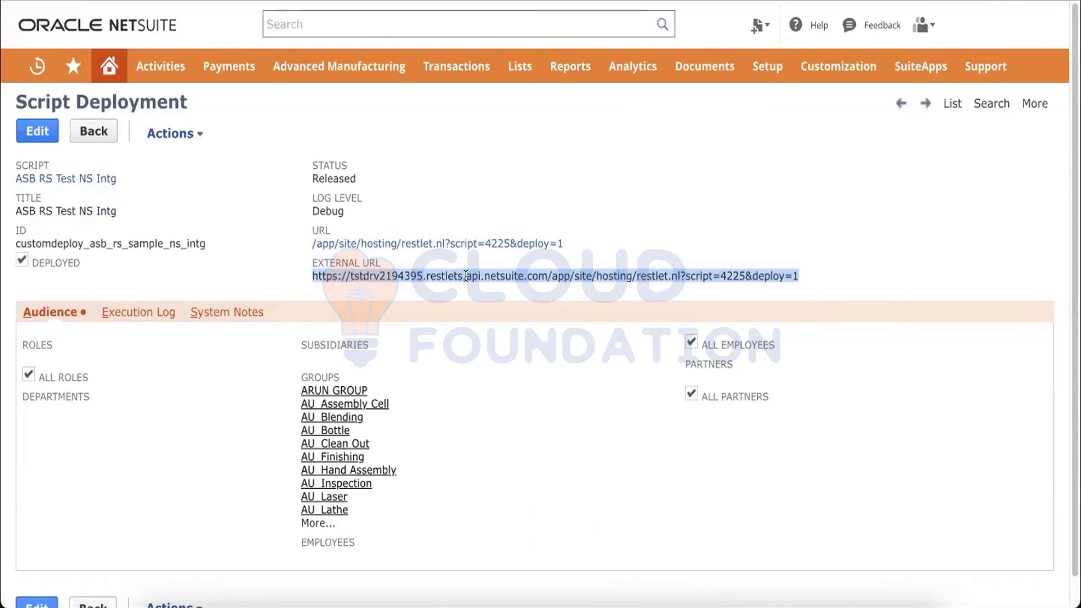